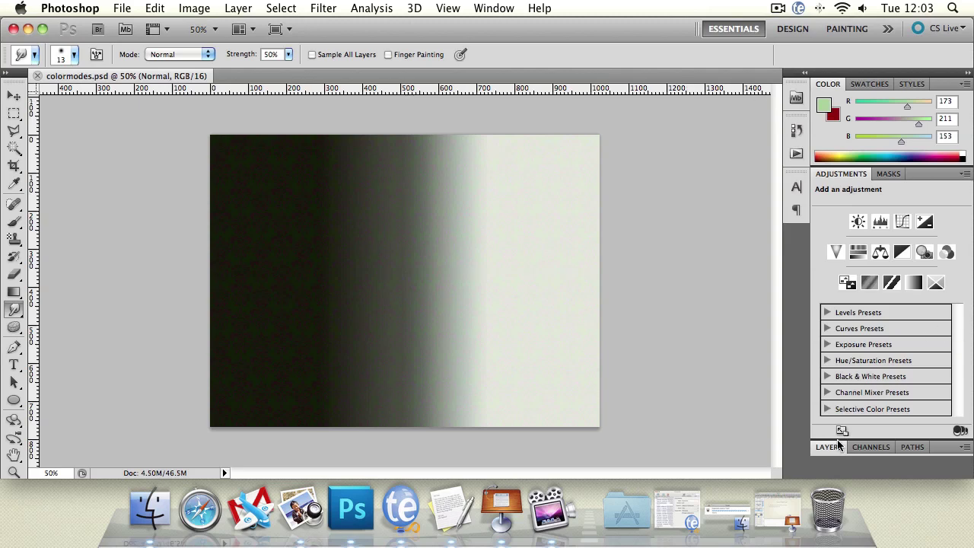
Open the layer stack, hide the Luminosity layer and go down to the Normal layer just above the Background
click(831, 447)
click(821, 252)
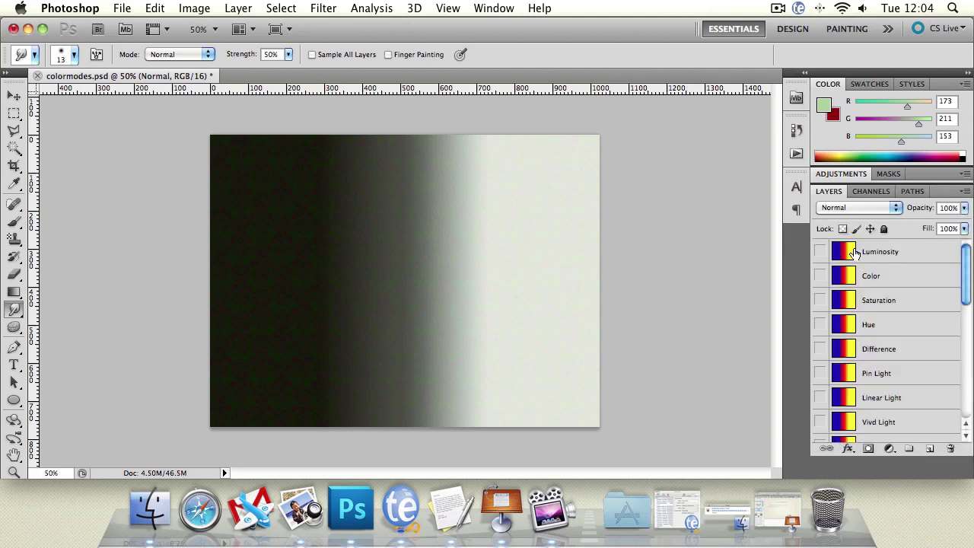
drag(966, 263, 964, 385)
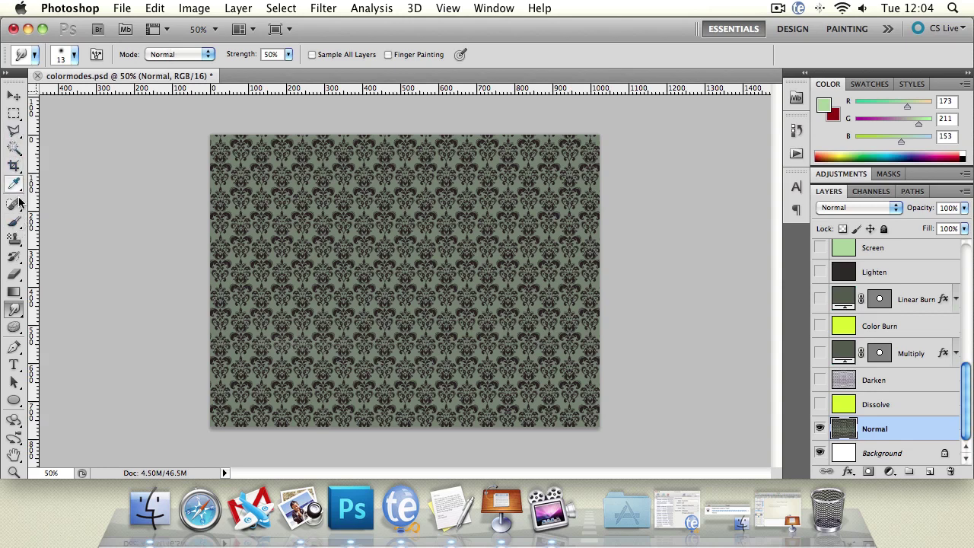
Review the painting modes offered by the Smudge tool and by the Brush tool
click(195, 51)
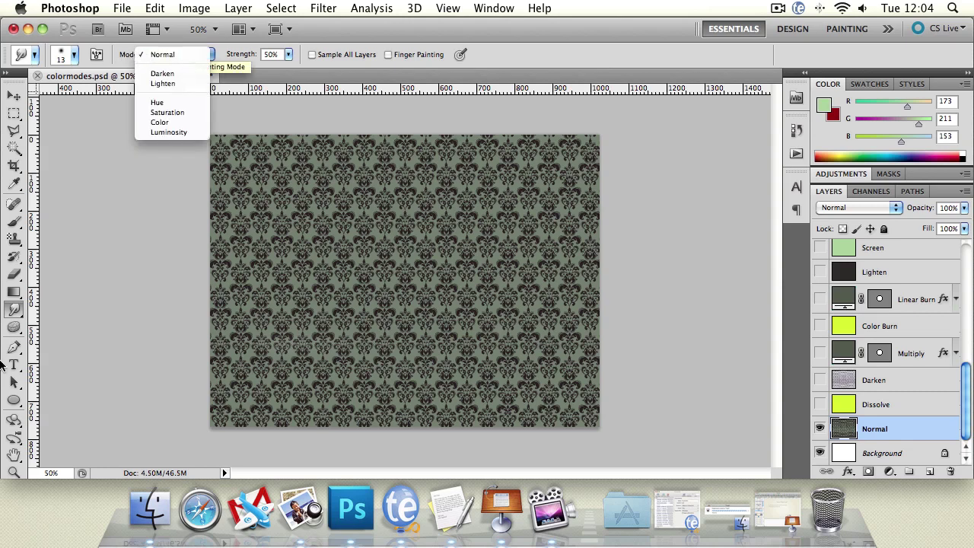
click(13, 222)
click(14, 222)
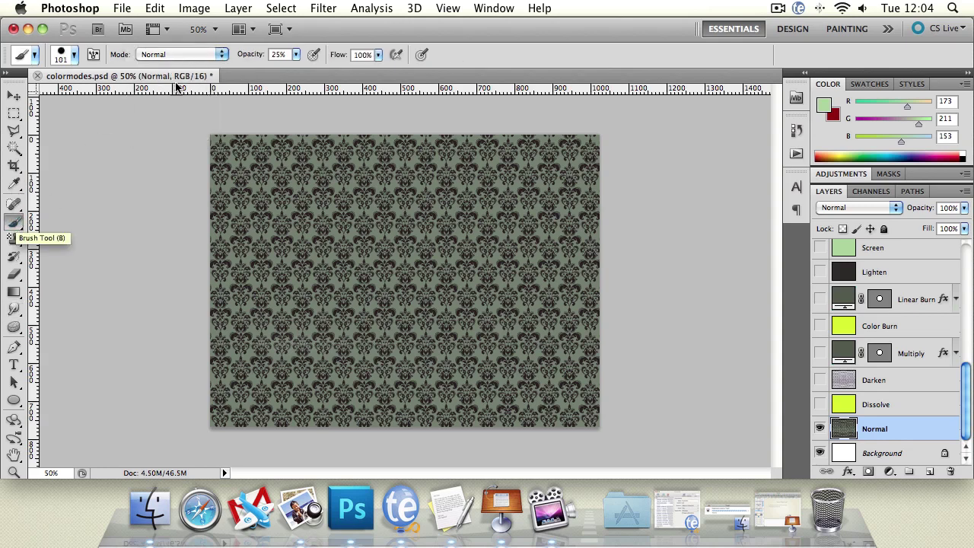
click(159, 54)
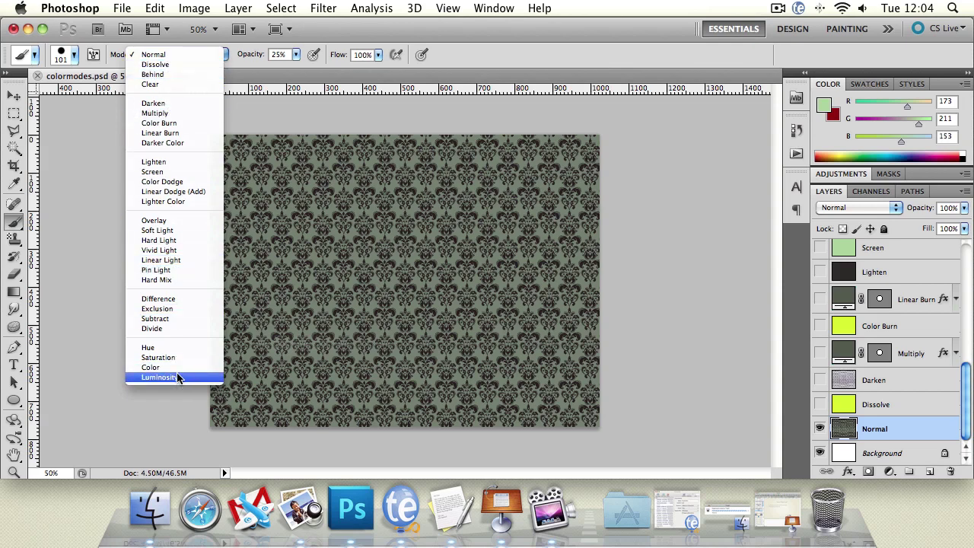
Review the list of blending modes available for the Normal layer
click(860, 208)
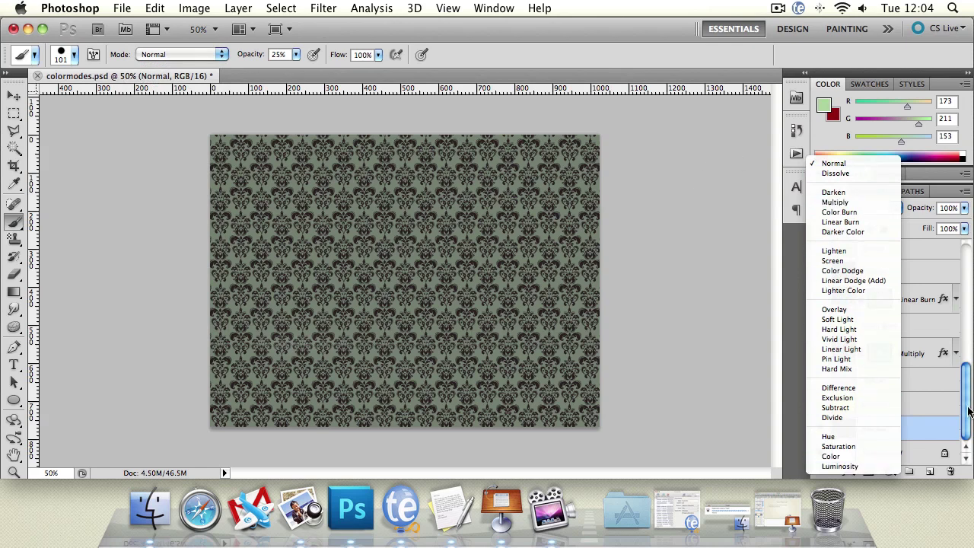
click(971, 412)
mouse_move(970, 415)
mouse_down()
mouse_move(955, 272)
mouse_move(969, 434)
mouse_up()
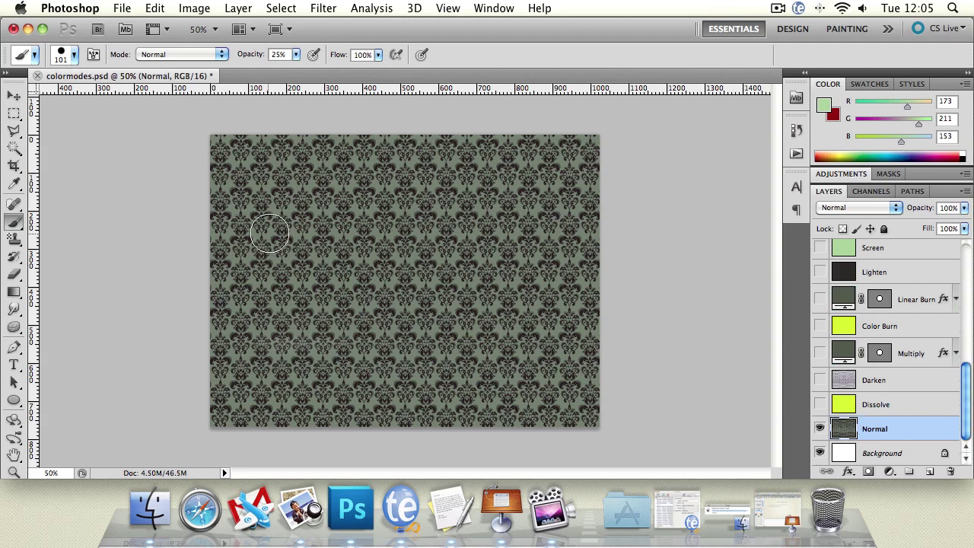
Switch to the Move tool and check the Normal layer's opacity and blending mode settings
click(14, 94)
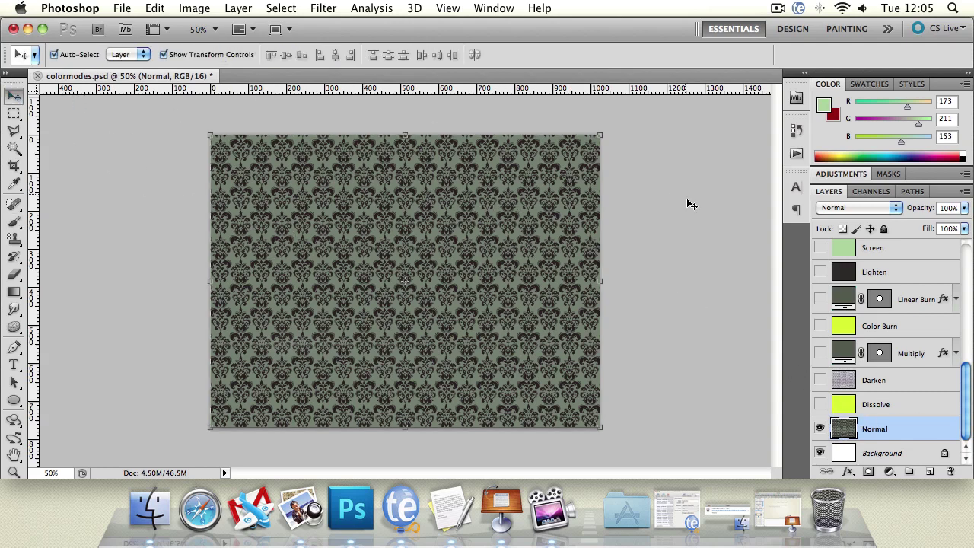
click(964, 208)
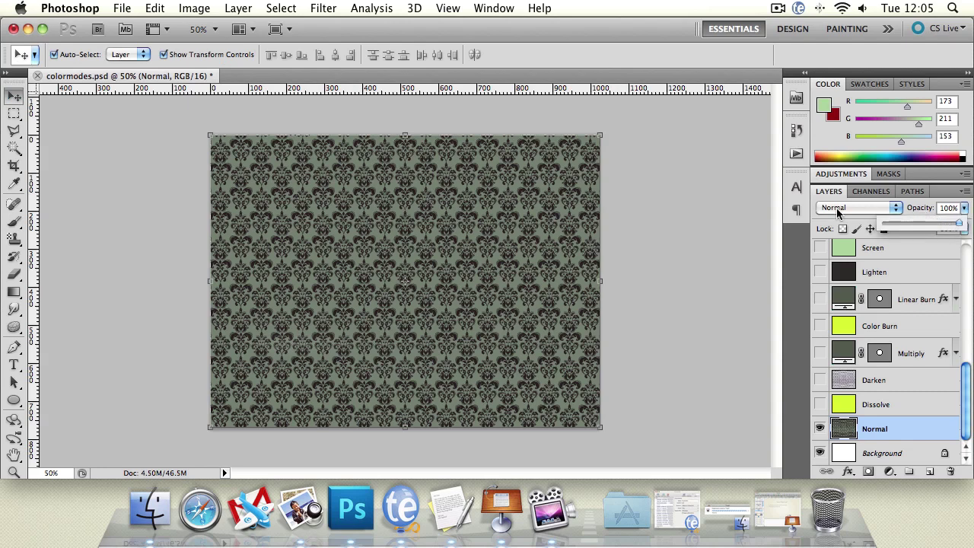
click(868, 208)
click(915, 217)
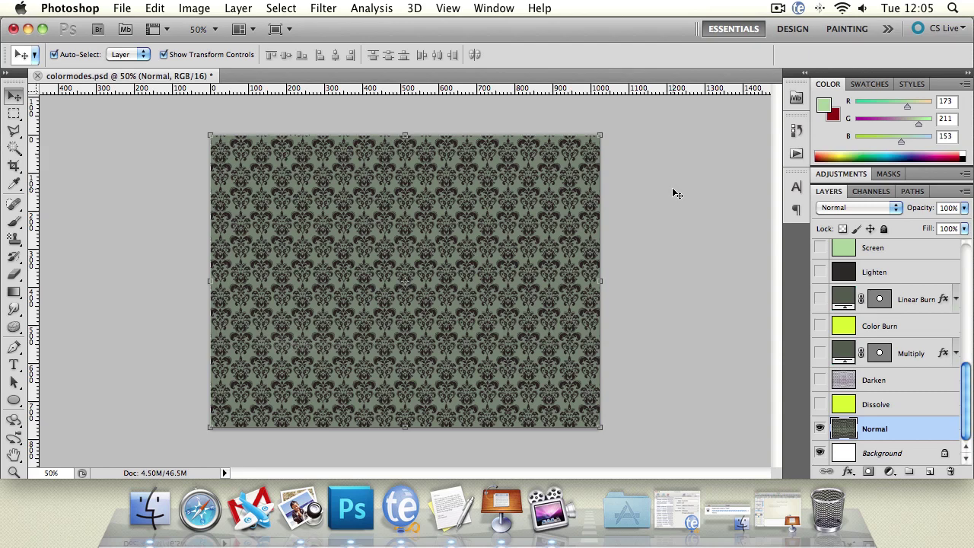
Select the Dissolve layer, make it visible and keep its blending mode set to Dissolve
click(909, 411)
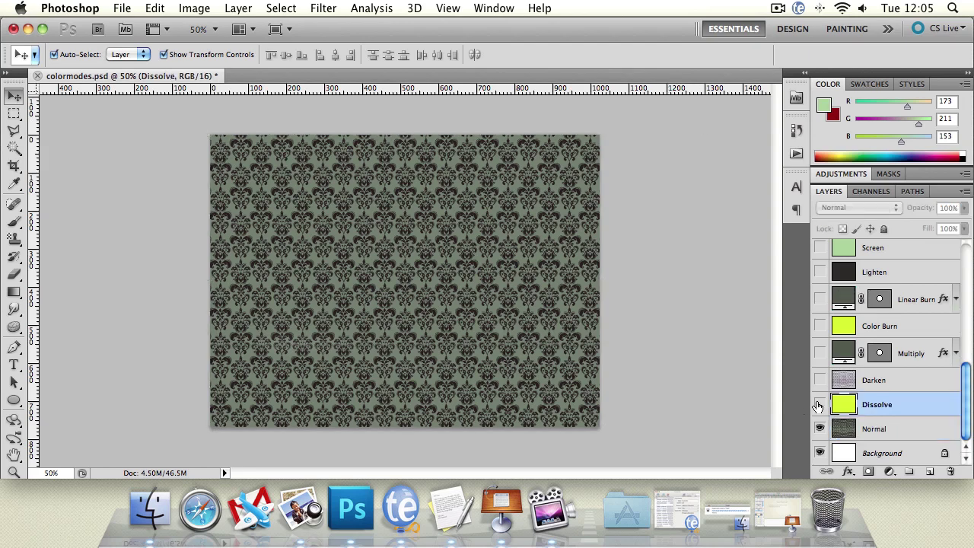
click(820, 405)
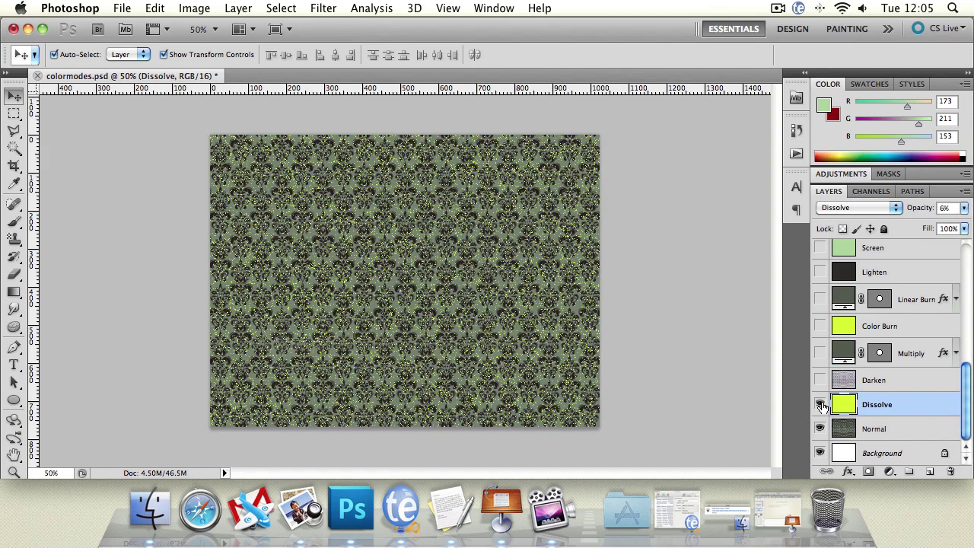
click(862, 209)
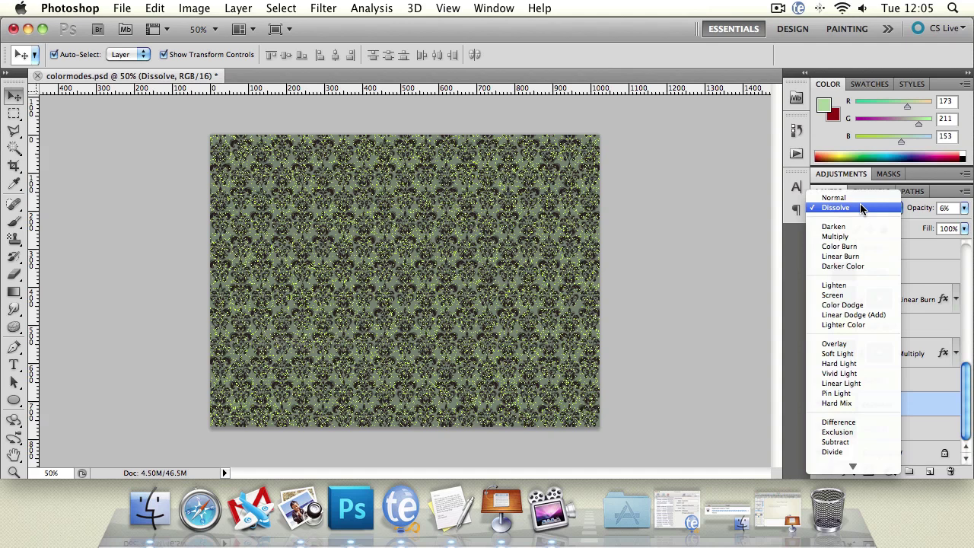
click(862, 207)
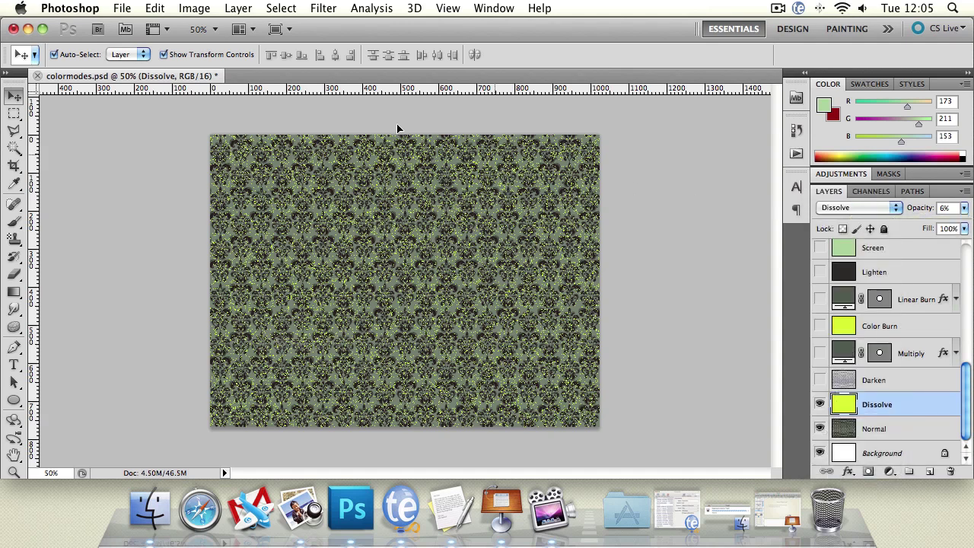
Switch to the Brush tool and check its painting mode options
click(14, 221)
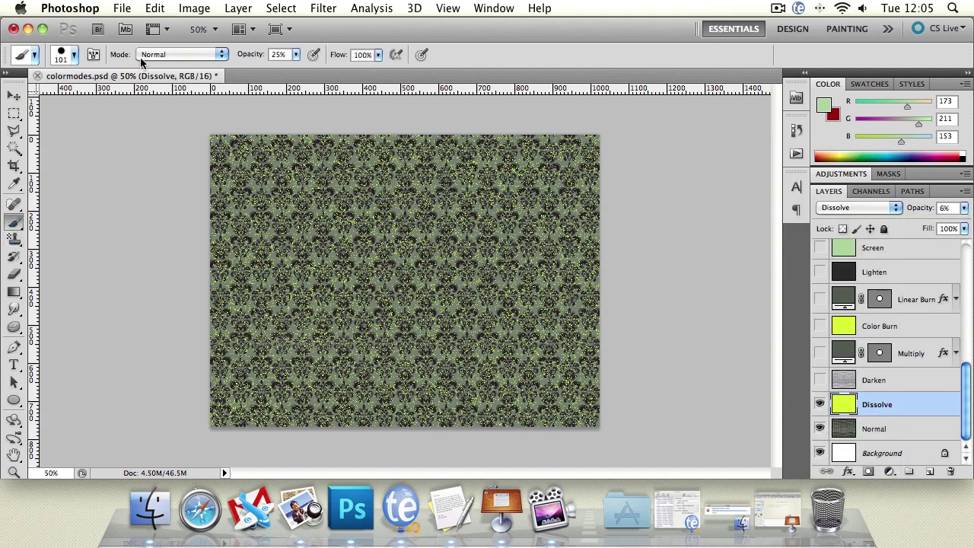
click(159, 55)
click(581, 50)
Raise the Dissolve layer's opacity to 100% and hide the layer
click(964, 208)
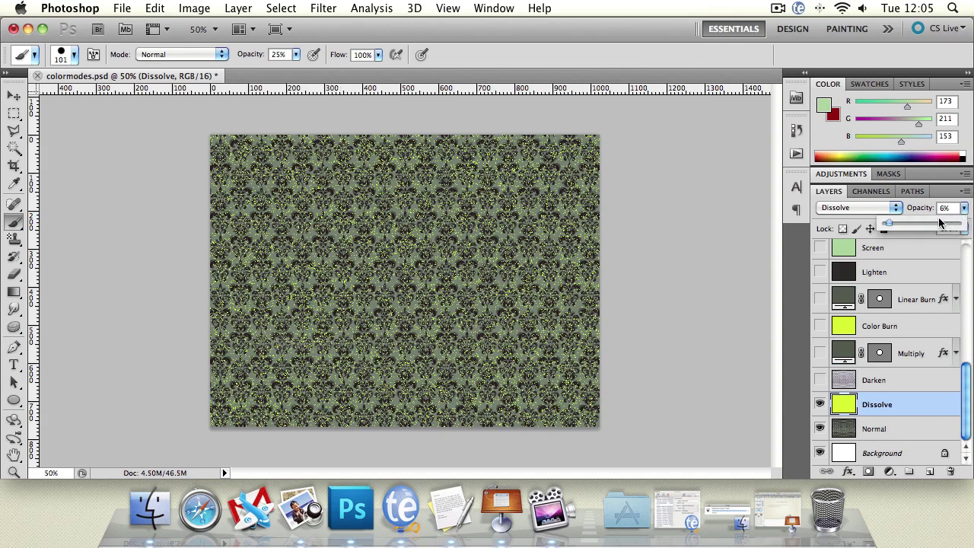
drag(890, 225, 960, 231)
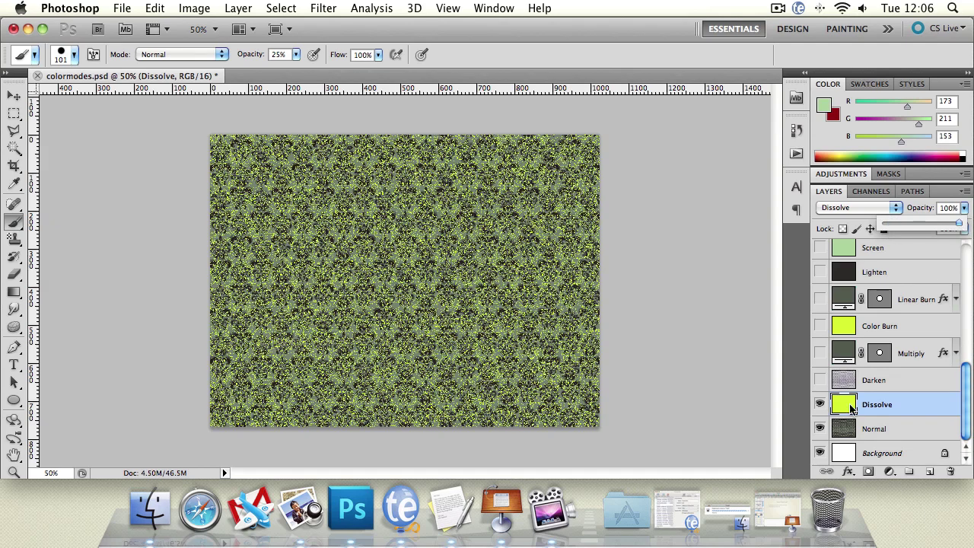
click(820, 404)
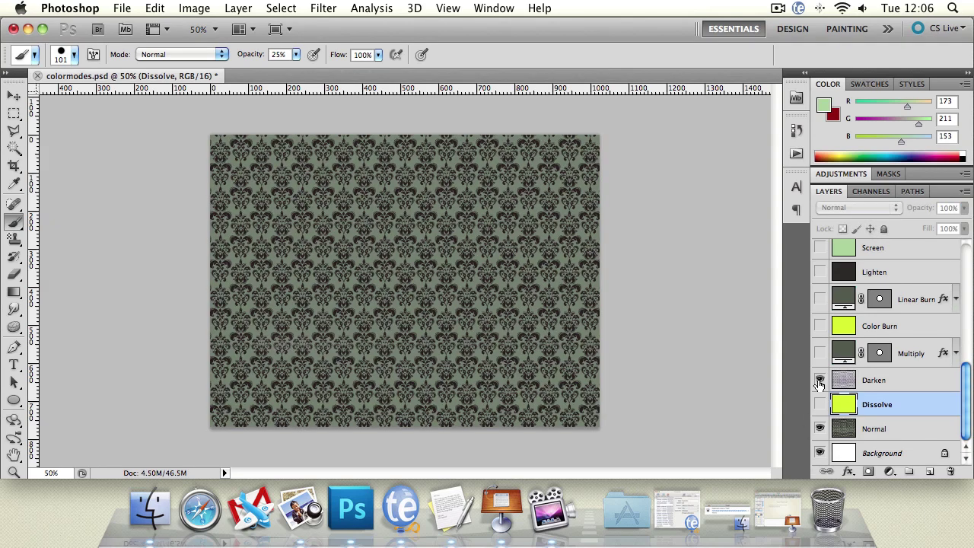
Select the Darken layer and set its blending mode to Normal to display its unblended pattern
click(880, 381)
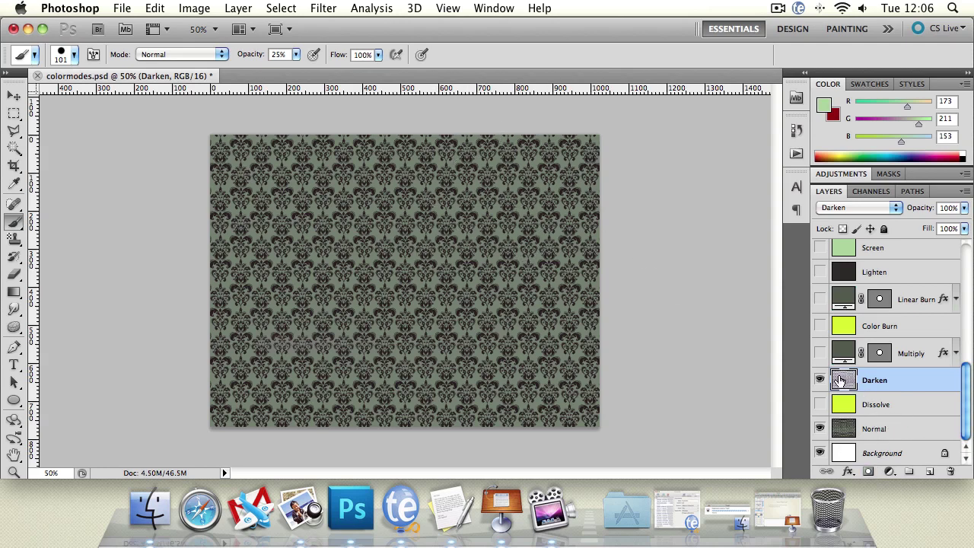
click(843, 208)
click(843, 178)
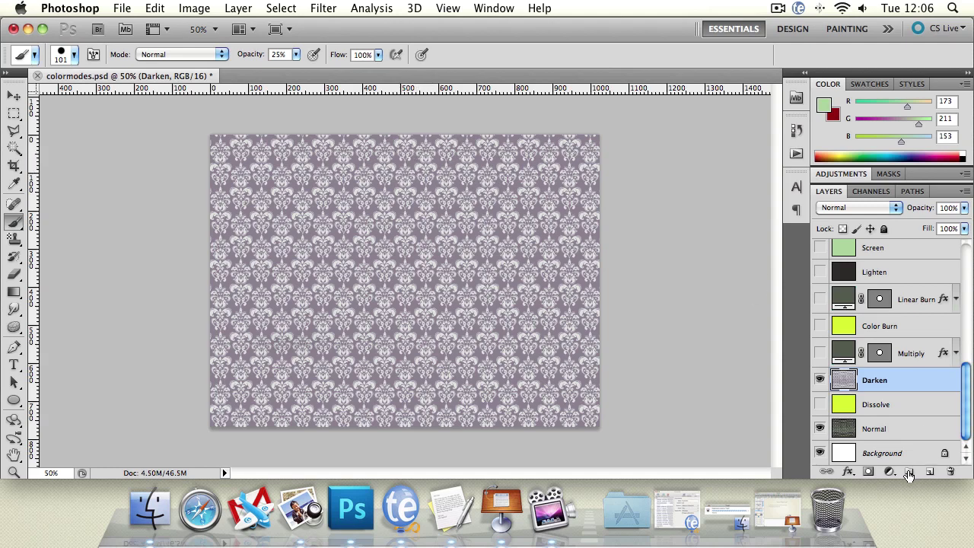
Toggle the Darken layer's visibility off and on to compare its pattern with the Normal layer beneath
click(820, 380)
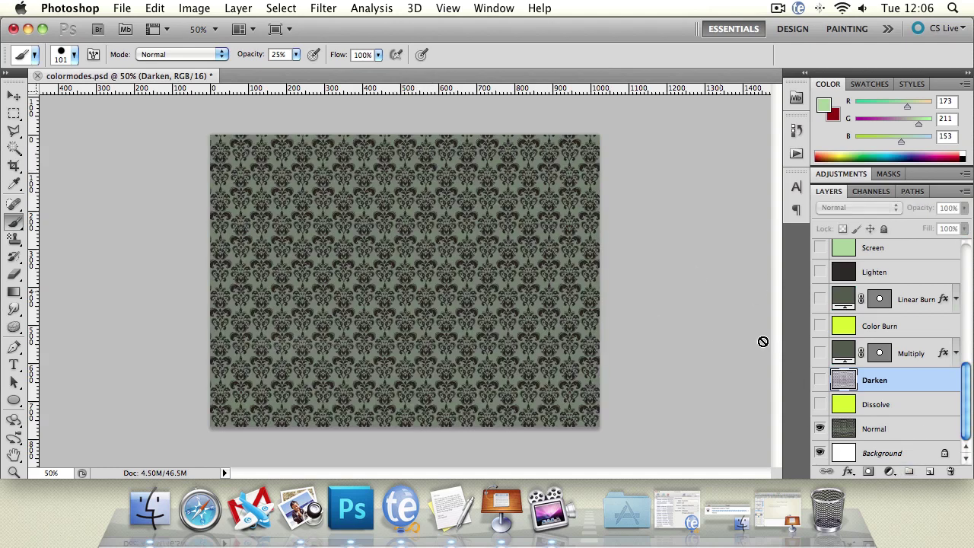
click(820, 380)
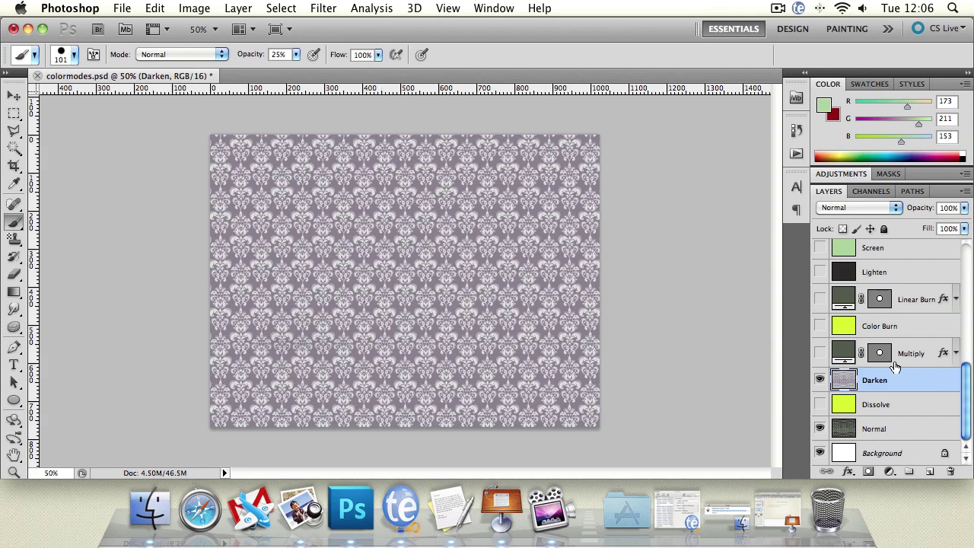
click(820, 380)
click(820, 379)
Set the Darken layer's blending mode back to Darken and hide the layer
click(849, 208)
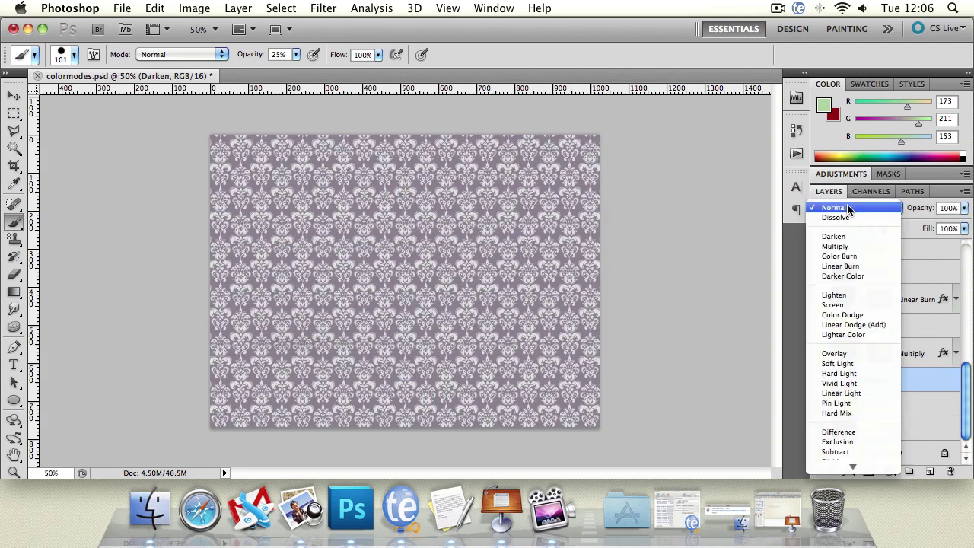
click(834, 237)
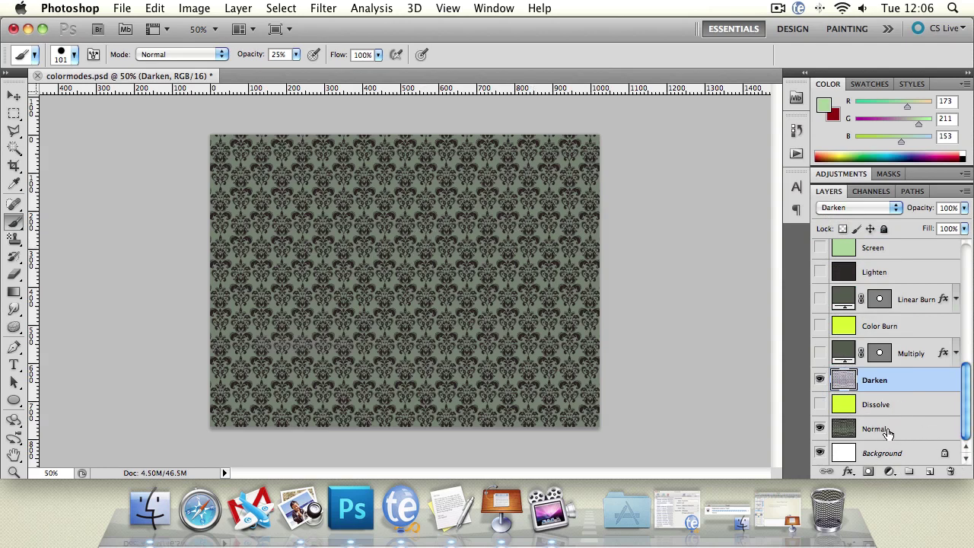
click(820, 381)
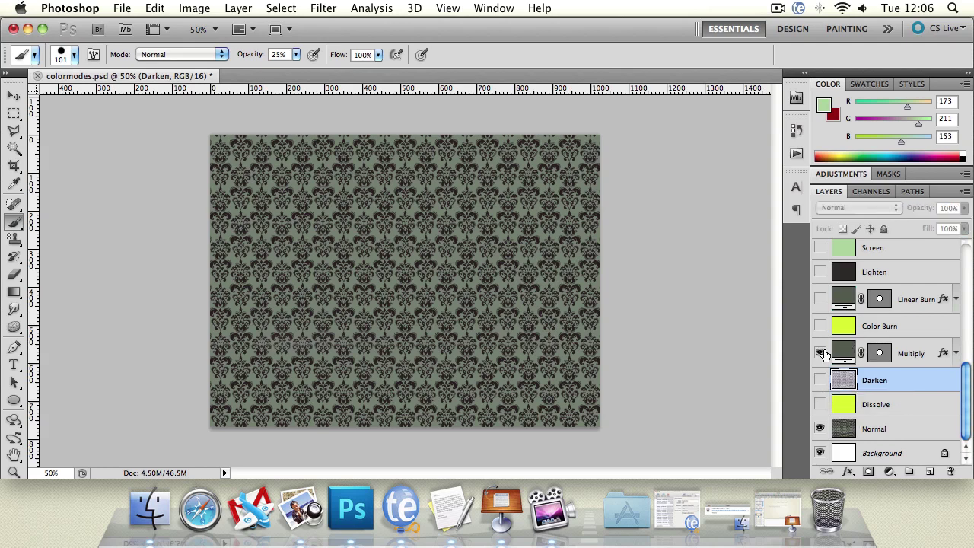
Show and select the Multiply layer to examine its circle over the pattern, and hide it again
click(820, 353)
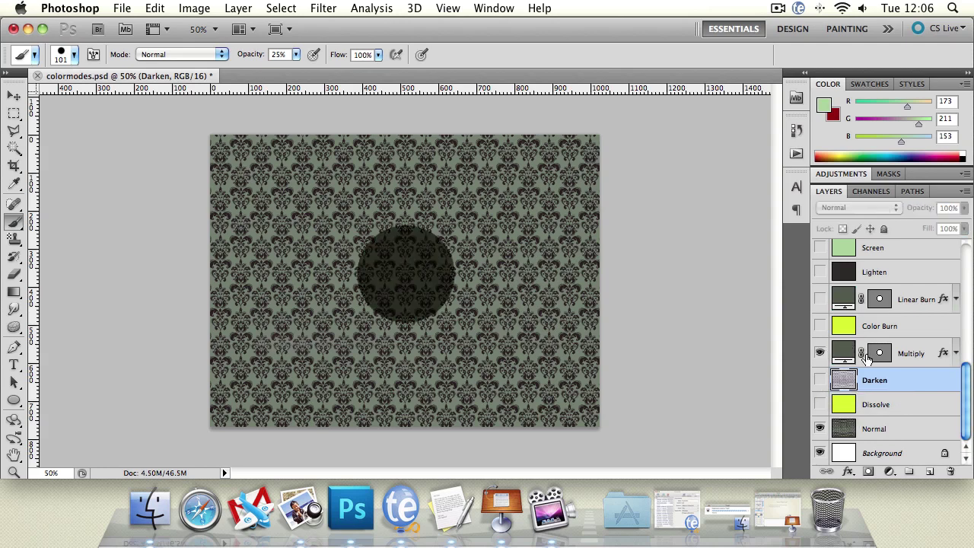
click(935, 354)
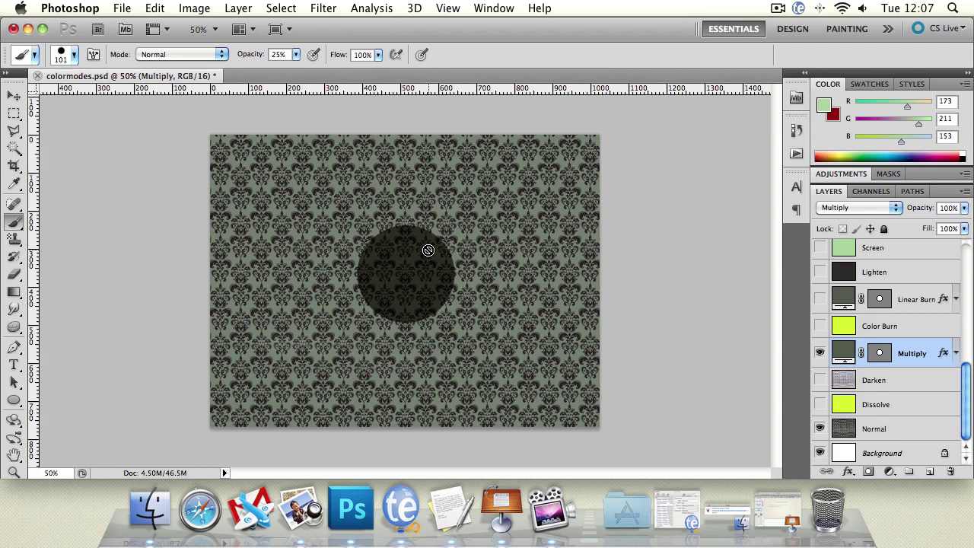
click(820, 352)
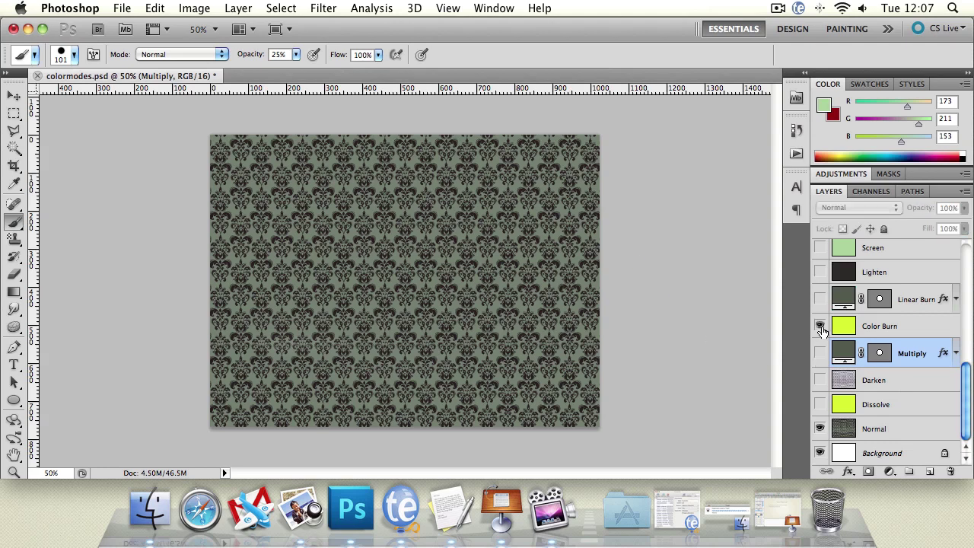
Show and select the Color Burn layer to examine its effect on the pattern, and hide it again
click(819, 326)
click(912, 326)
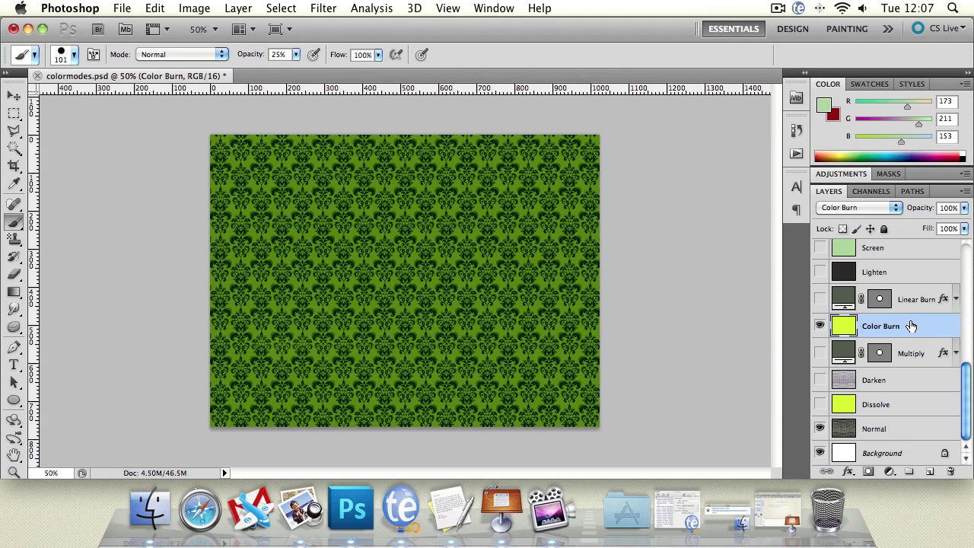
click(820, 326)
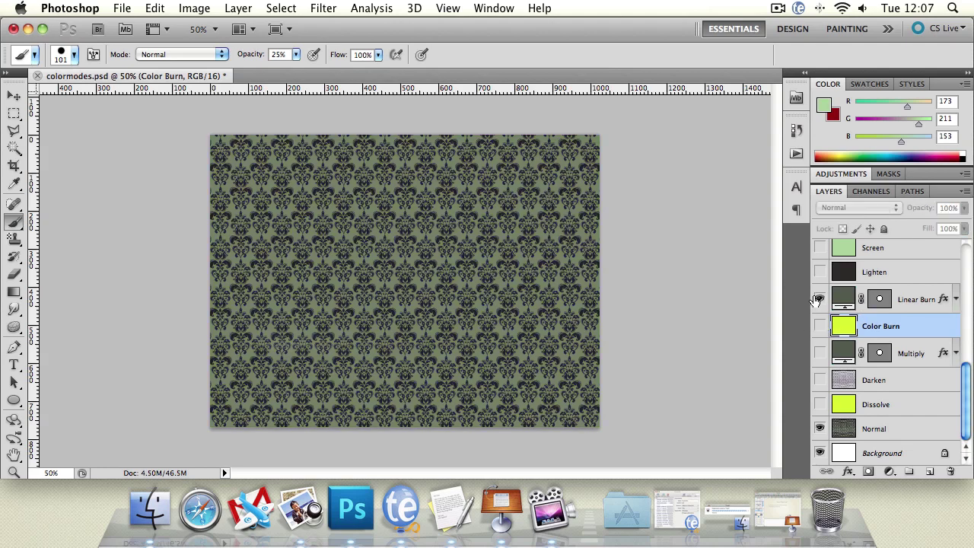
Show the Linear Burn layer and compare it with the Color Burn and Multiply layers by toggling their visibility, leaving Color Burn and Multiply hidden
click(816, 300)
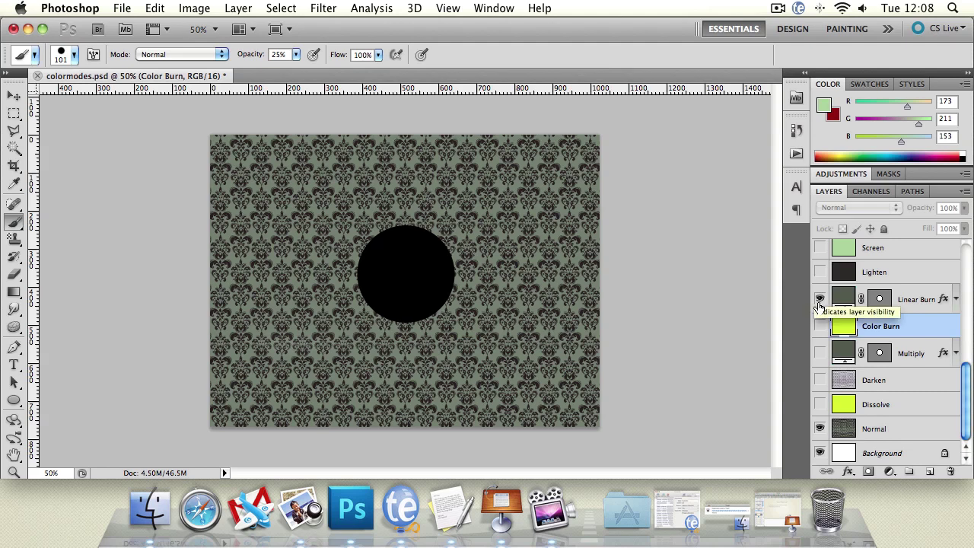
click(820, 326)
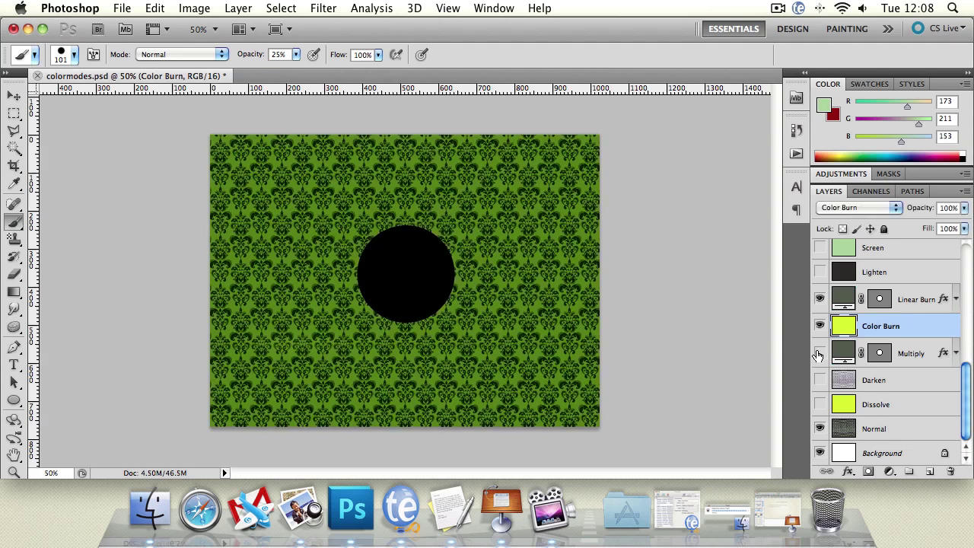
click(819, 353)
click(821, 328)
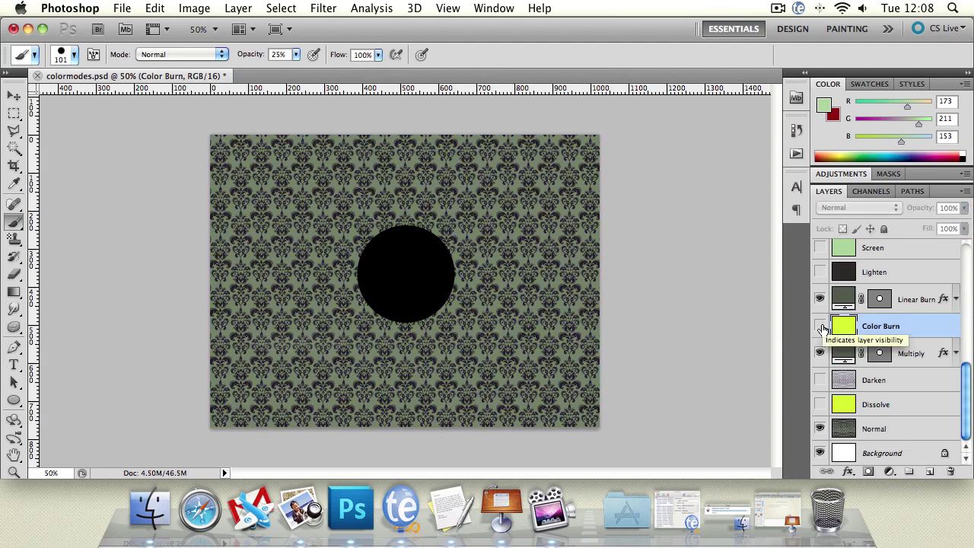
click(820, 298)
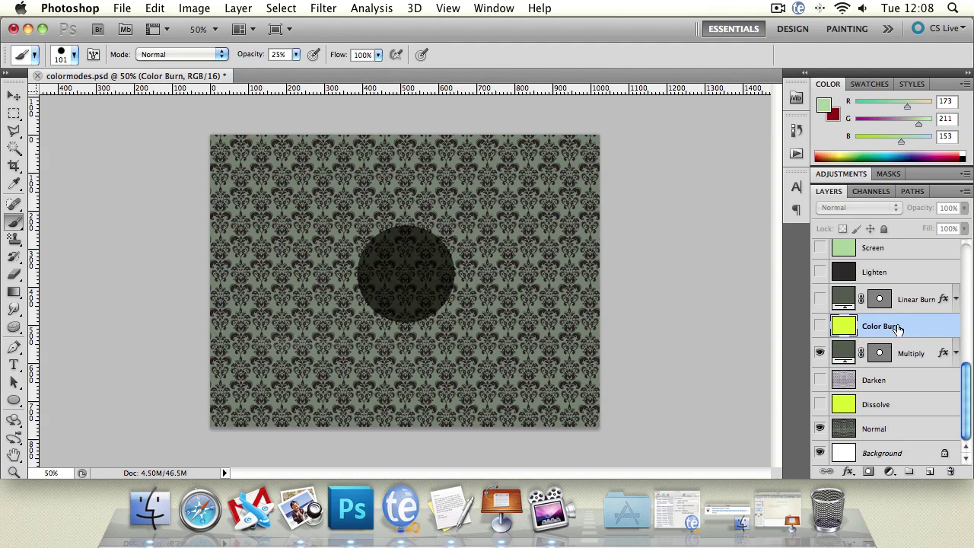
click(820, 299)
click(819, 353)
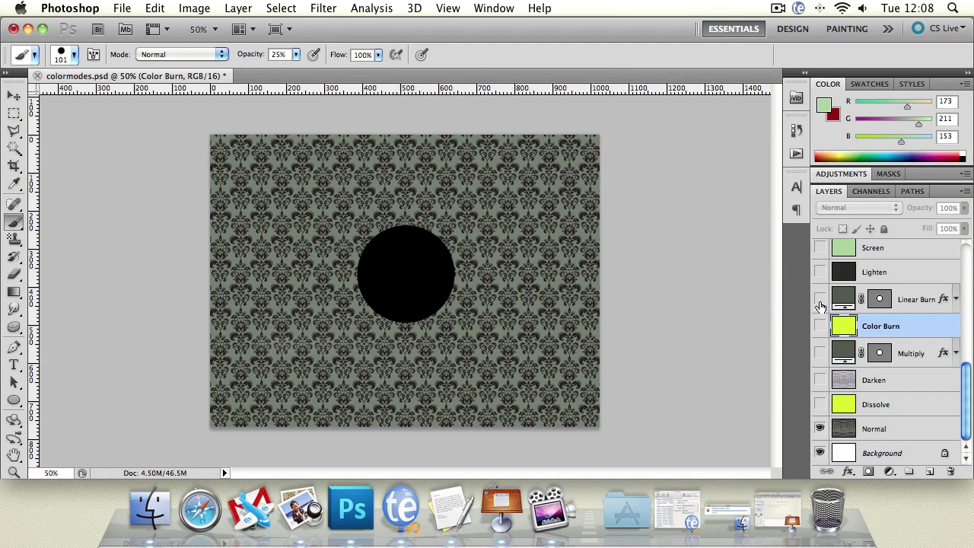
Hide the Linear Burn layer, and show and select the Lighten layer to examine its effect, leaving it hidden
click(820, 299)
scroll(823, 327, up, 2)
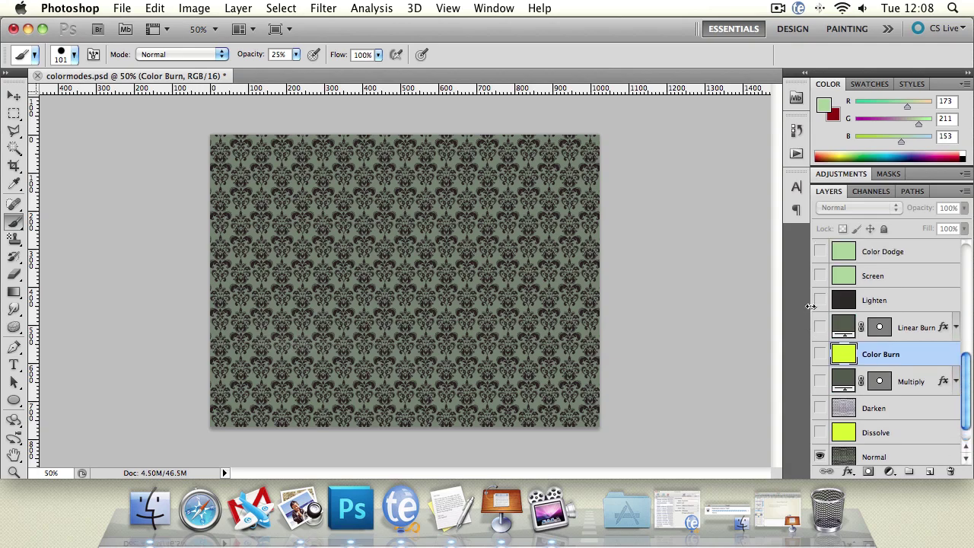
click(820, 300)
click(928, 303)
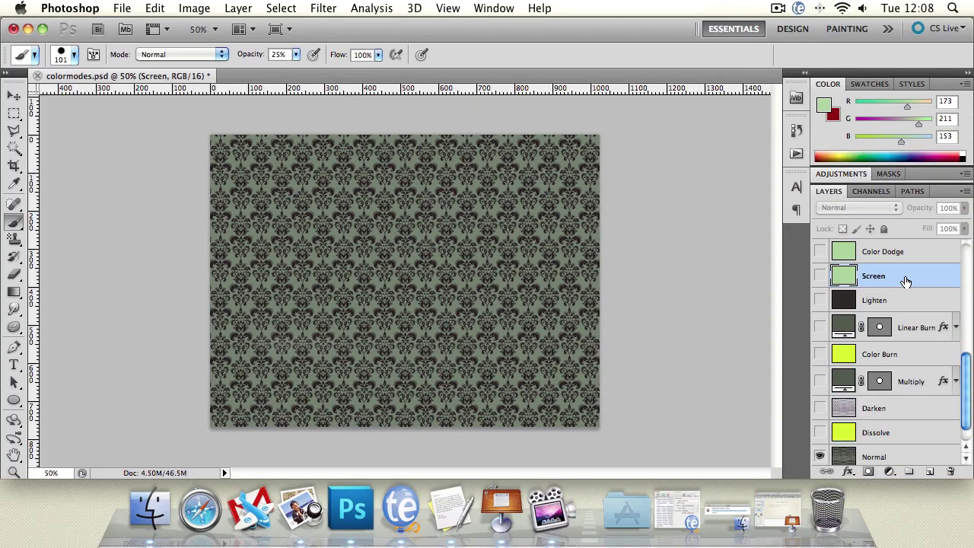
click(845, 300)
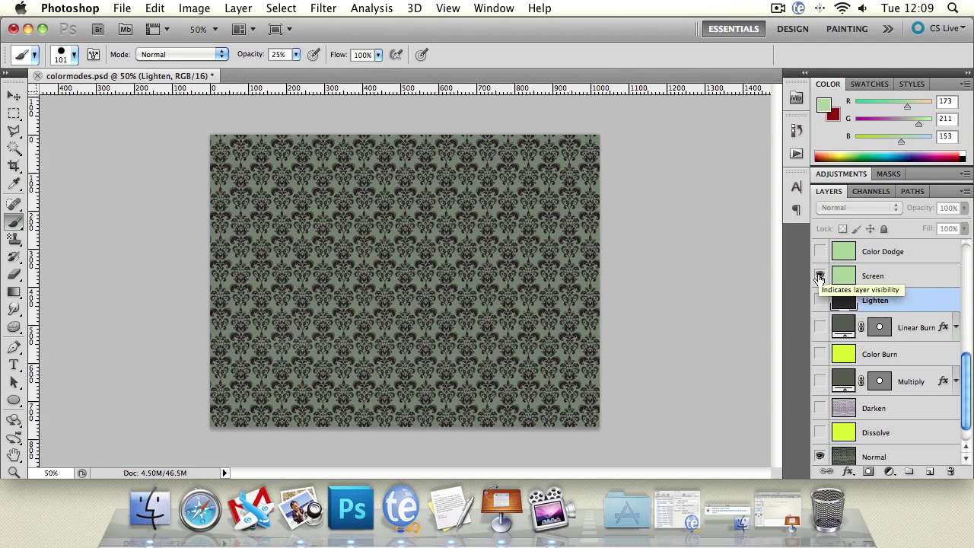
Show and select the Screen layer to examine its effect on the pattern, and hide it again
click(820, 276)
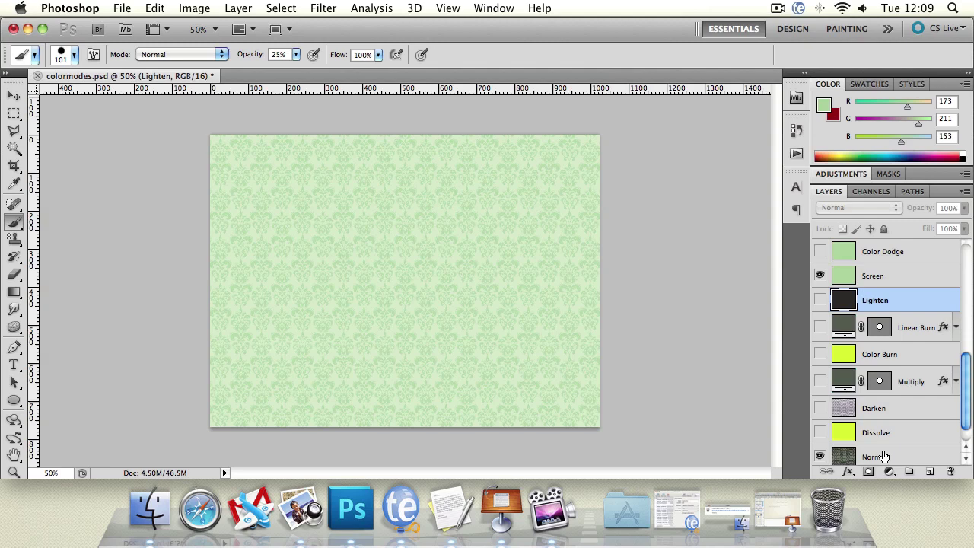
click(902, 276)
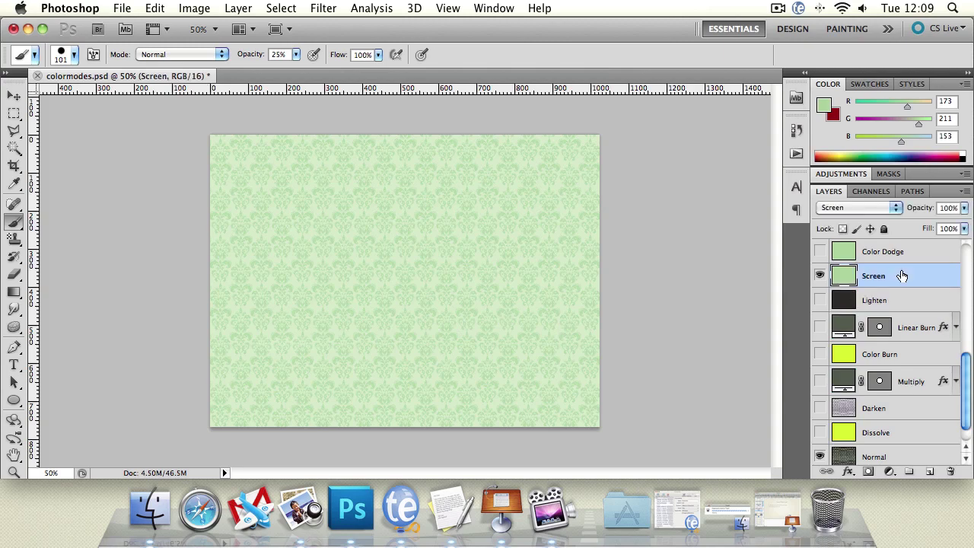
click(820, 275)
Show and select the Color Dodge layer to examine its effect on the pattern, and hide it again
drag(967, 364, 965, 340)
click(819, 324)
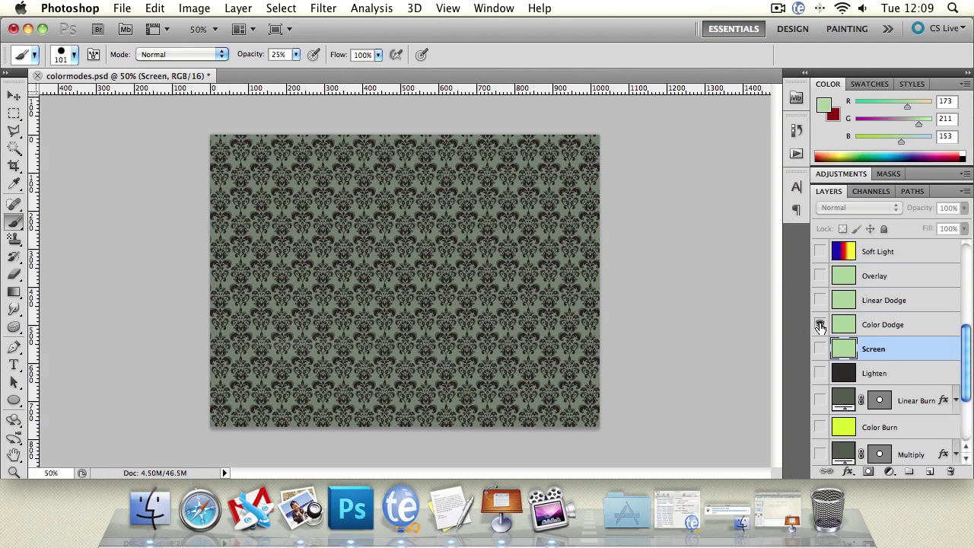
click(899, 325)
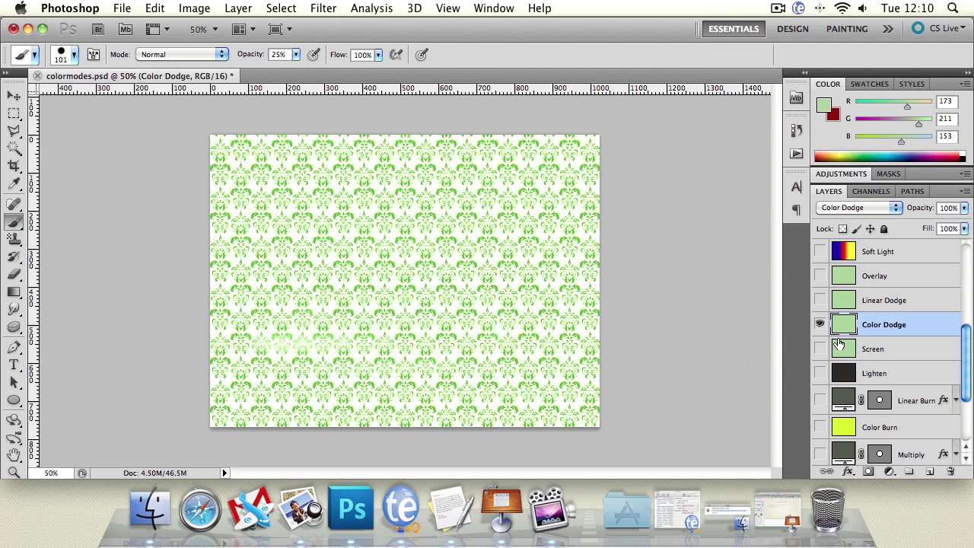
click(820, 324)
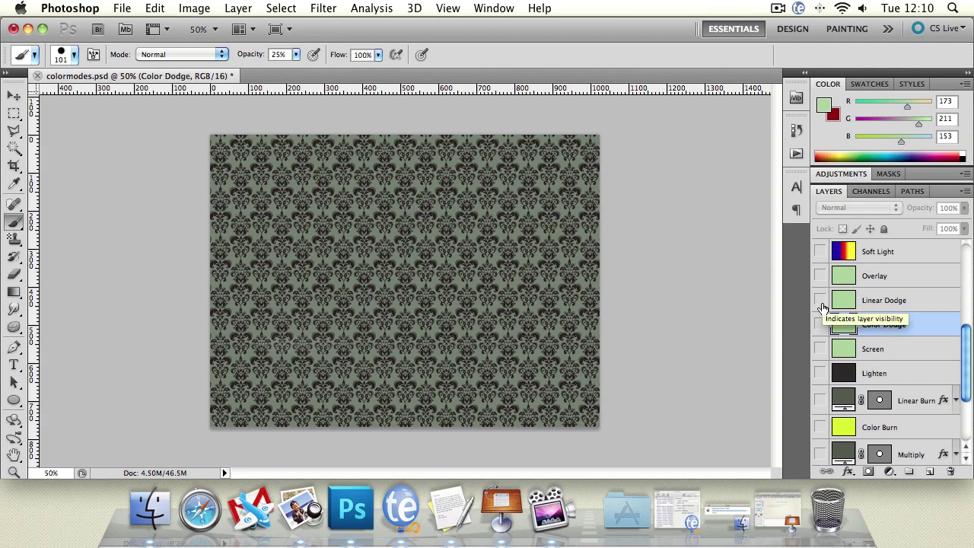
Compare the Linear Dodge layer with the Screen layer by toggling their visibility, leaving both hidden
click(820, 300)
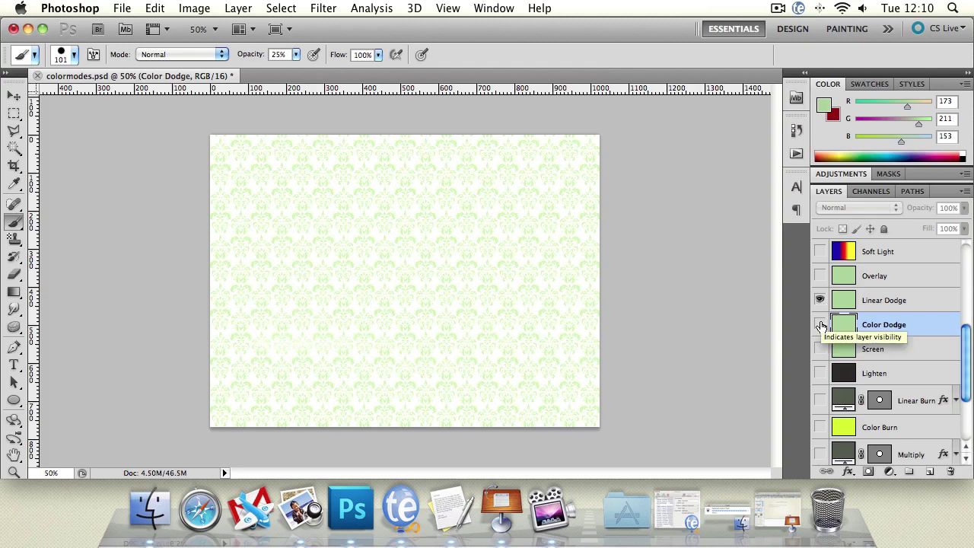
click(819, 300)
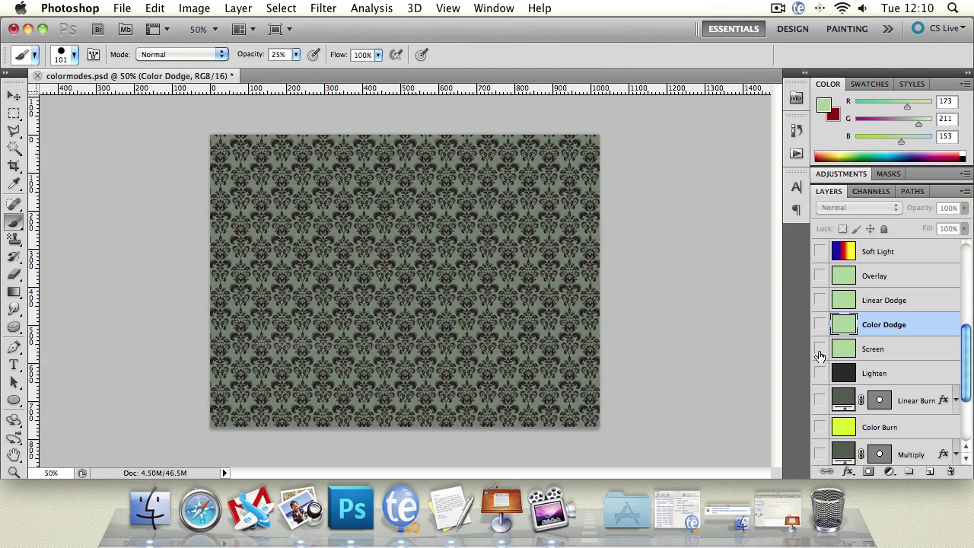
click(820, 348)
click(820, 348)
click(820, 300)
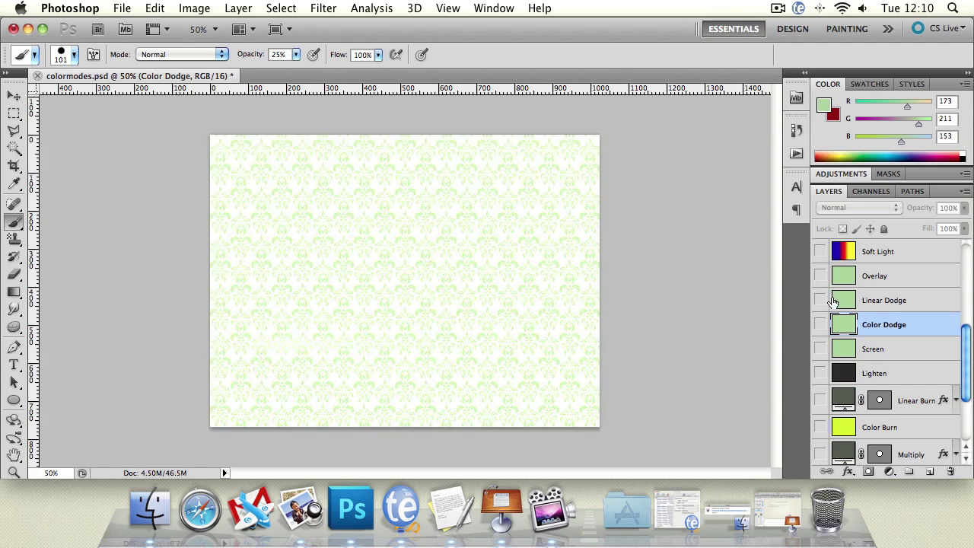
click(821, 301)
Select and show the Overlay layer to examine its effect on the pattern, and hide it again
scroll(898, 336, up, 1)
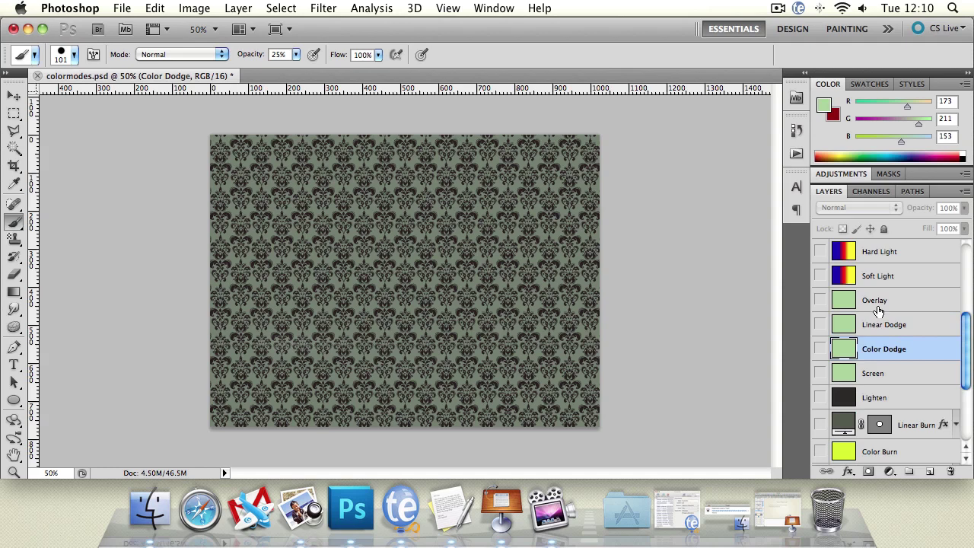
click(877, 304)
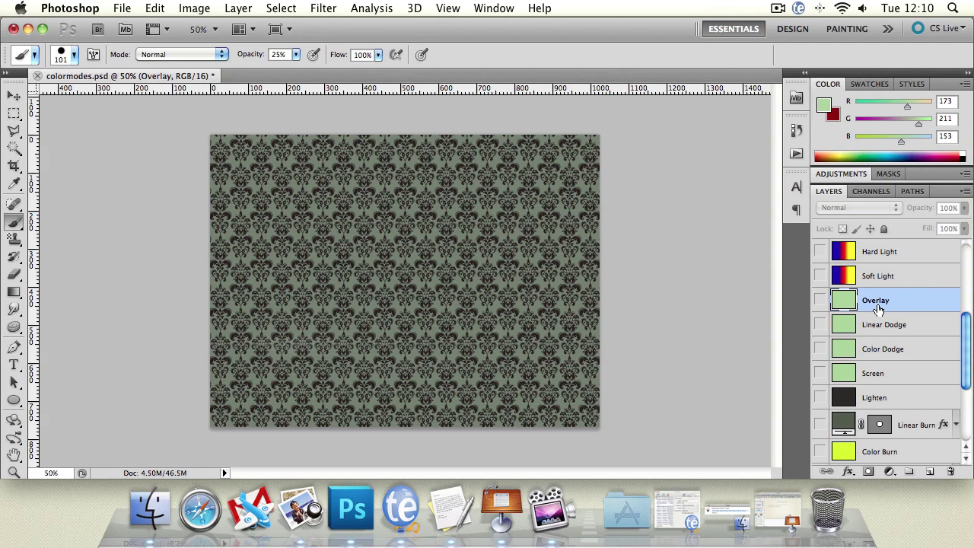
click(821, 300)
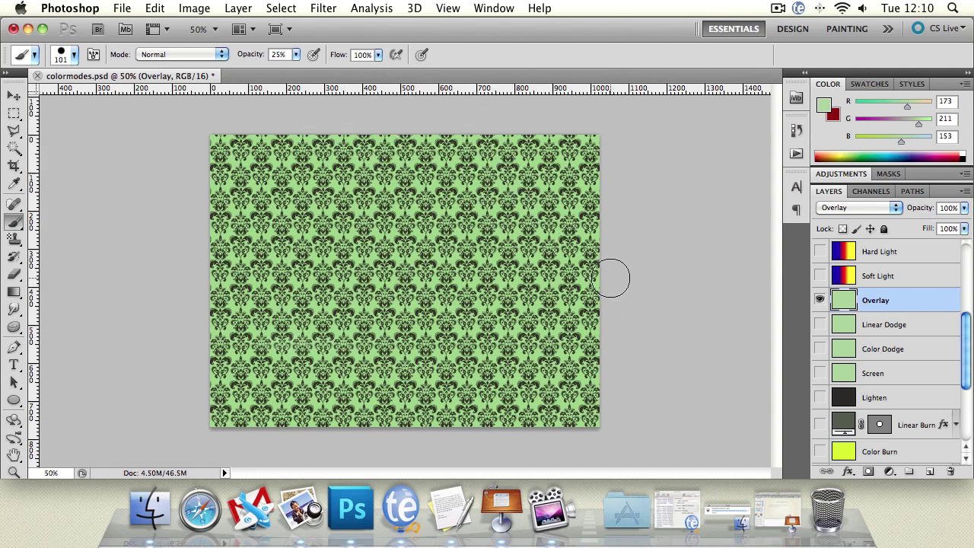
click(820, 300)
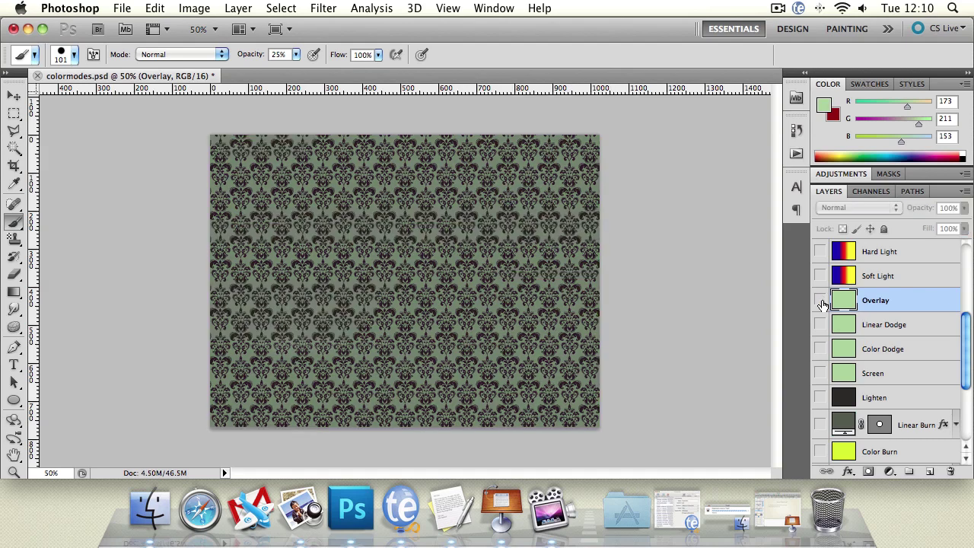
Show the Soft Light layer to examine how its gradient blends with the pattern, and hide it again
scroll(853, 299, up, 1)
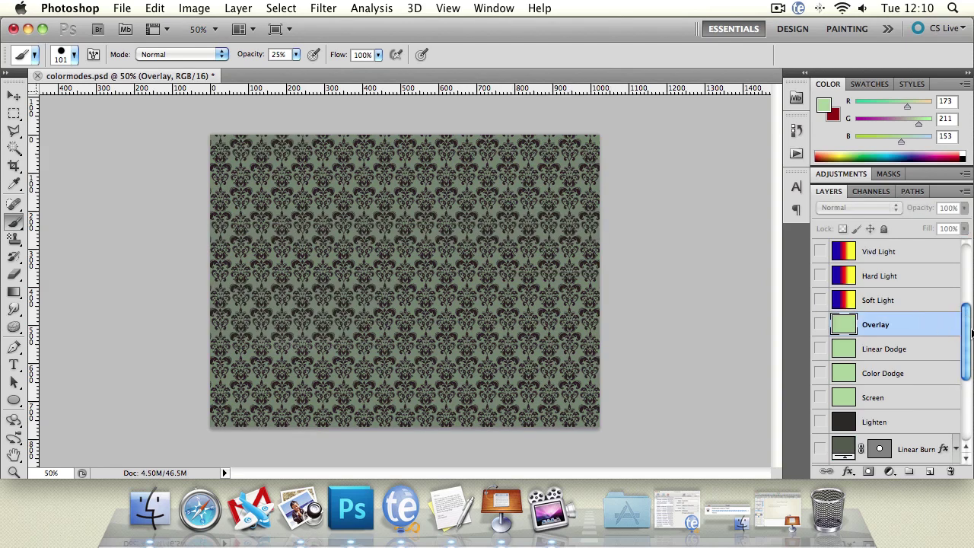
drag(970, 330, 969, 297)
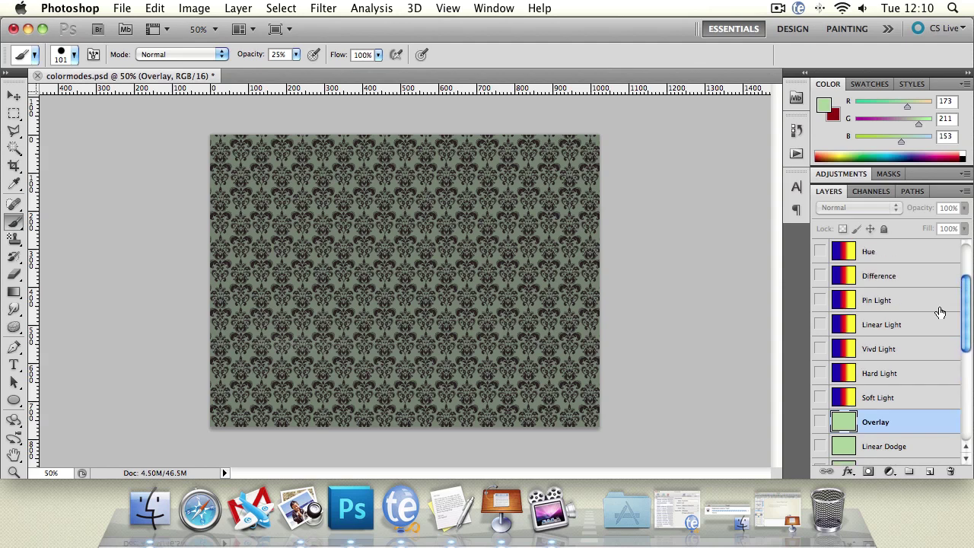
click(821, 398)
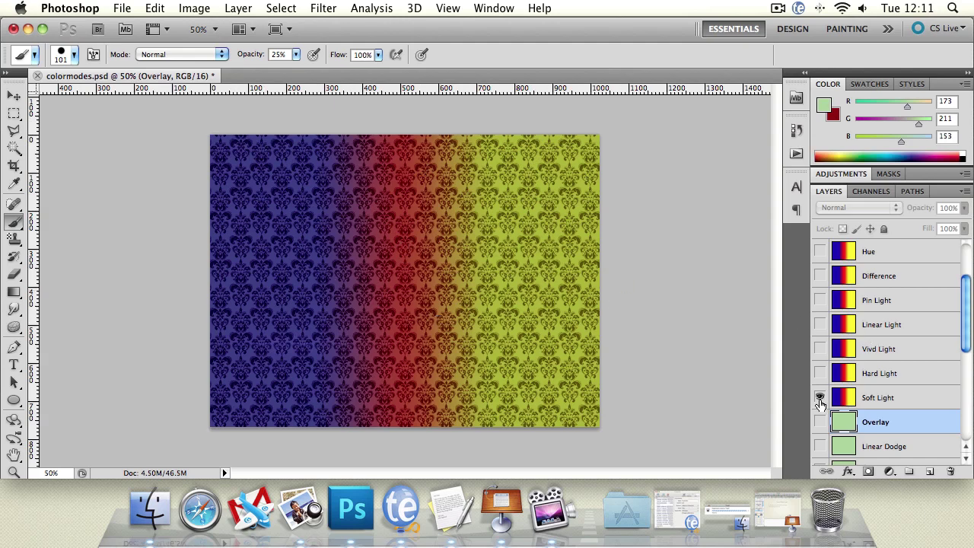
click(820, 398)
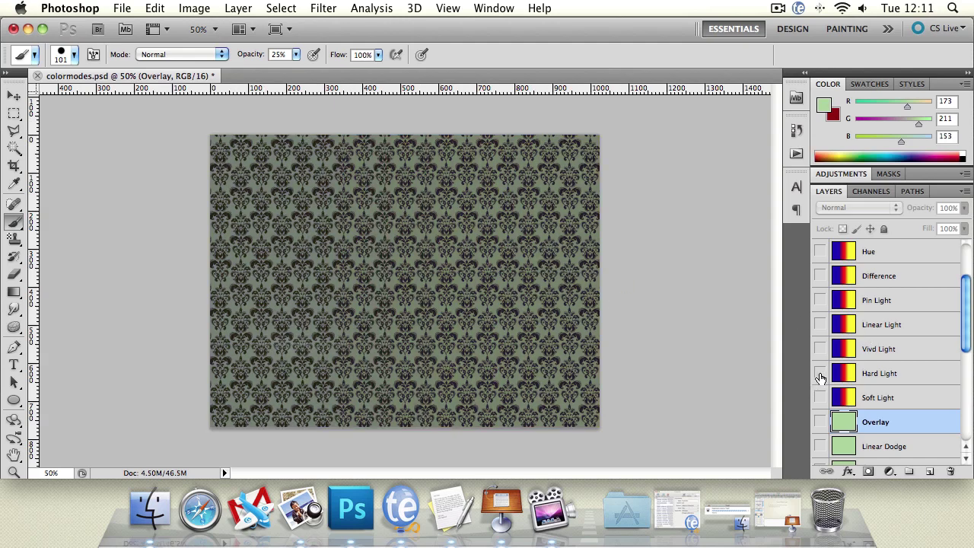
Show and select the Hard Light layer to examine its gradient over the pattern, and hide it again
click(820, 373)
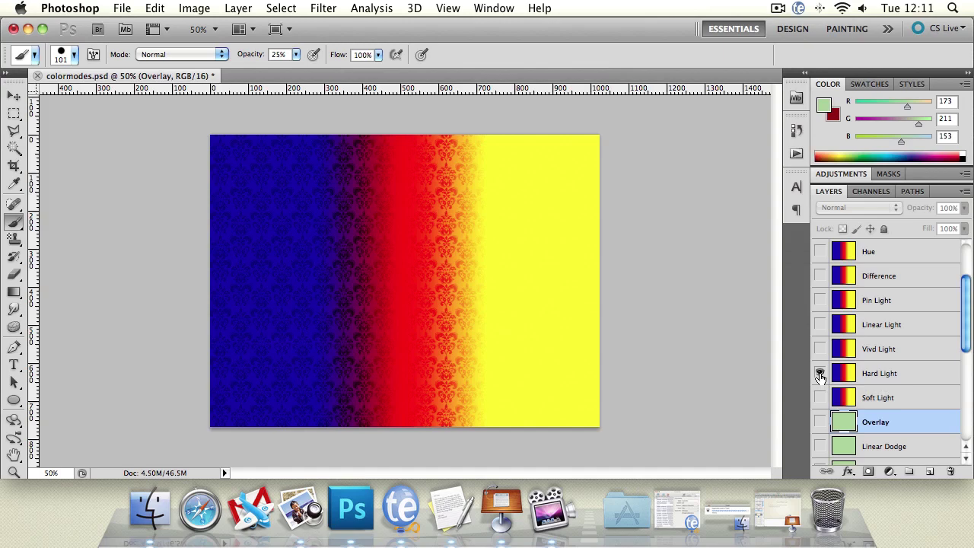
click(833, 375)
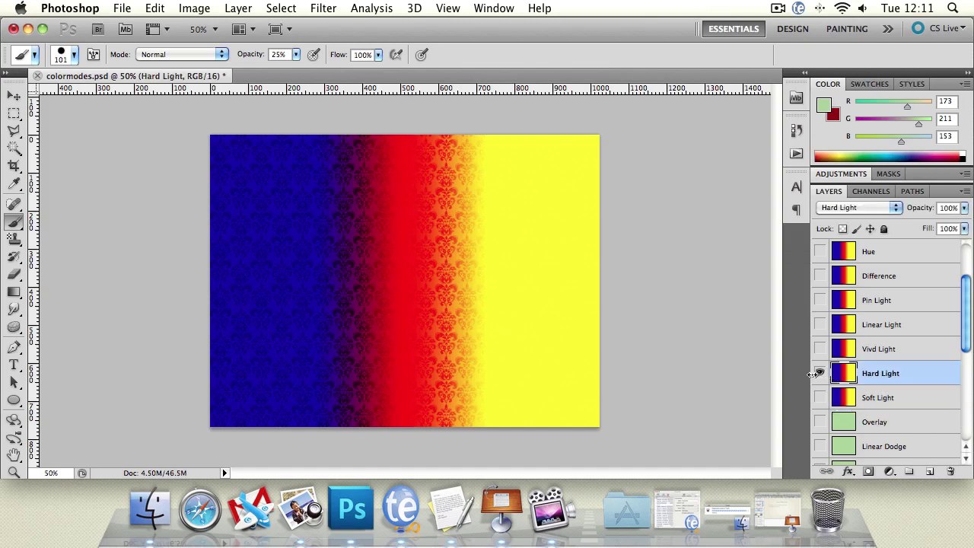
click(820, 374)
Show and select the Vivd Light layer, examine it with the Move tool active and the layer deselected, and hide it again
click(821, 350)
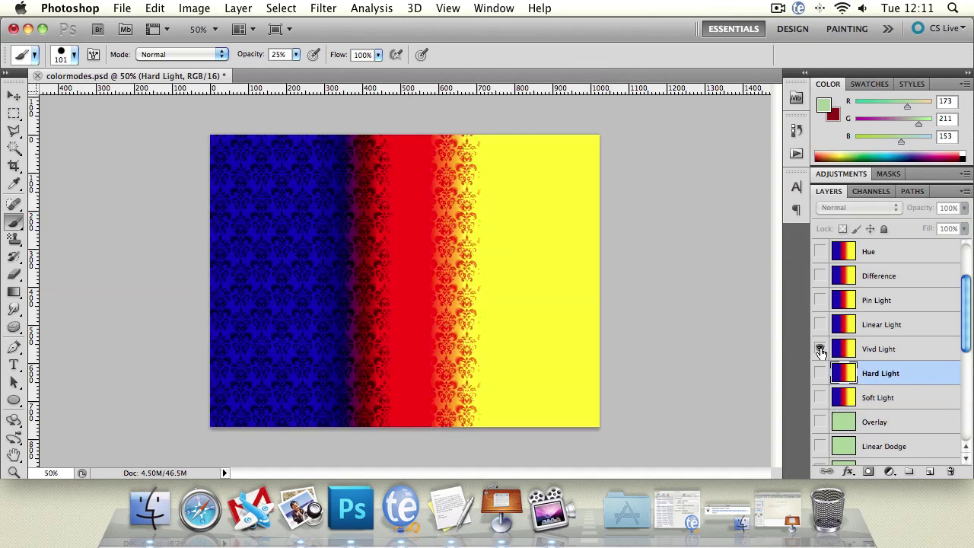
click(914, 348)
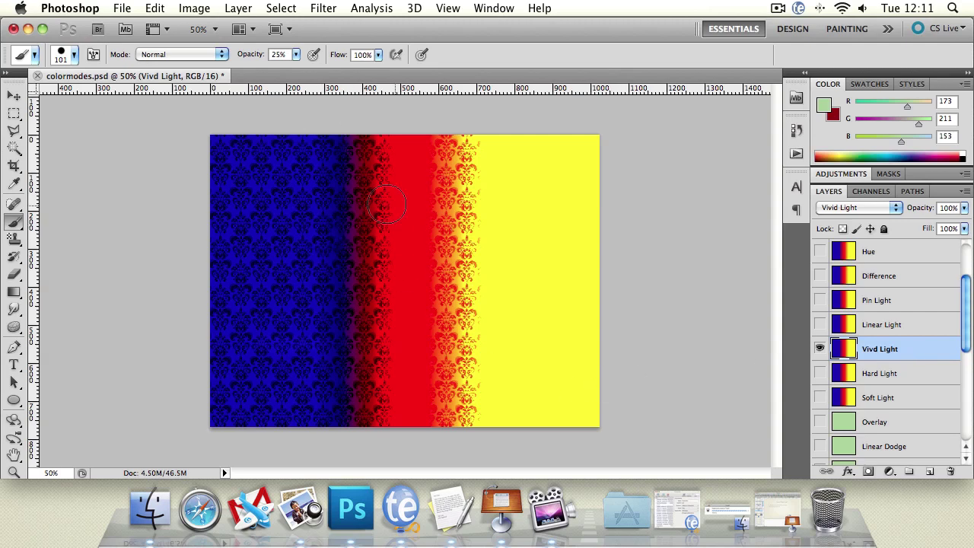
click(14, 96)
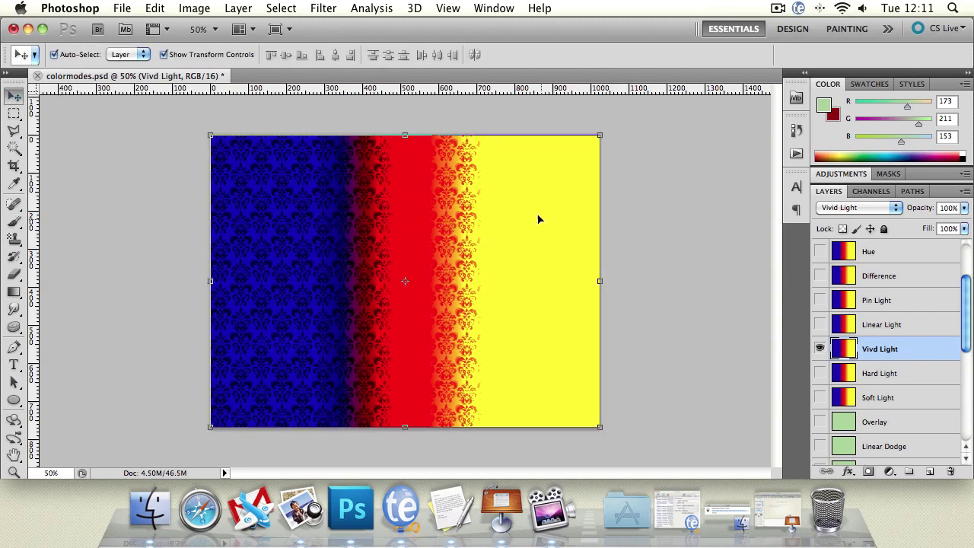
click(648, 239)
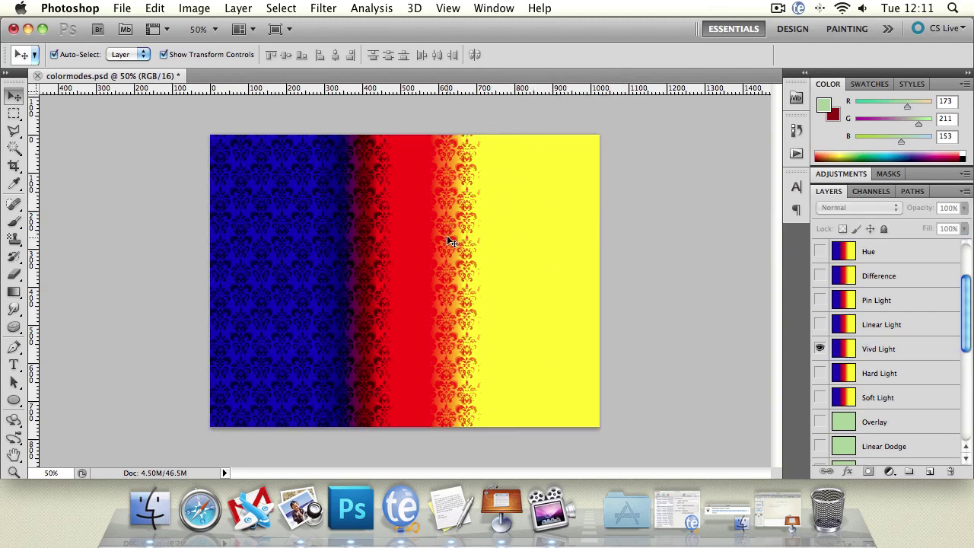
click(820, 349)
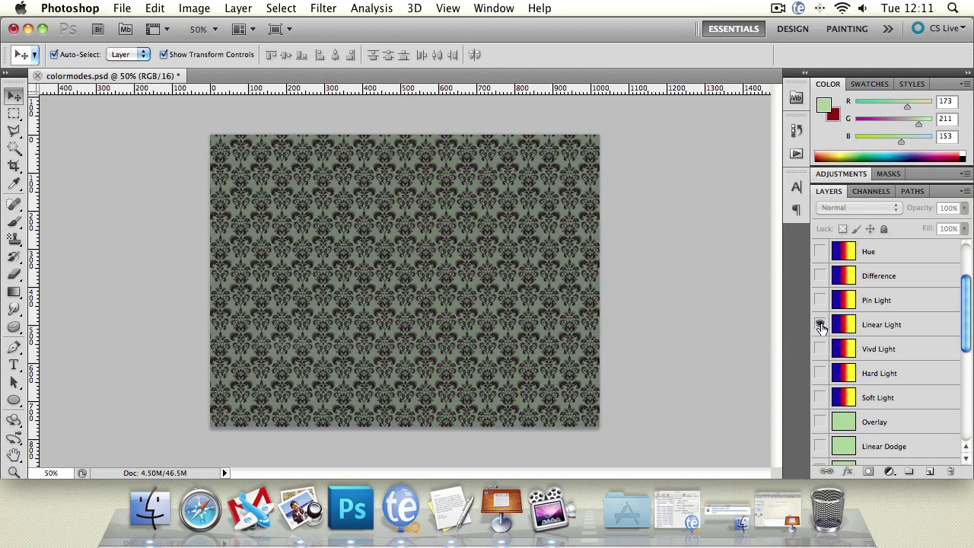
Show the Linear Light layer to examine its gradient over the pattern, and hide it again
click(820, 325)
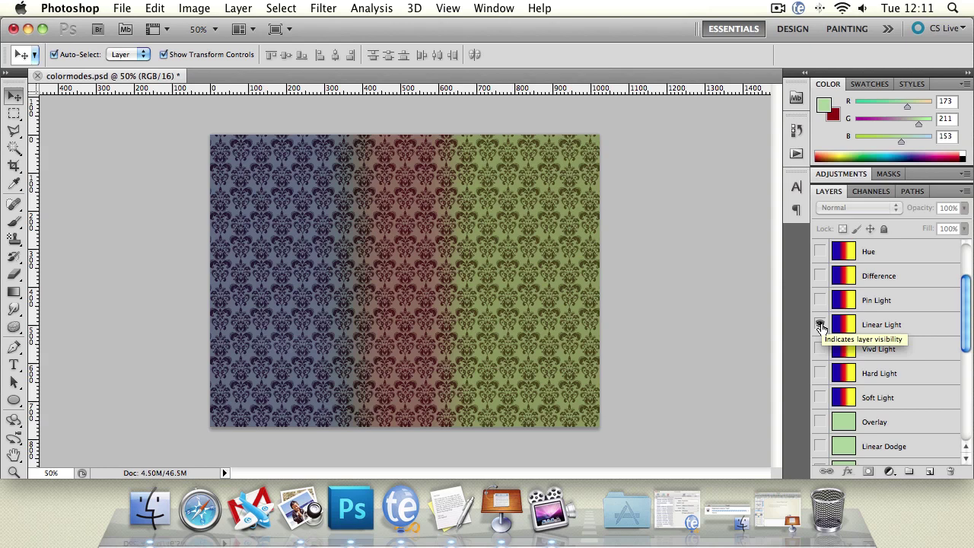
mouse_move(965, 284)
mouse_down()
mouse_move(967, 342)
mouse_move(924, 403)
mouse_up()
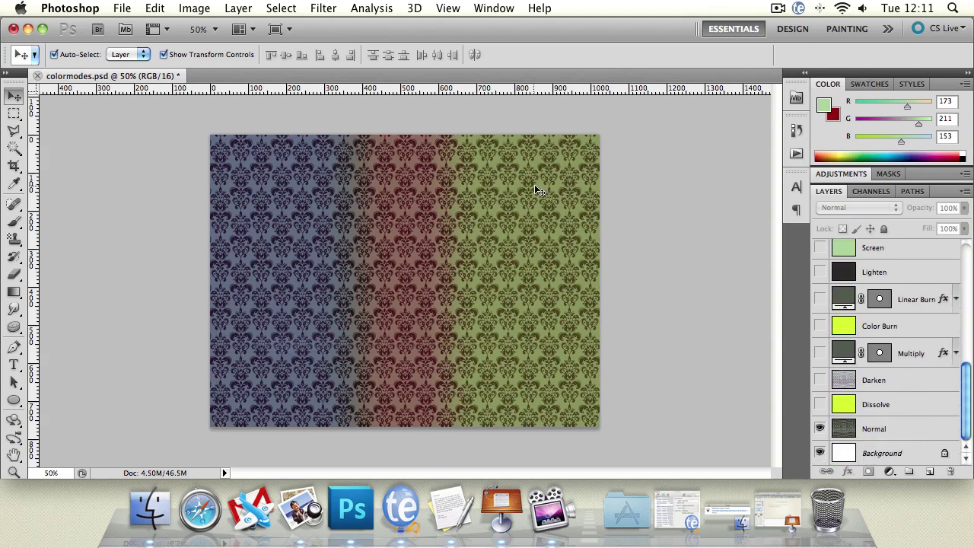
drag(967, 375, 921, 284)
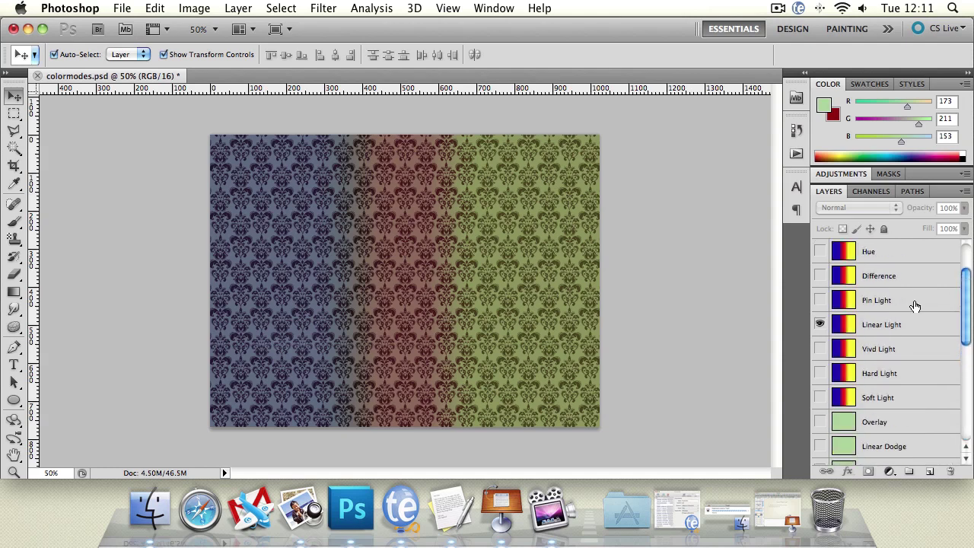
click(821, 325)
Show the Pin Light layer to examine its gradient over the pattern, and hide it again
click(820, 301)
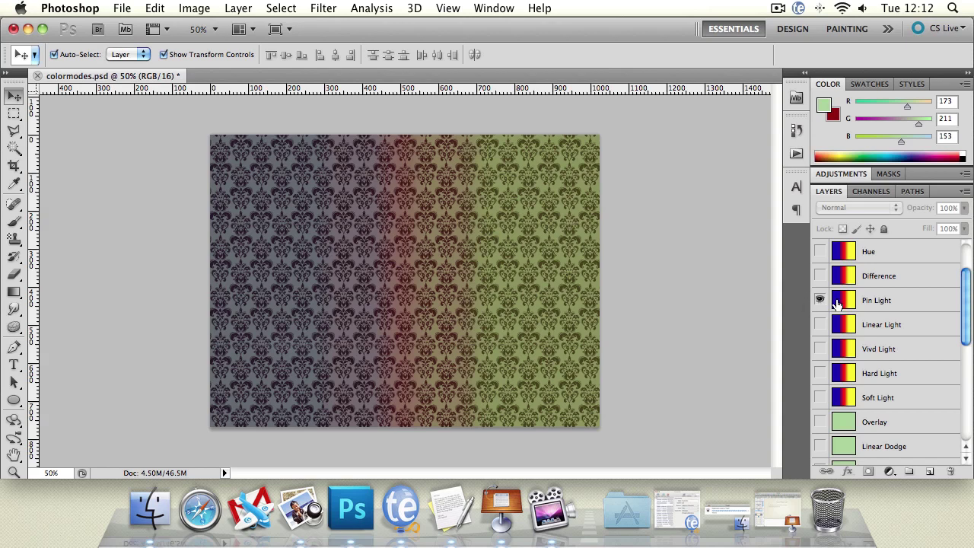
scroll(969, 296, up, 3)
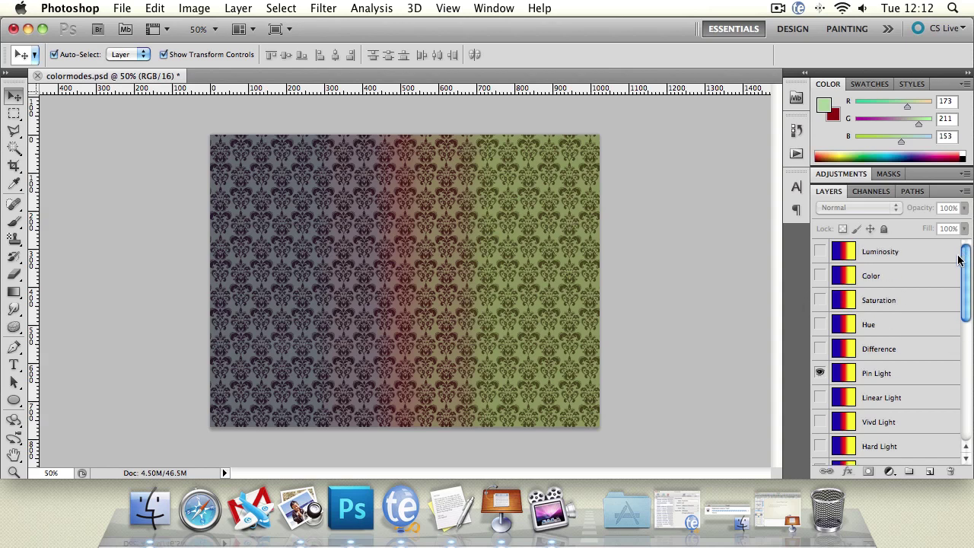
click(821, 373)
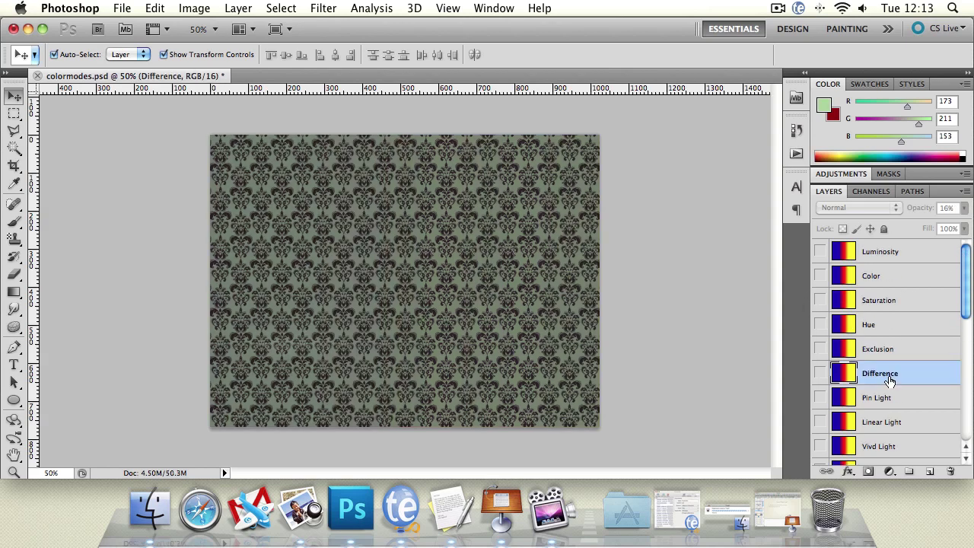
Show the Difference layer to examine its effect, hide it, and show the Exclusion layer for comparison
click(821, 374)
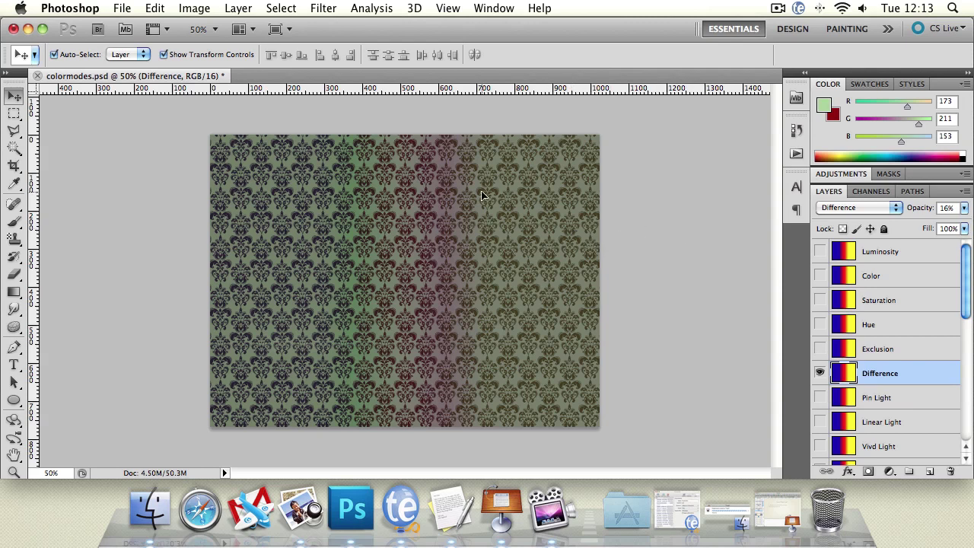
click(820, 373)
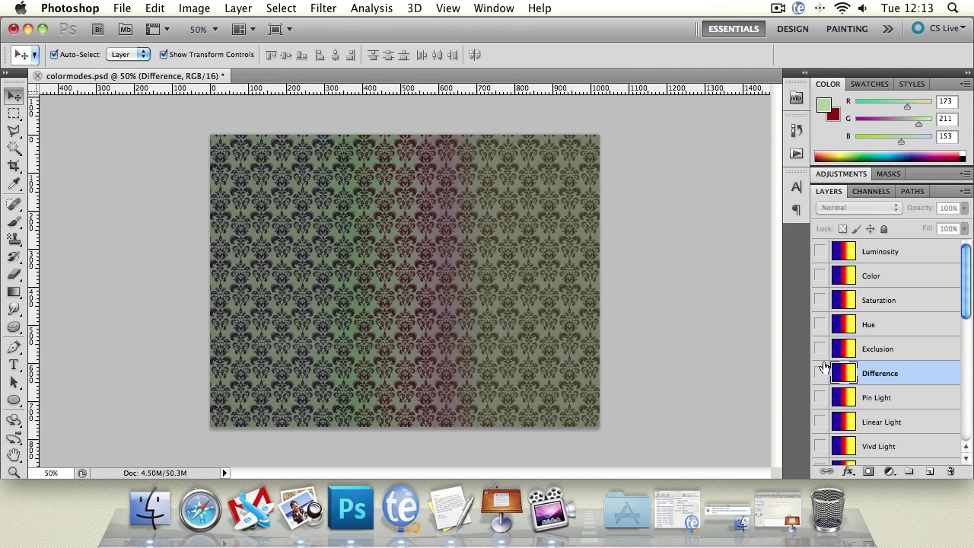
click(820, 349)
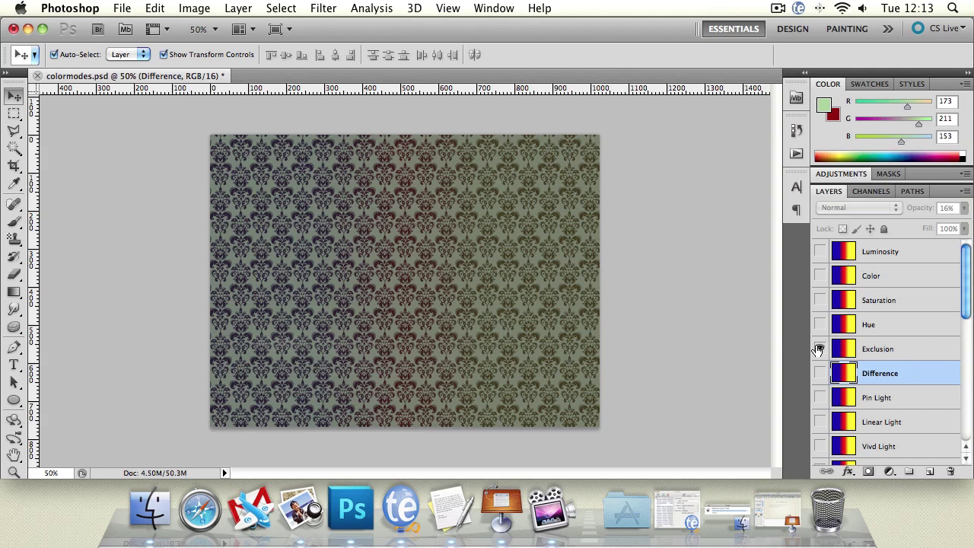
Compare and hide the Exclusion layer, and select and show the Hue layer to examine its effect before hiding it
click(820, 349)
click(820, 349)
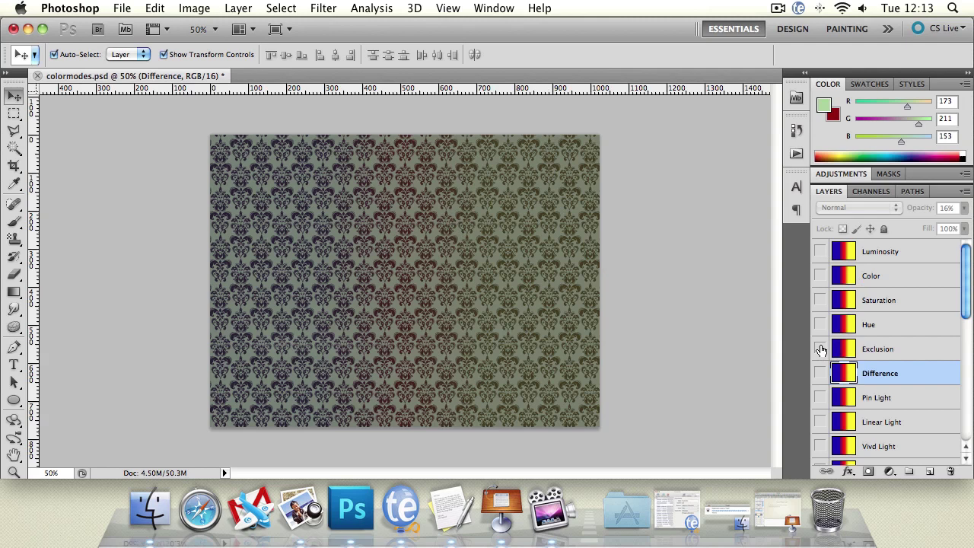
click(899, 325)
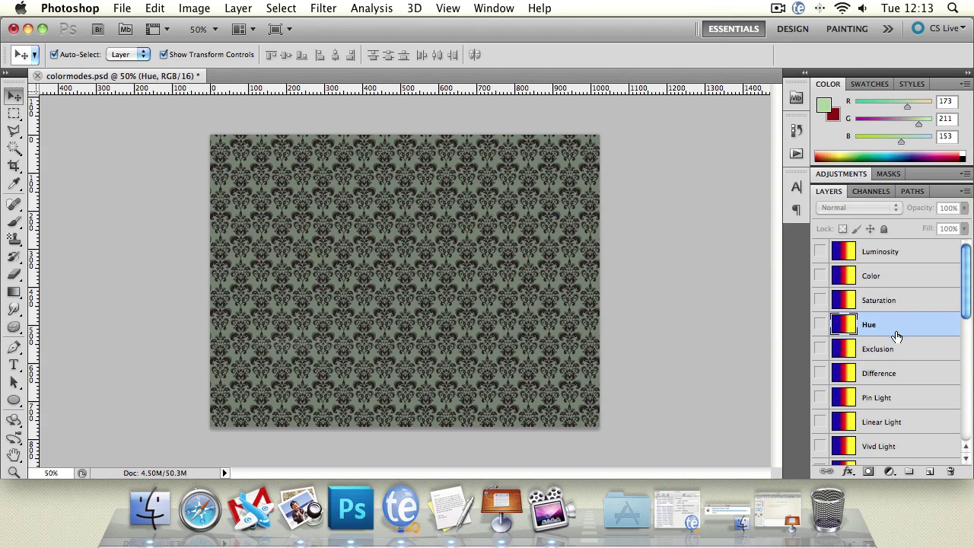
click(821, 325)
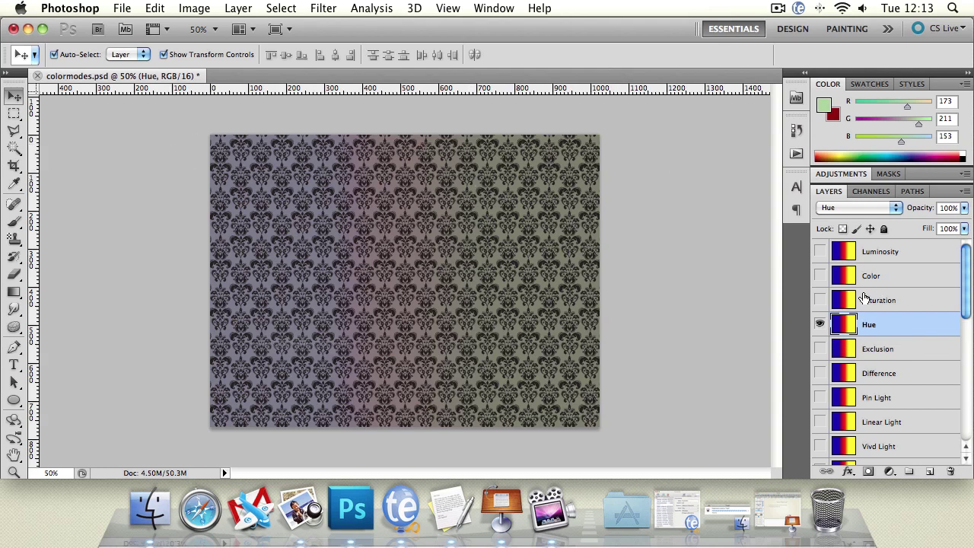
click(824, 325)
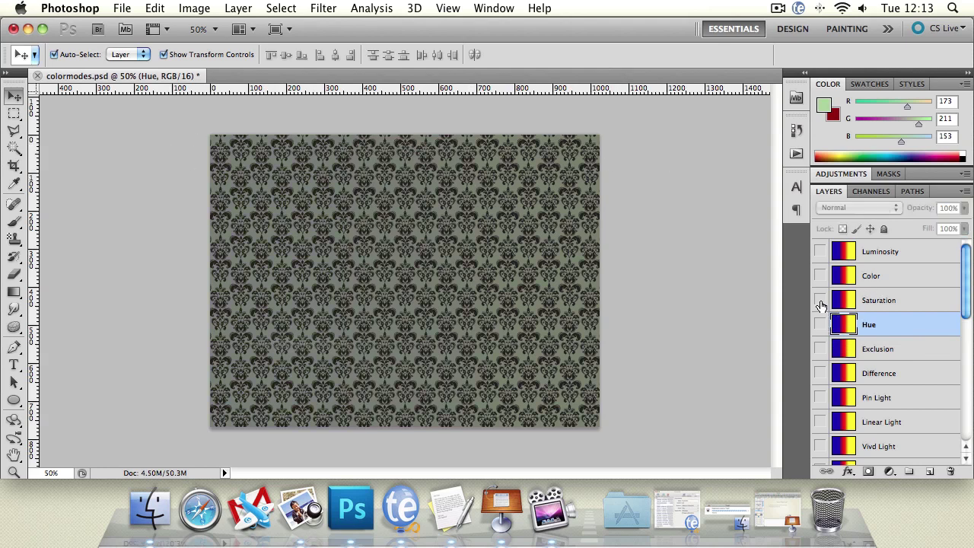
Show the Saturation layer and the Color layer one after the other to examine their effects, hiding each again
click(820, 300)
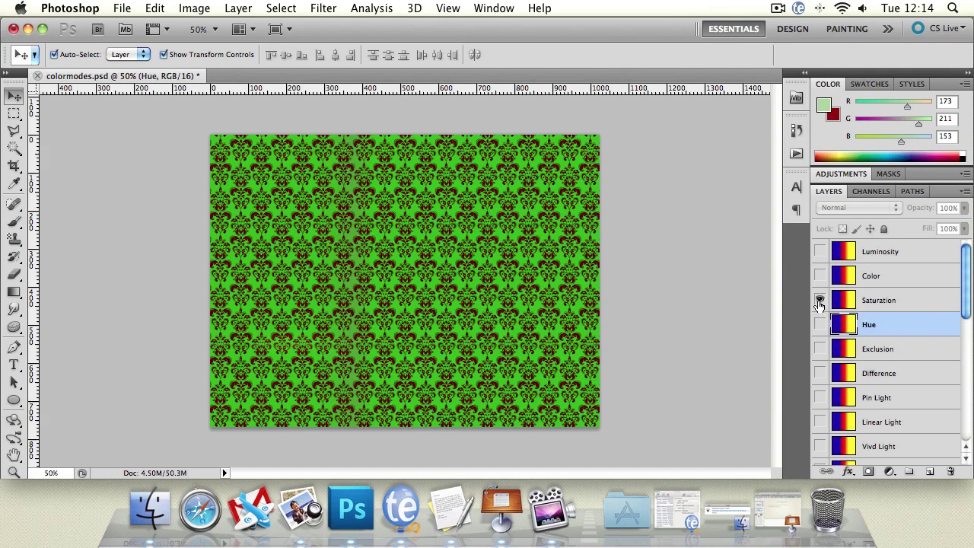
click(820, 276)
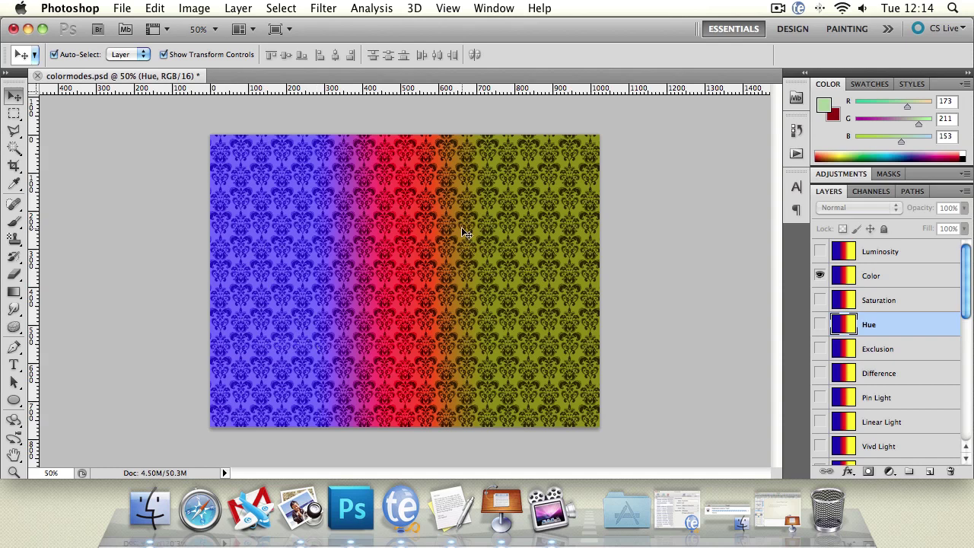
click(821, 277)
Show and select the Luminosity layer to examine its effect on the pattern, and hide it again
click(820, 252)
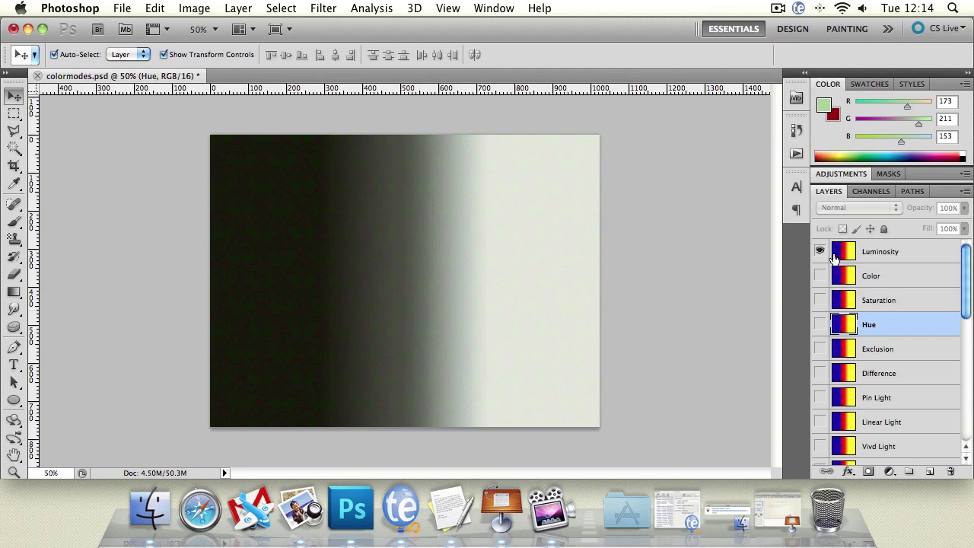
click(932, 255)
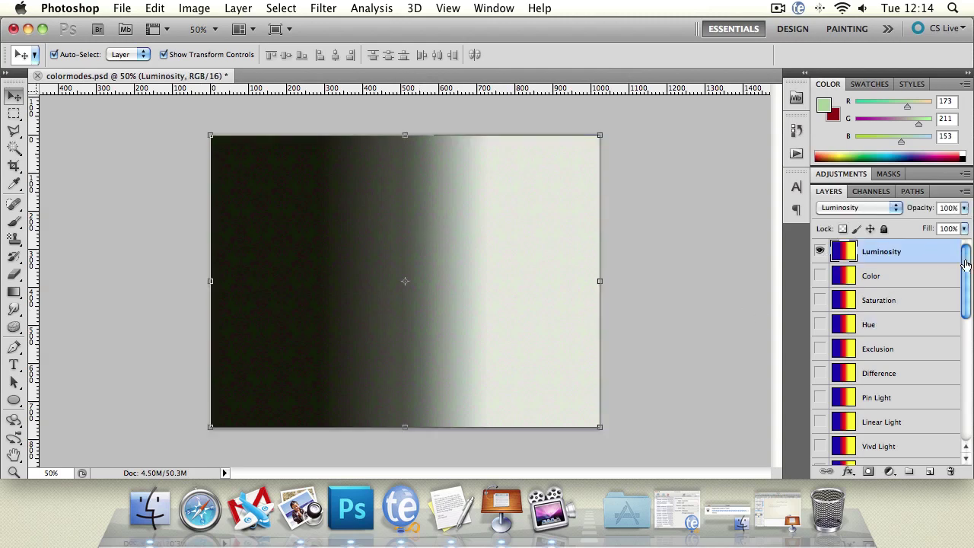
mouse_move(969, 262)
mouse_down()
mouse_move(969, 457)
mouse_move(967, 255)
mouse_up()
click(820, 252)
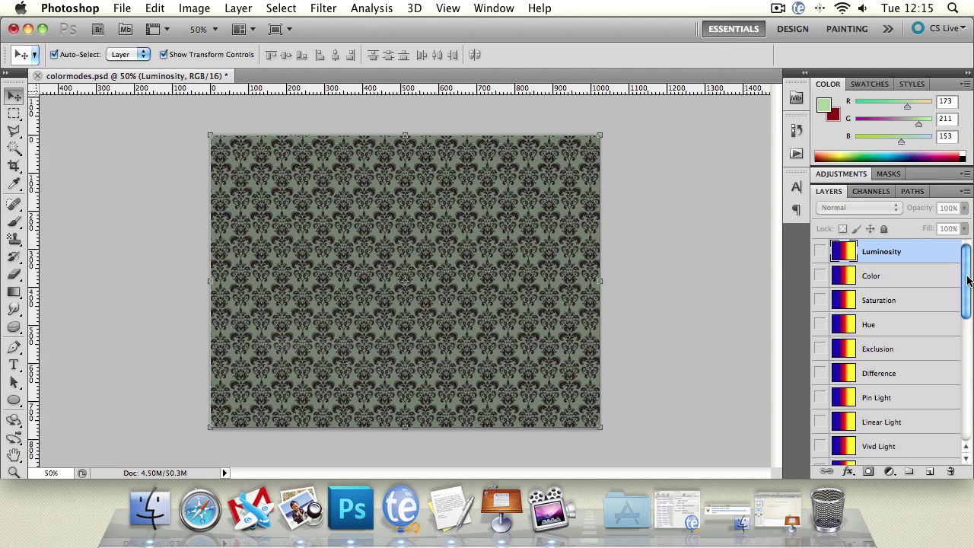
mouse_move(968, 281)
mouse_down()
mouse_move(968, 390)
mouse_move(968, 298)
mouse_up()
Create a new blank document with a white background
click(122, 7)
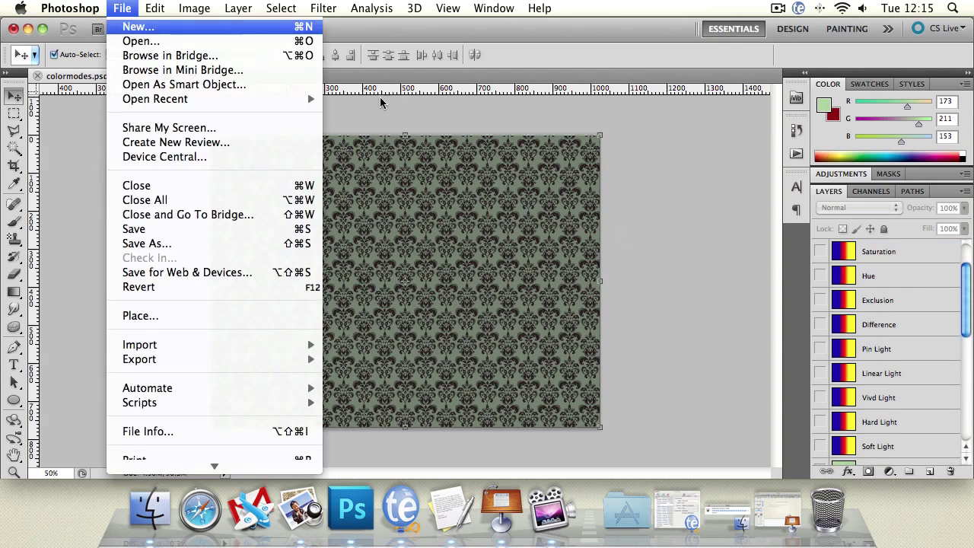
click(130, 26)
click(638, 131)
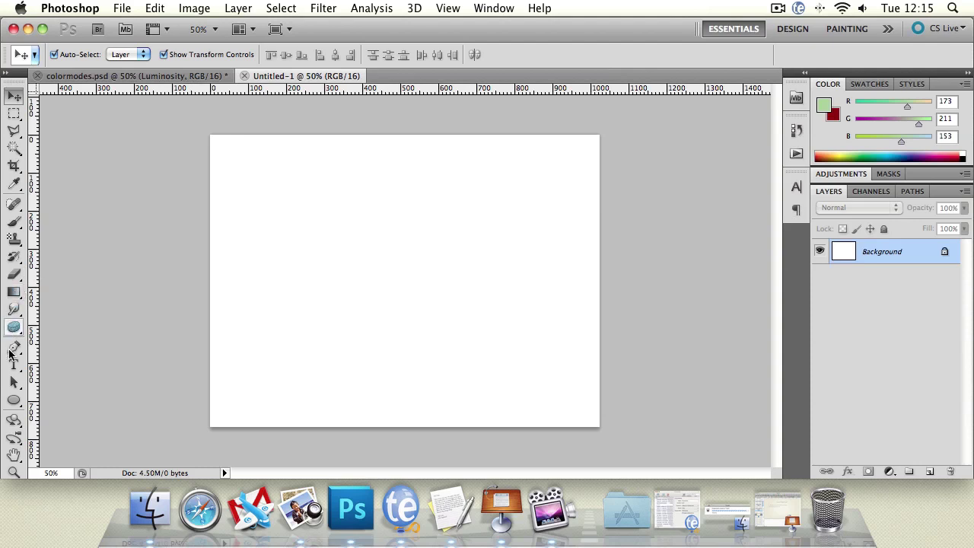
Draw a rounded rectangle shape about 590 by 500 px with a 99 px radius near the canvas centre, and move it slightly up and left
click(13, 400)
click(107, 320)
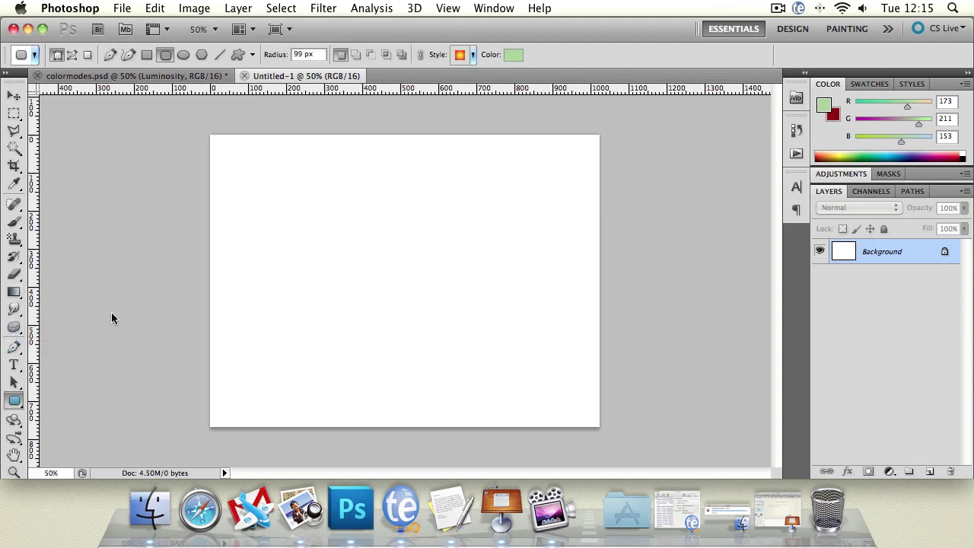
drag(291, 193, 515, 383)
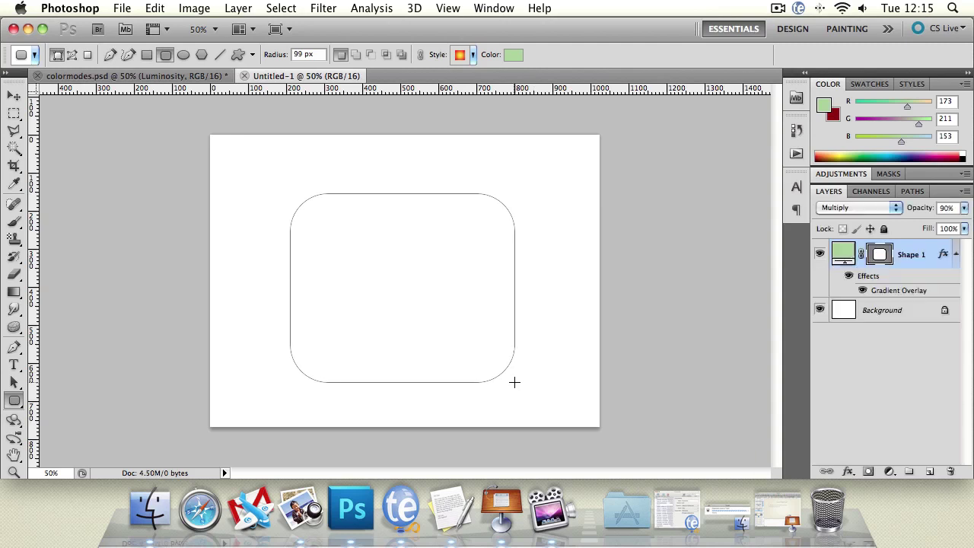
click(13, 97)
drag(405, 241, 401, 235)
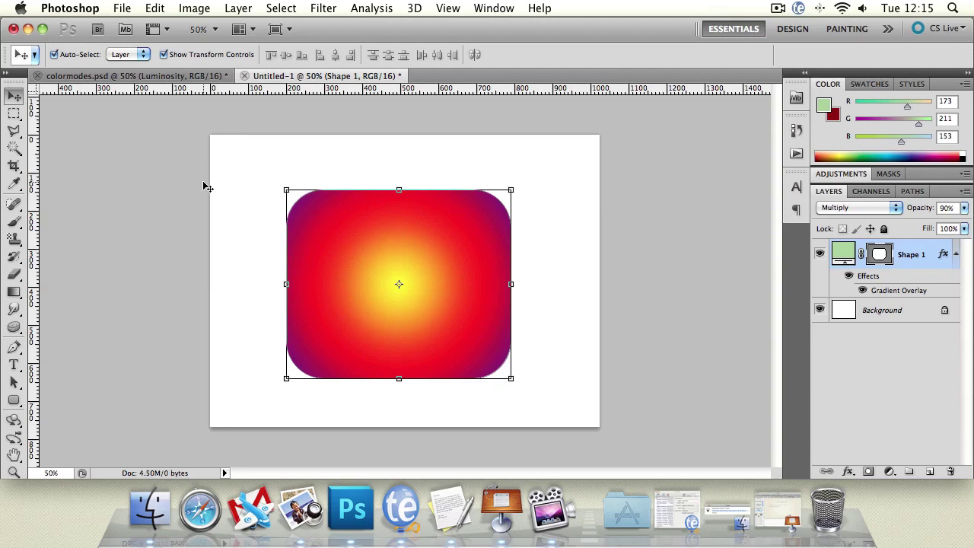
click(393, 162)
Set the rounded rectangle layer's blend mode to Normal and raise its opacity to 100% in the layer style settings
click(856, 208)
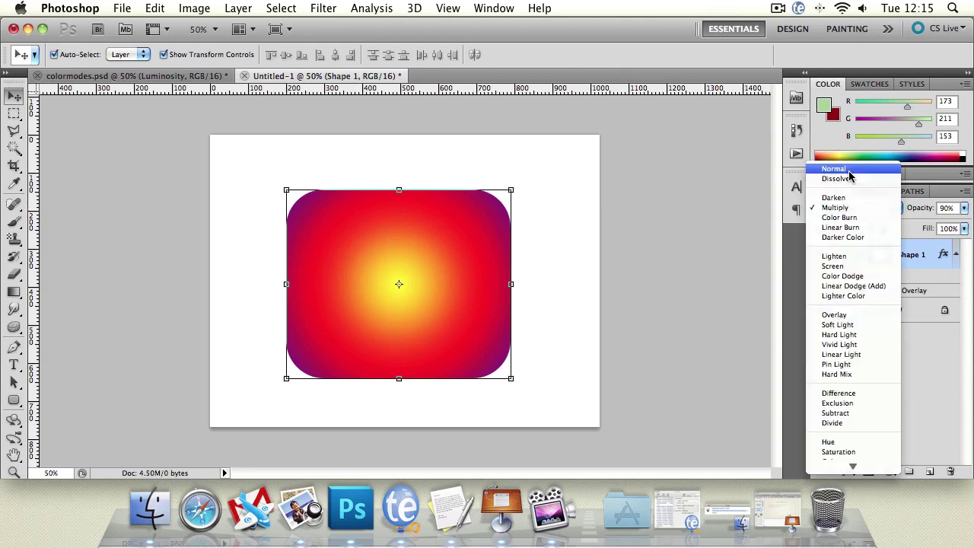
click(850, 166)
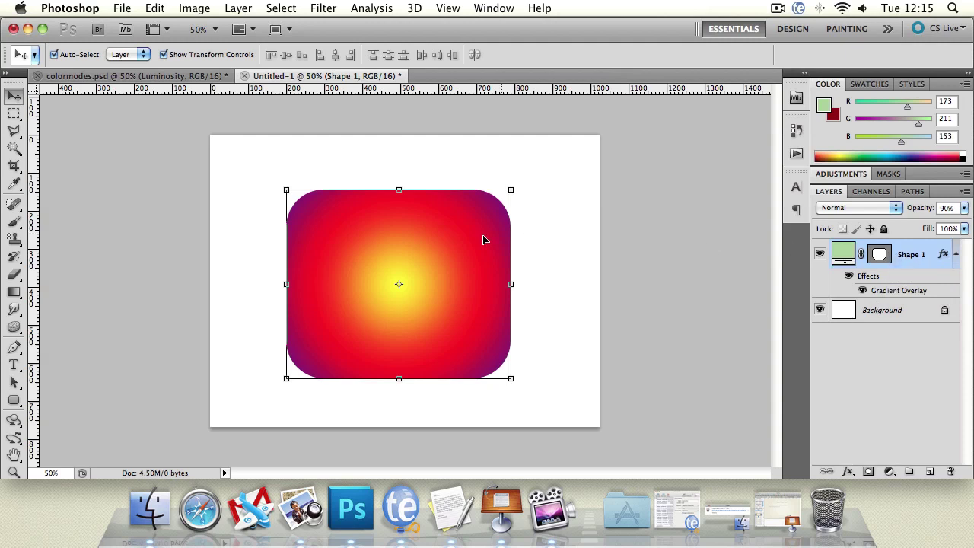
double_click(933, 255)
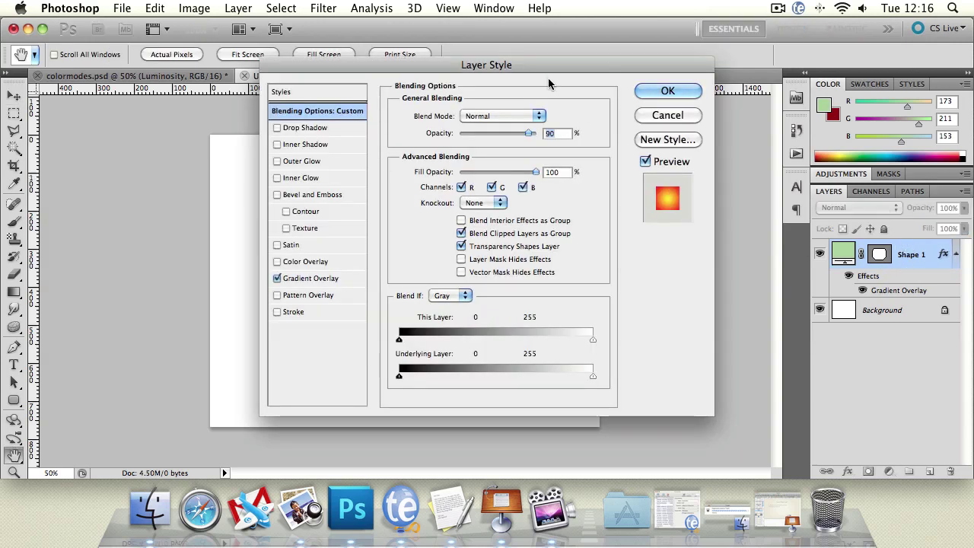
drag(539, 65, 446, 89)
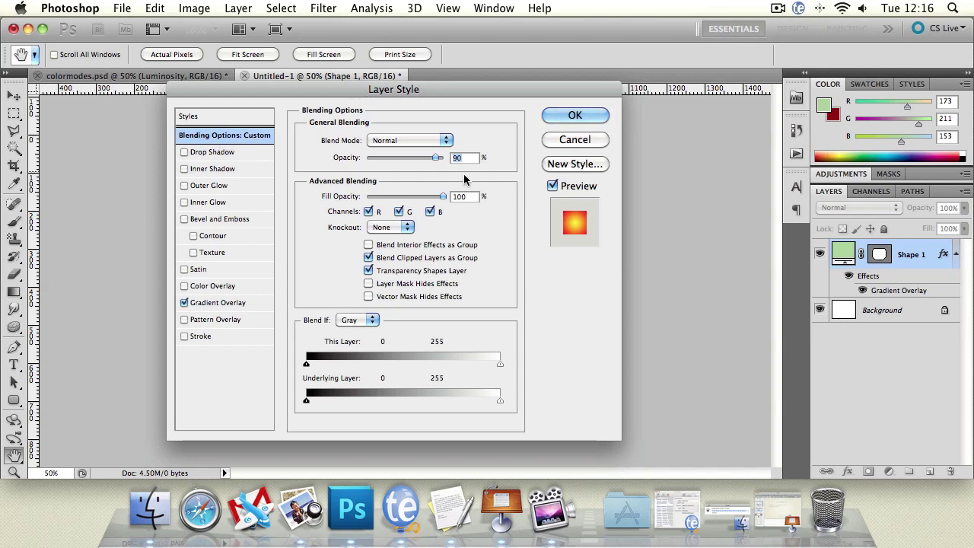
drag(437, 158, 453, 159)
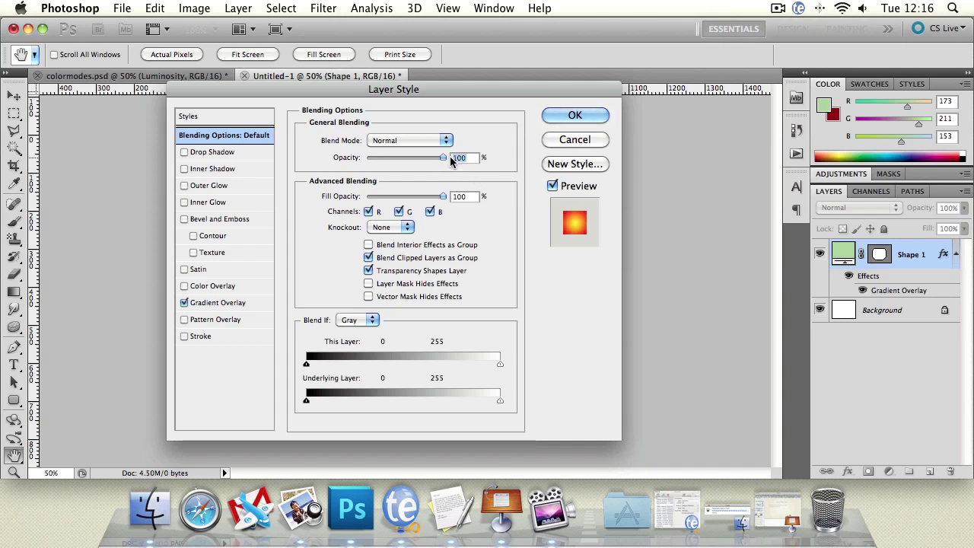
drag(446, 97, 804, 81)
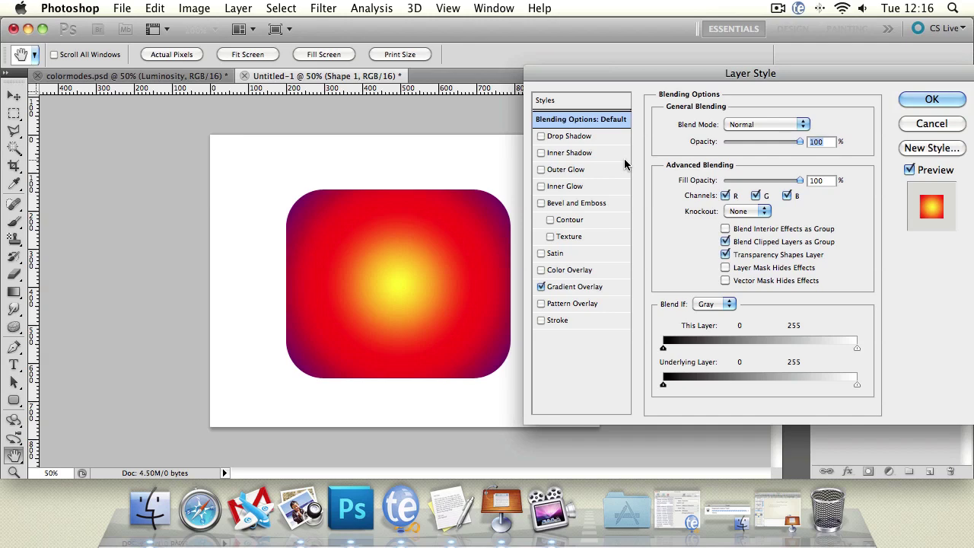
Enable Drop Shadow on the rounded rectangle and turn off its Gradient Overlay
click(553, 138)
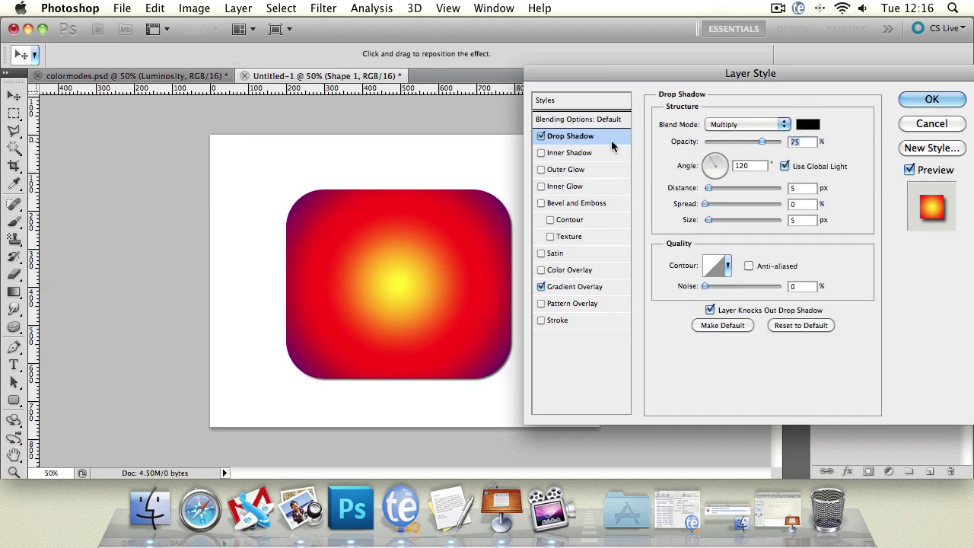
click(541, 286)
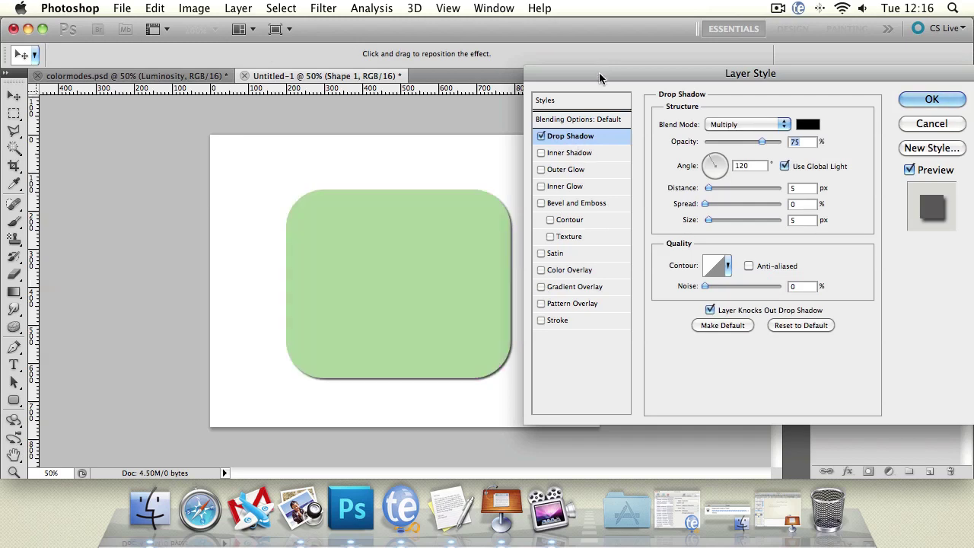
drag(599, 72, 622, 56)
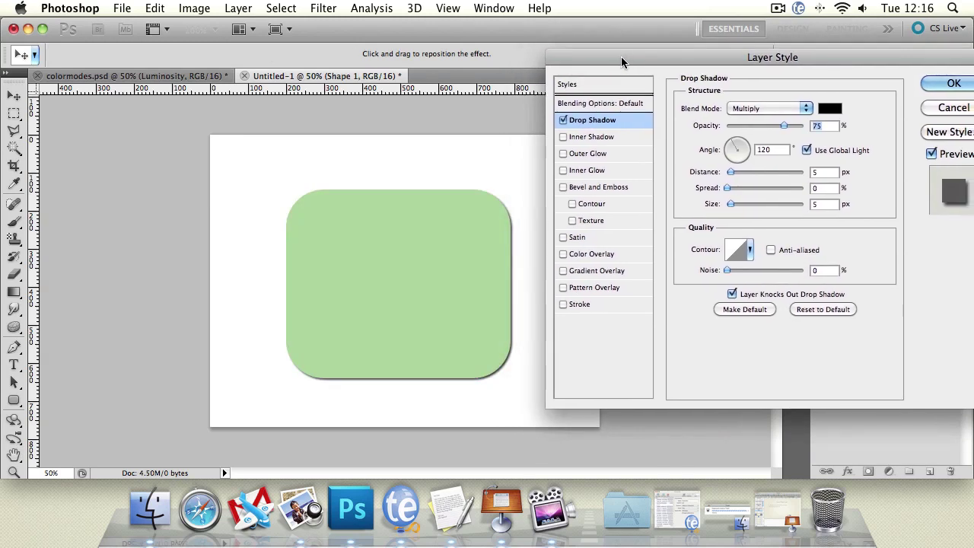
Set the drop shadow to Normal blend mode, angle 175°, distance 22 px, spread 13%, size 32 px and noise 37%
click(767, 109)
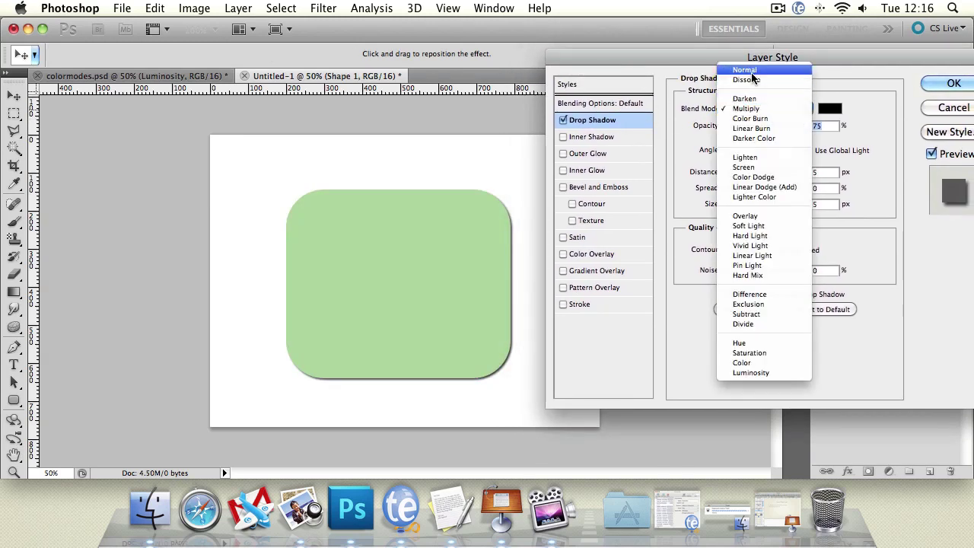
click(751, 73)
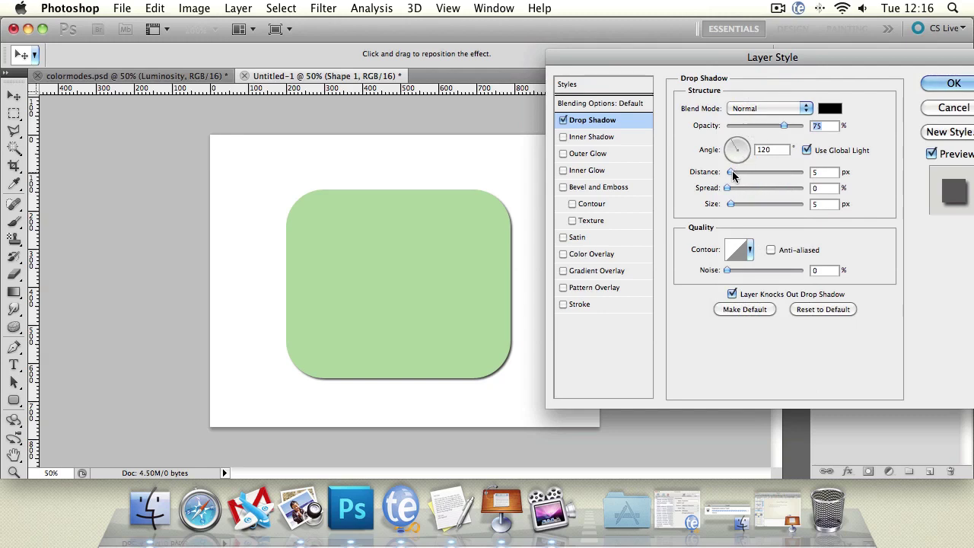
mouse_move(733, 174)
mouse_down()
mouse_move(749, 175)
mouse_move(736, 181)
mouse_move(734, 204)
mouse_move(744, 173)
mouse_up()
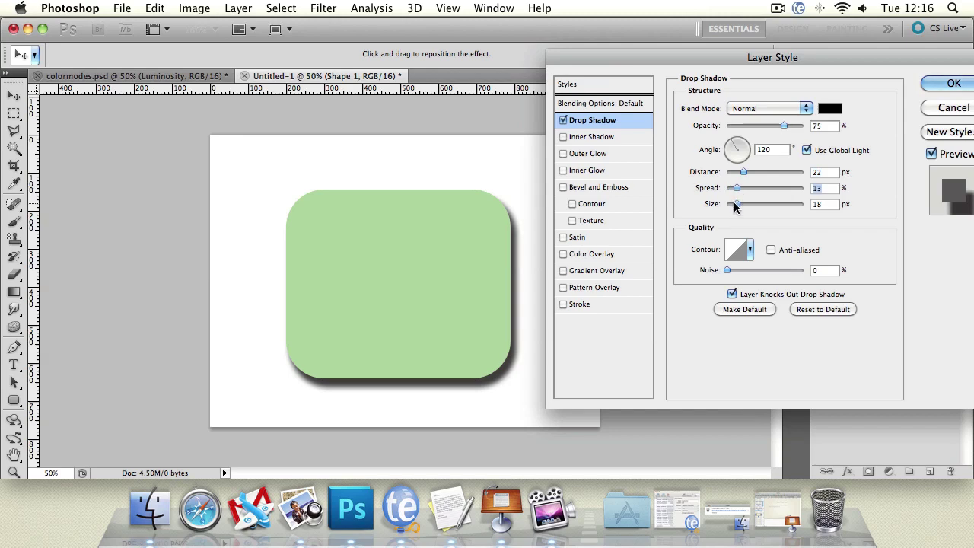
drag(737, 205, 741, 204)
click(732, 150)
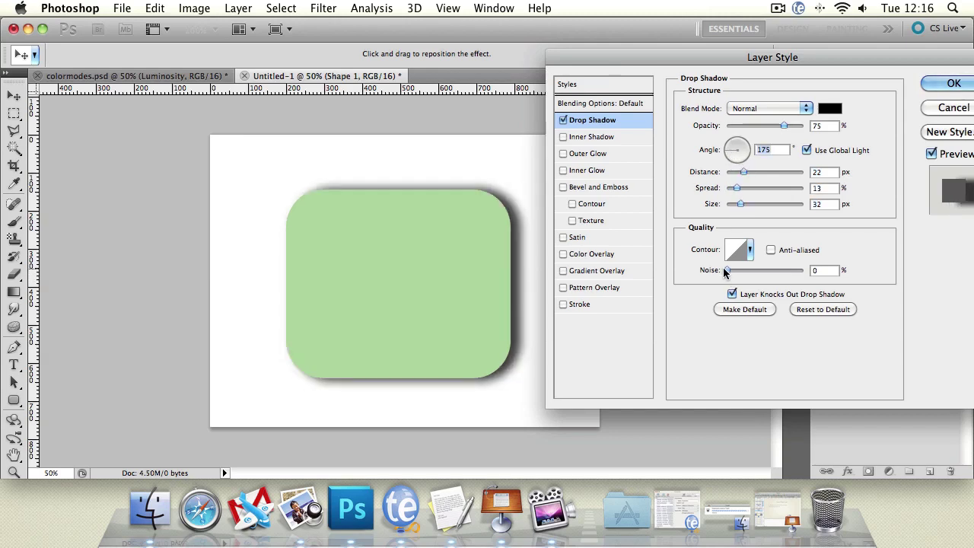
drag(726, 271, 755, 271)
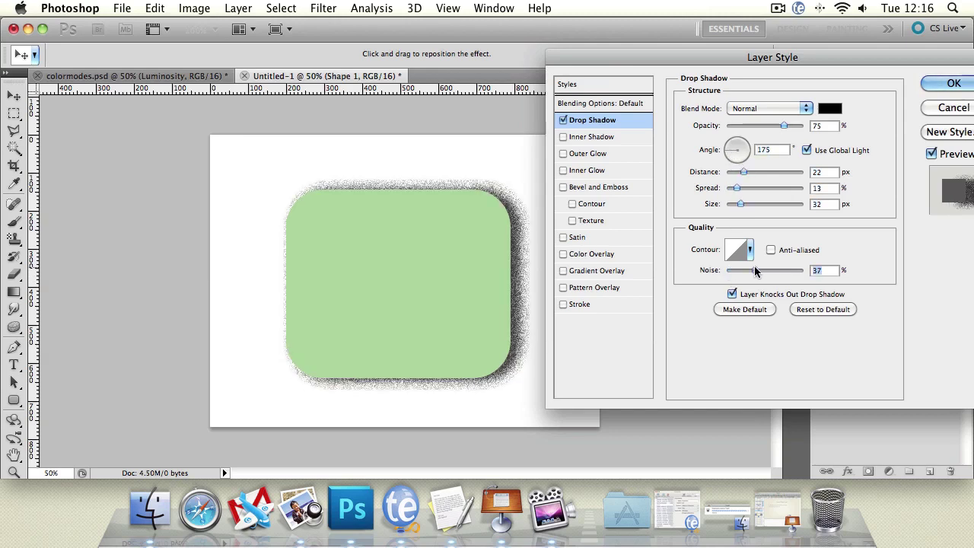
Turn off the Drop Shadow and enable Inner Shadow with the Normal blend mode
click(563, 120)
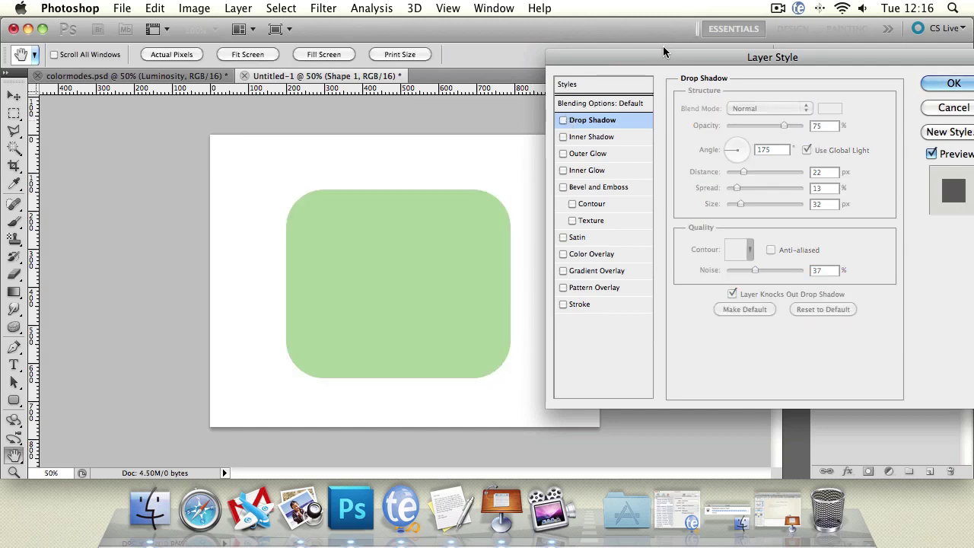
click(593, 138)
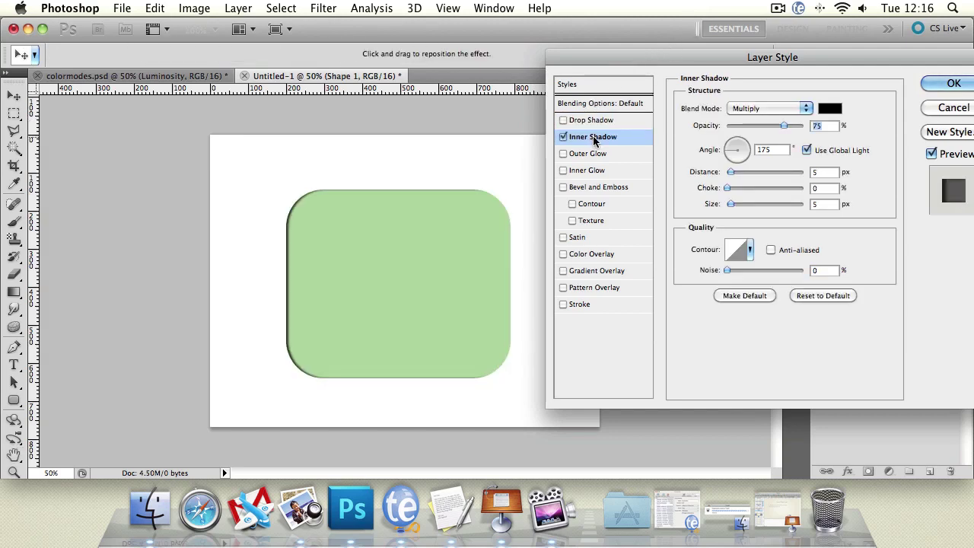
click(769, 108)
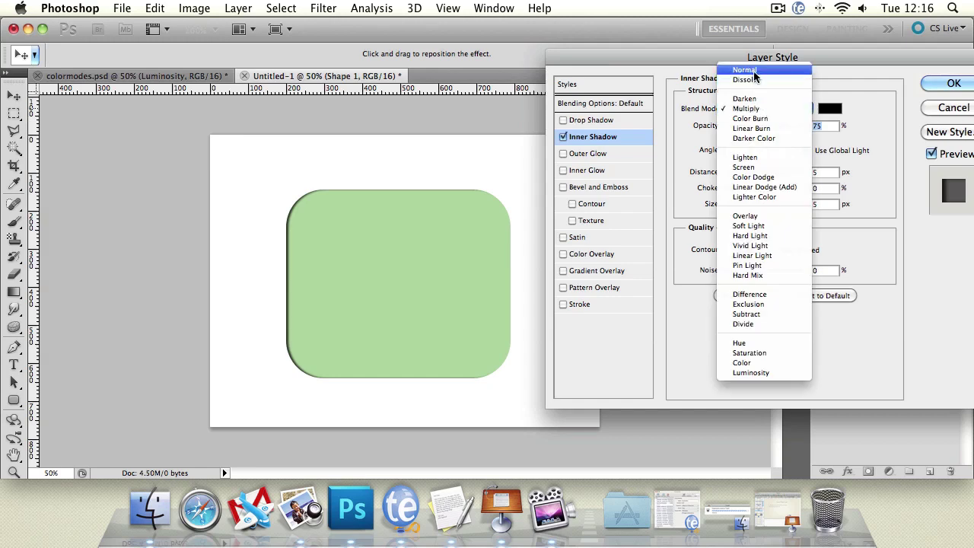
click(757, 70)
Set the inner shadow's angle to 126°, distance to 2 px, choke to 100% and size to 35 px
drag(731, 172, 727, 147)
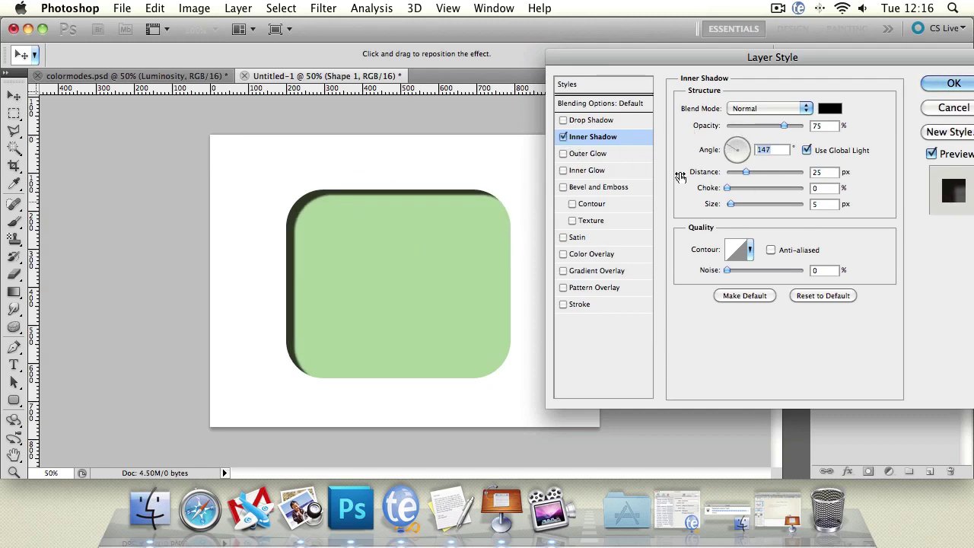
drag(726, 189, 851, 188)
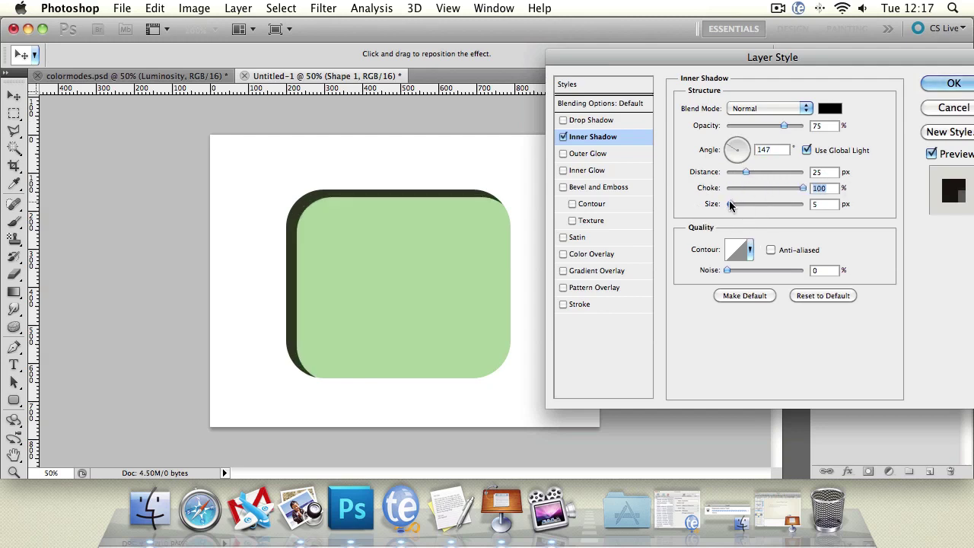
drag(731, 204, 734, 144)
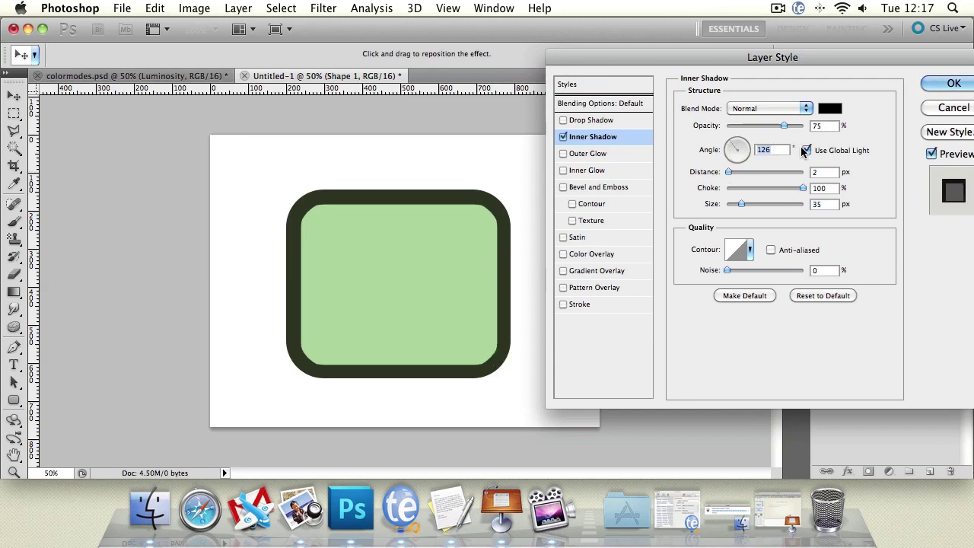
drag(763, 59, 686, 58)
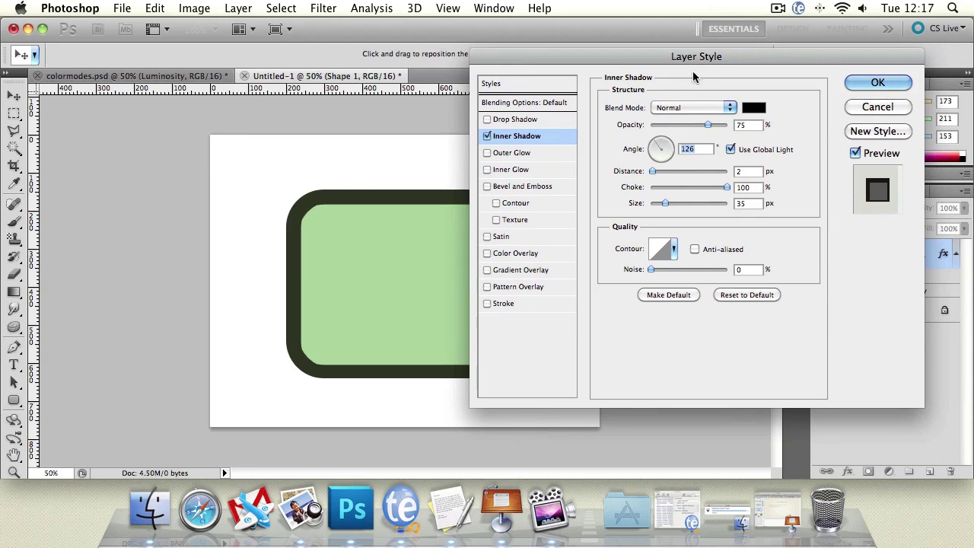
Unlink the inner shadow from global light, set its angle to -151°, and enable Drop Shadow alongside it
click(731, 149)
drag(649, 145, 653, 156)
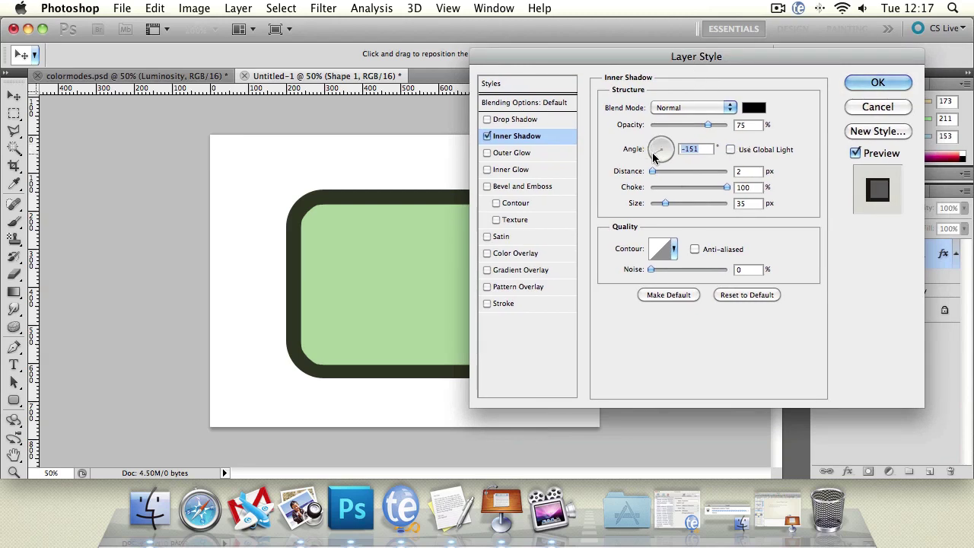
click(487, 119)
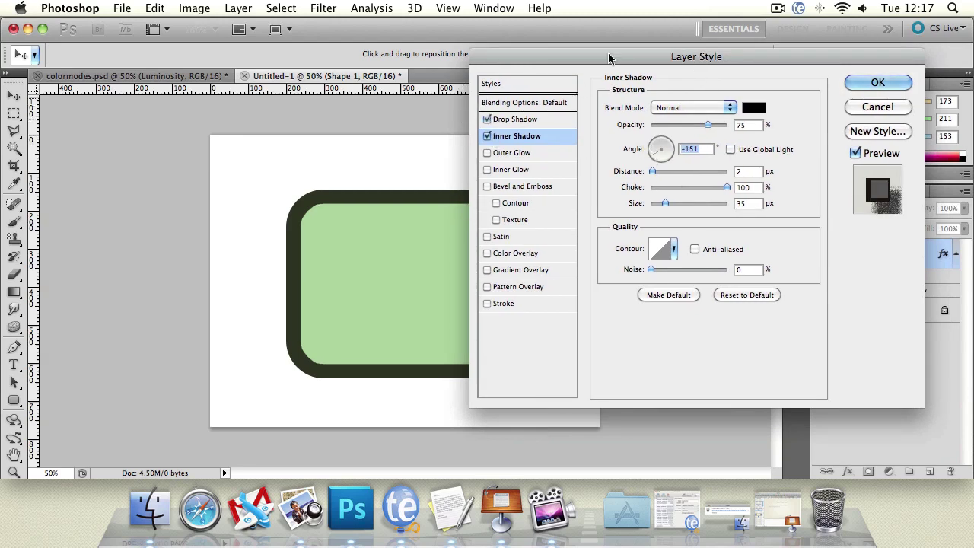
drag(697, 59, 834, 79)
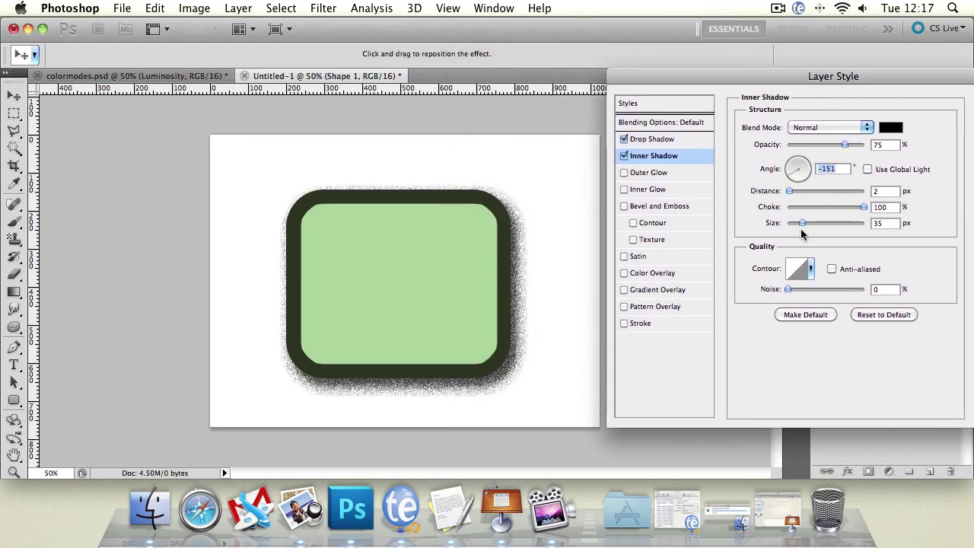
Set the inner shadow's size to 8 px and distance to 19 px, using global light at 169°
drag(802, 223, 806, 193)
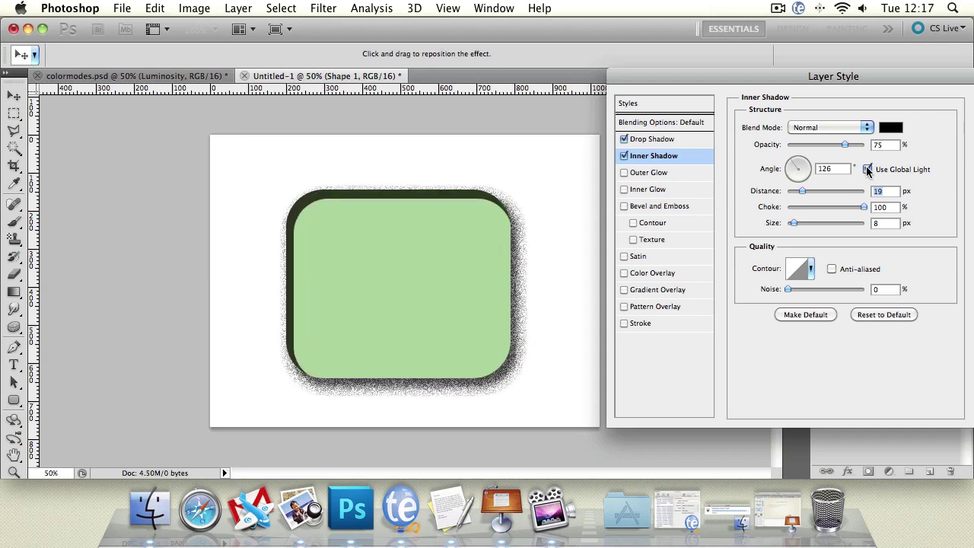
drag(799, 168, 792, 175)
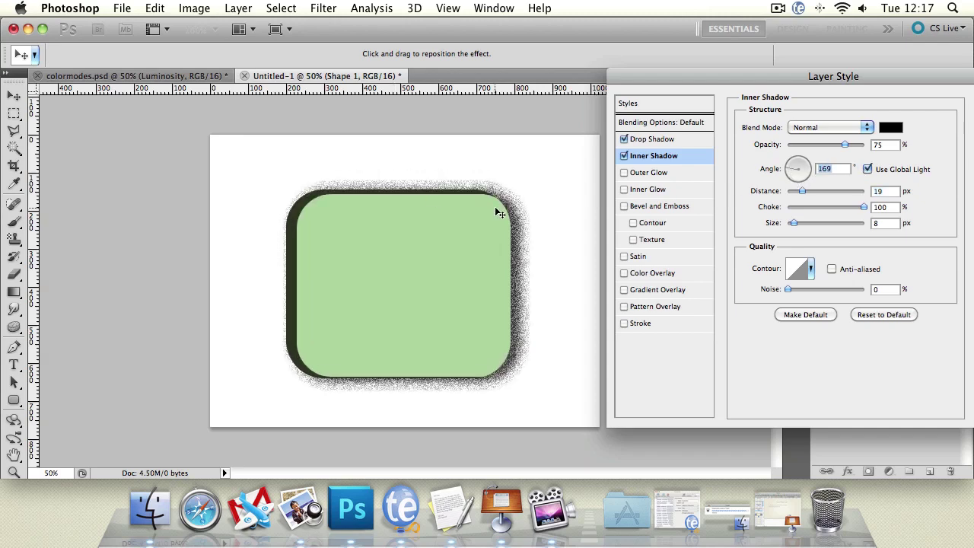
Turn off Inner Shadow and Drop Shadow and enable Outer Glow on the rounded rectangle
click(623, 156)
drag(659, 73, 584, 56)
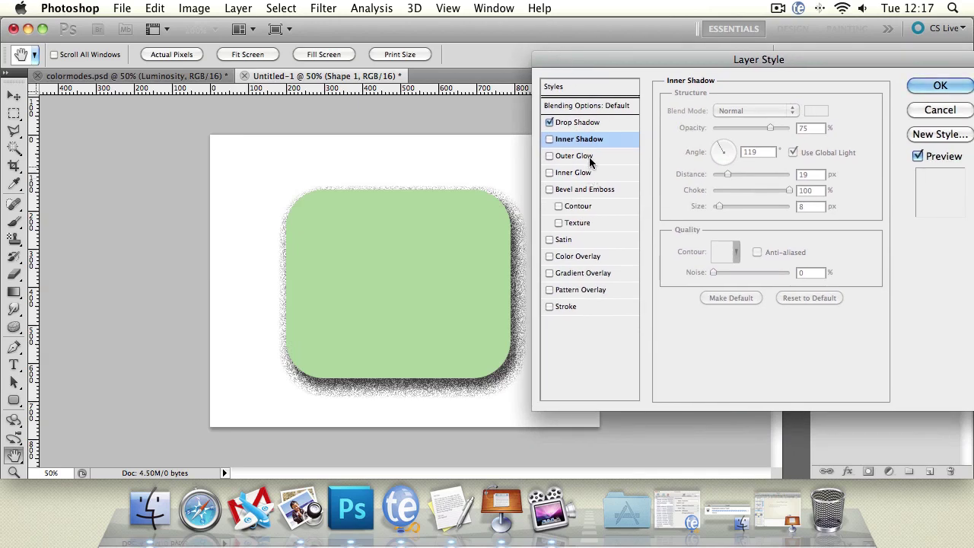
click(583, 155)
click(550, 122)
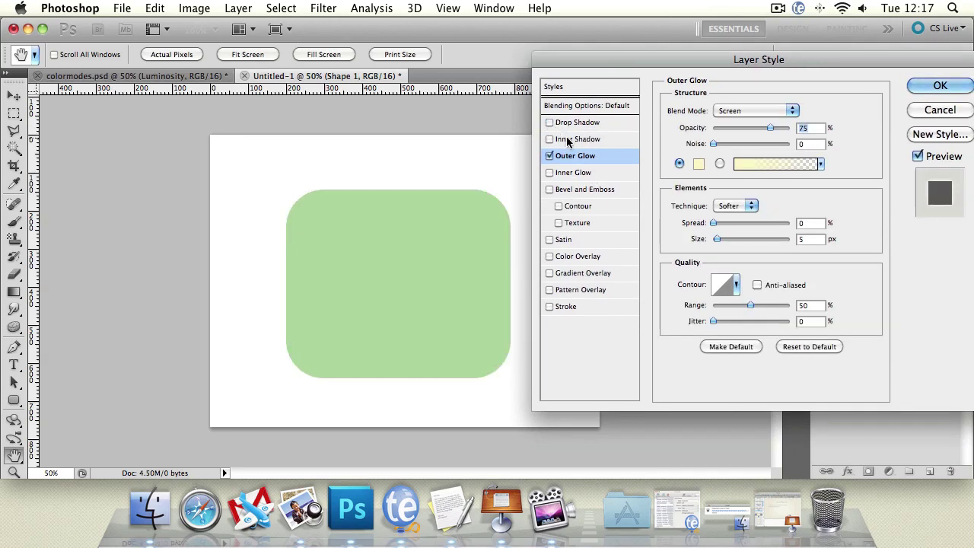
Set the outer glow's blend mode to Normal and its size to 70 px
click(755, 110)
click(723, 11)
drag(717, 239, 738, 241)
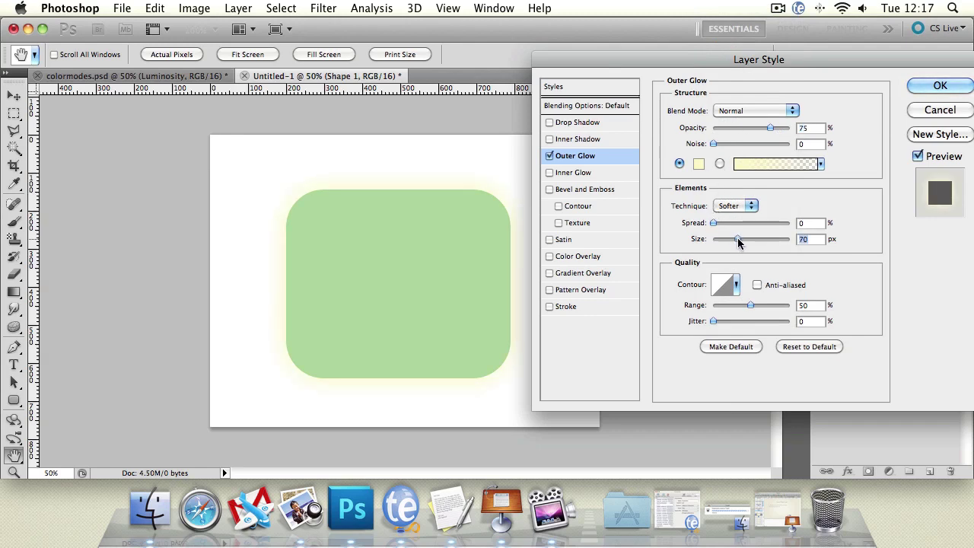
Replace the Outer Glow with an Inner Glow in olive yellow (H 55°, S 54%, B 82%)
click(550, 155)
click(550, 172)
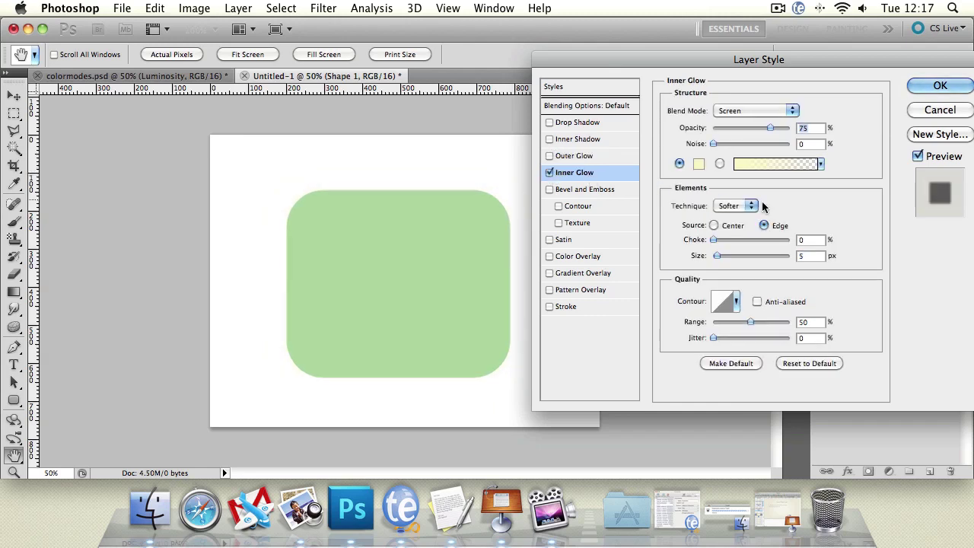
click(698, 164)
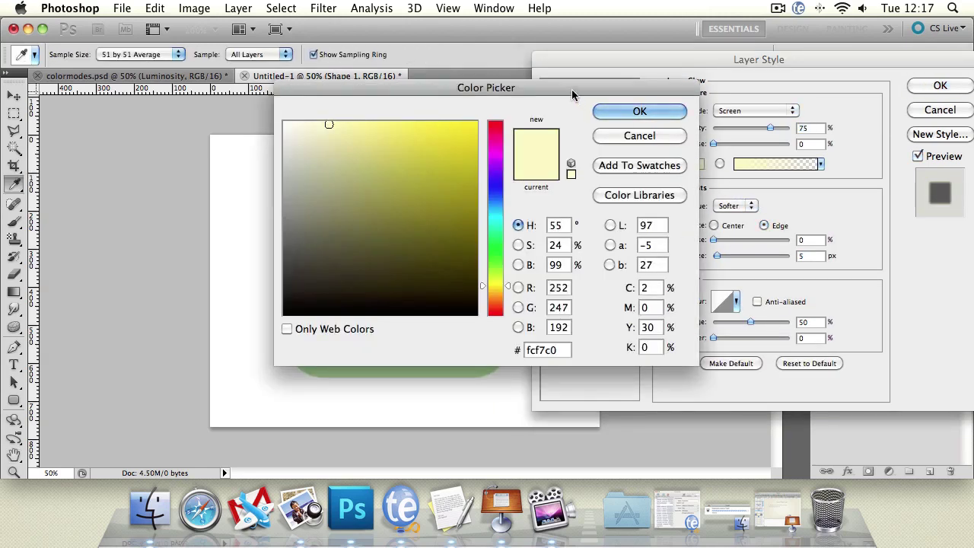
drag(572, 95, 819, 268)
click(626, 333)
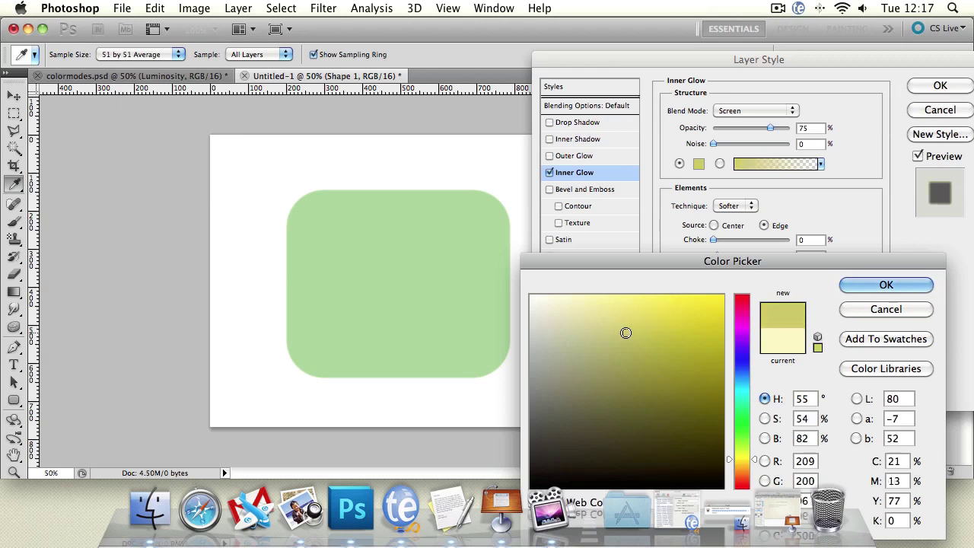
click(886, 284)
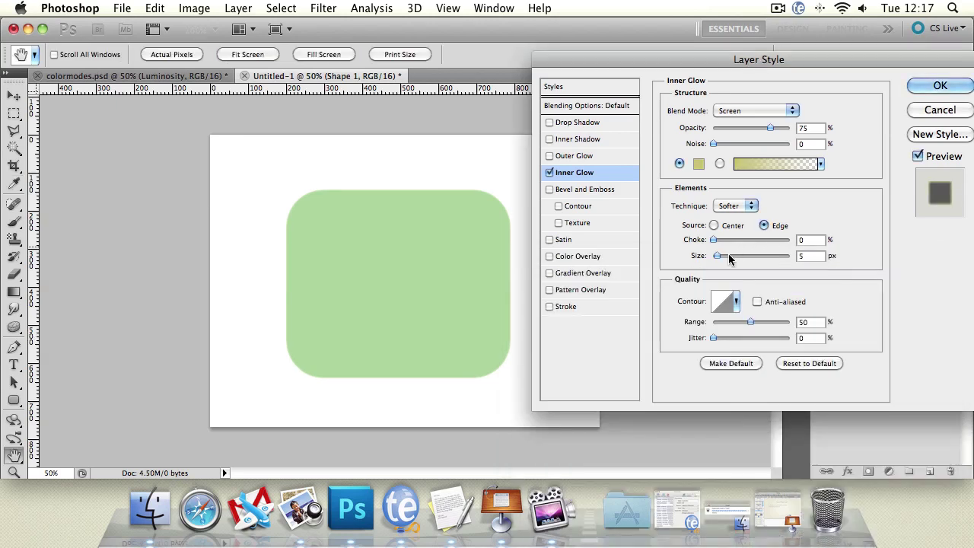
Set the inner glow's choke to 100%, size to 29 px and blend mode to Normal
drag(720, 259, 911, 248)
drag(741, 257, 728, 261)
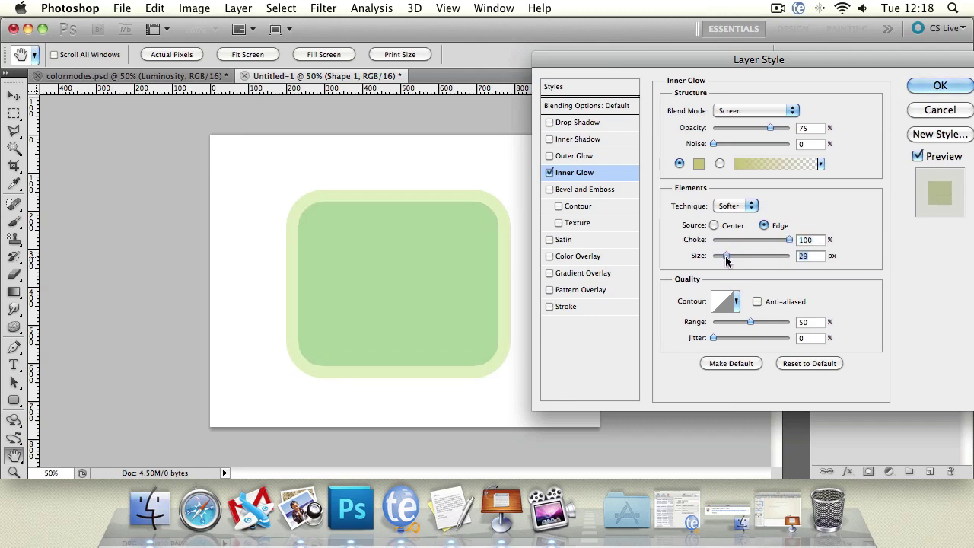
click(723, 108)
click(731, 9)
click(754, 109)
click(742, 9)
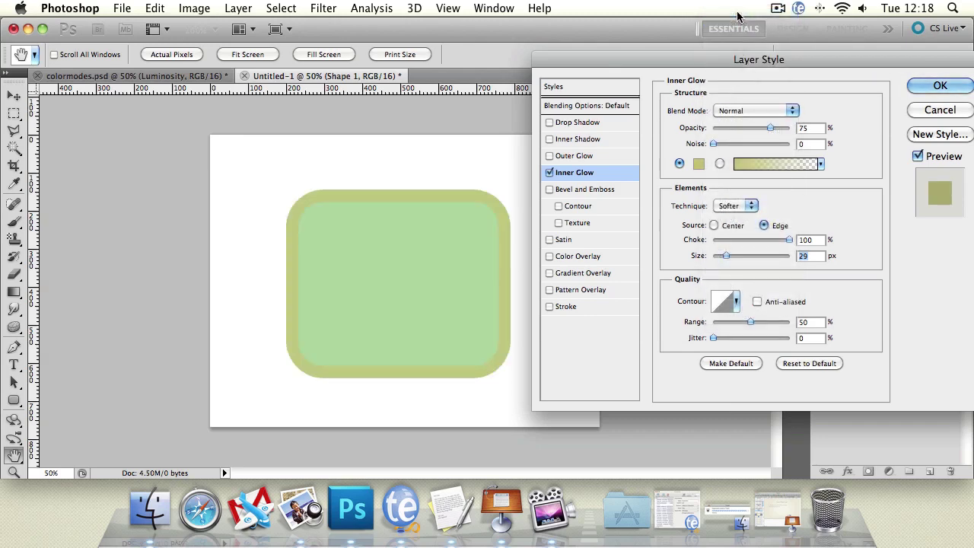
Change the inner glow's contour to the fifth preset in the first row
click(715, 144)
click(737, 302)
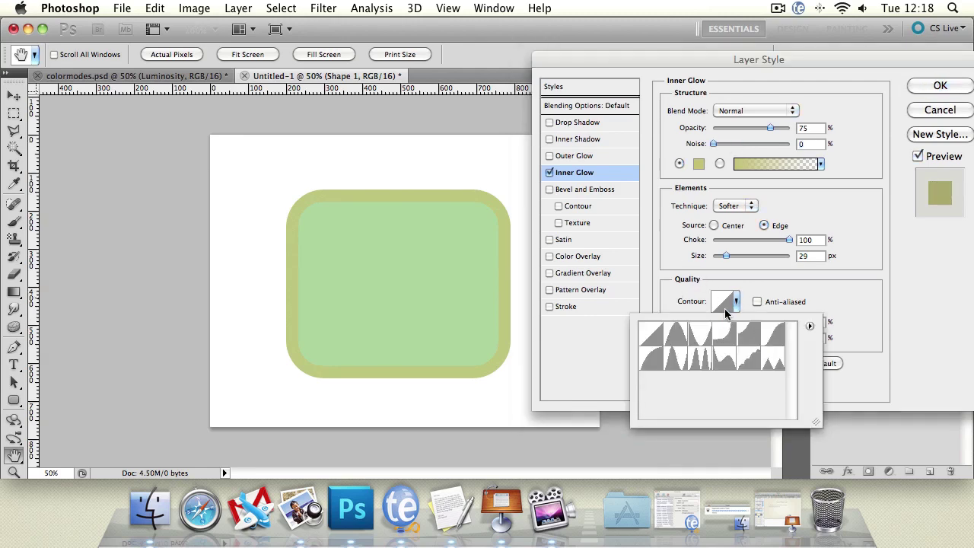
click(700, 335)
click(742, 337)
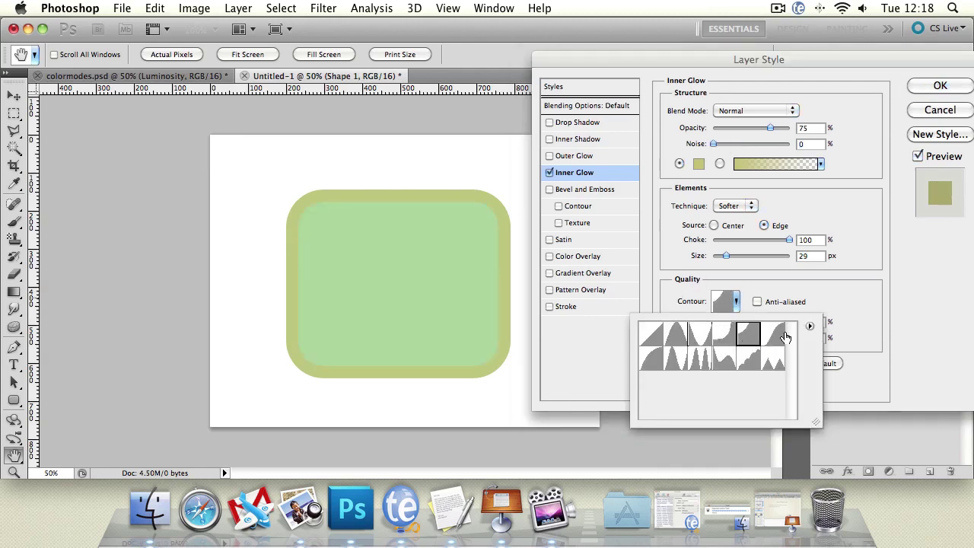
click(732, 189)
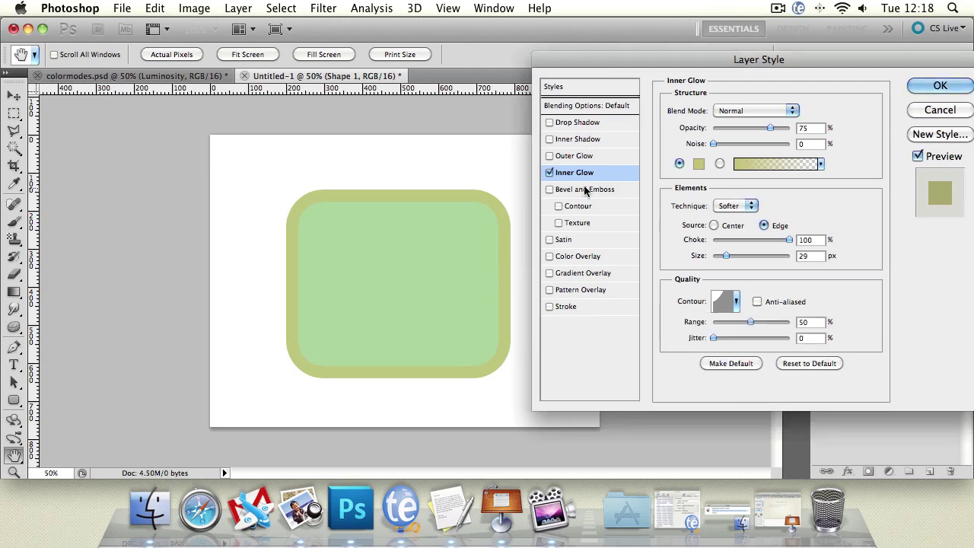
Replace the Inner Glow with Bevel and Emboss and set its depth to 1000%
click(550, 173)
click(549, 189)
click(567, 190)
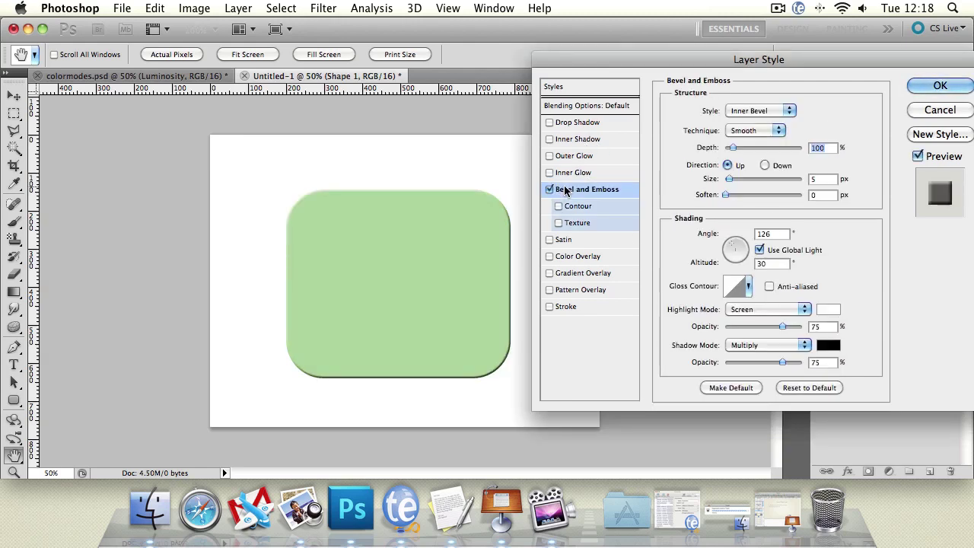
drag(728, 149, 837, 150)
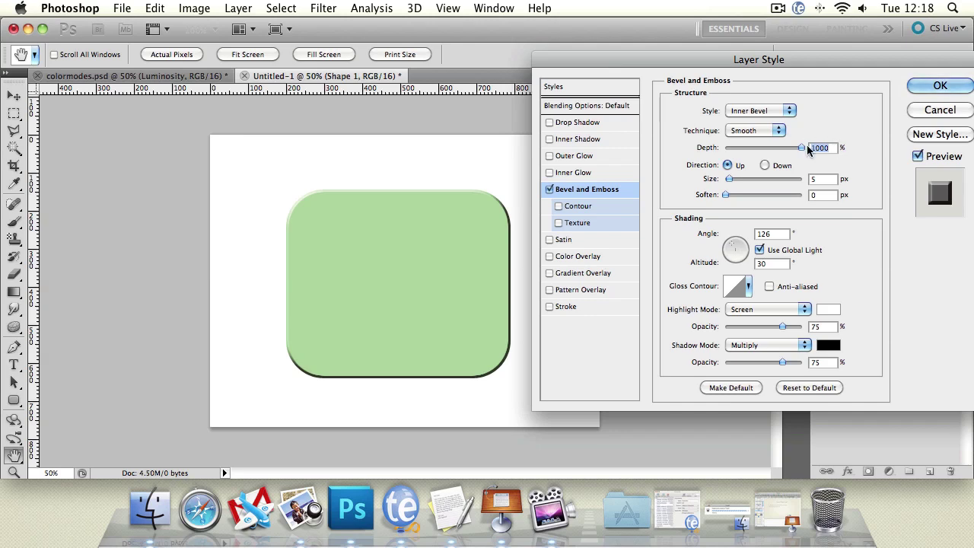
Try the Emboss and Stroke Emboss bevel styles and settle on Outer Bevel
click(754, 111)
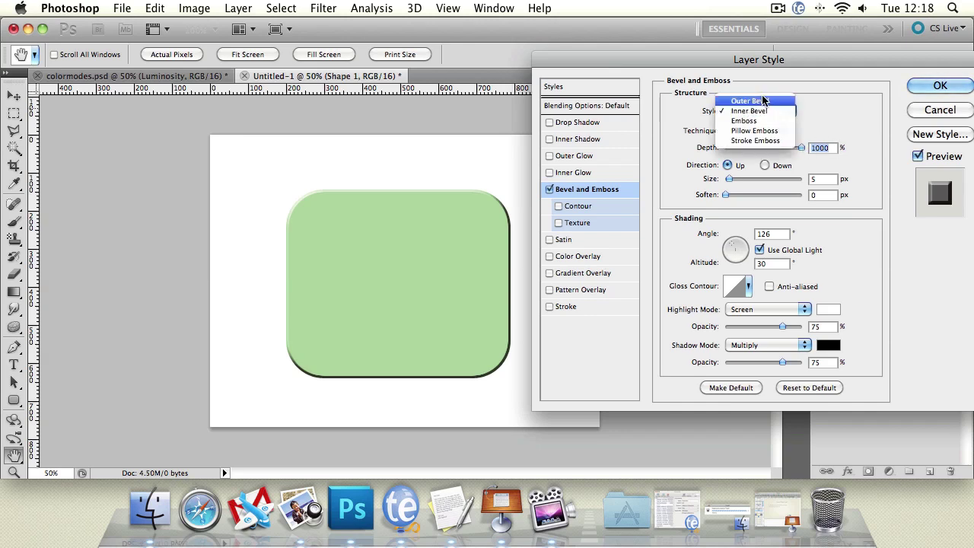
click(763, 103)
click(763, 108)
click(764, 131)
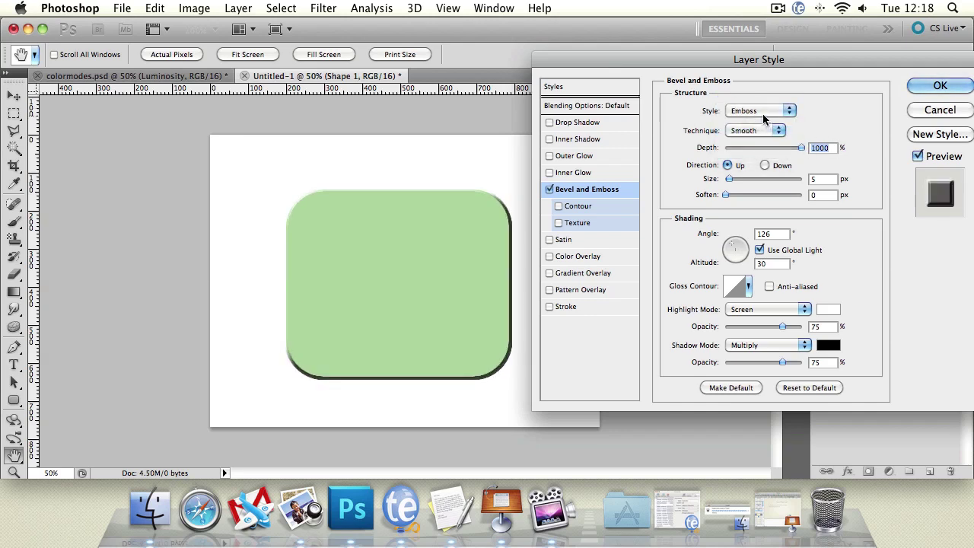
click(763, 111)
click(764, 130)
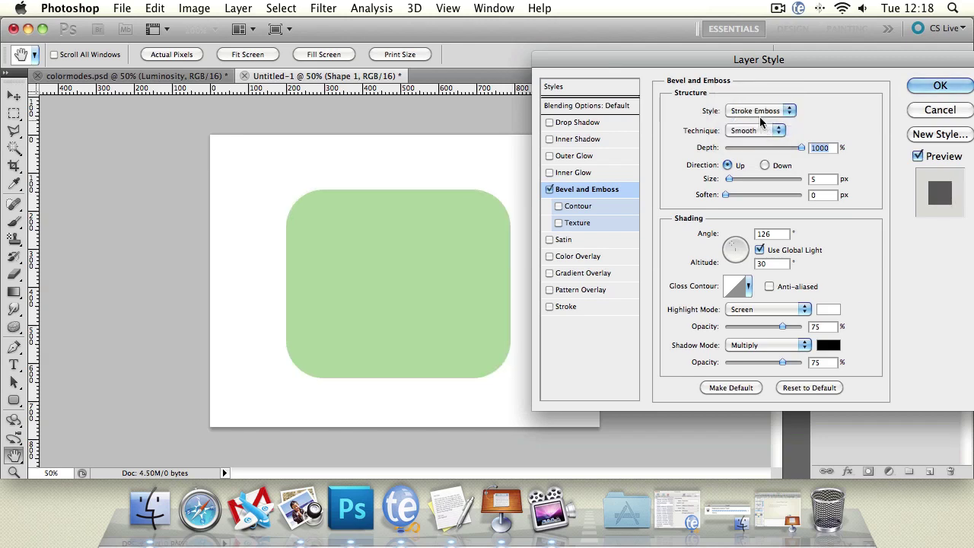
click(761, 113)
click(759, 70)
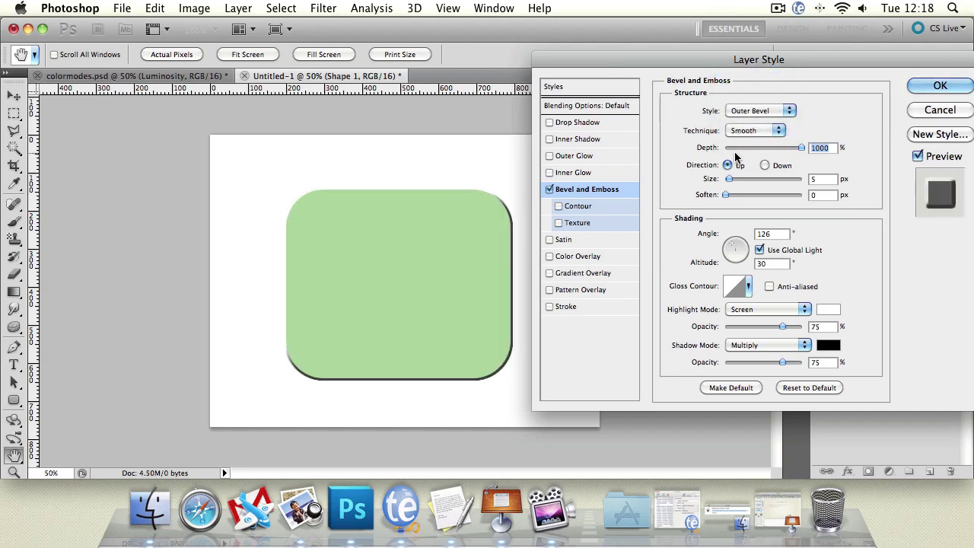
Set the bevel to Chisel Hard with a 32 px size, and try the Down direction before returning to Up
click(748, 130)
click(753, 142)
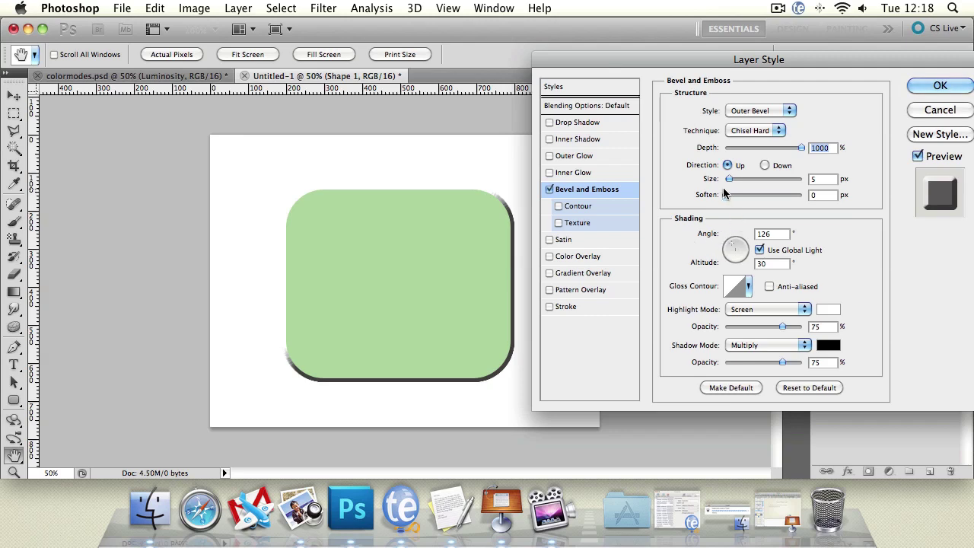
drag(729, 179, 719, 203)
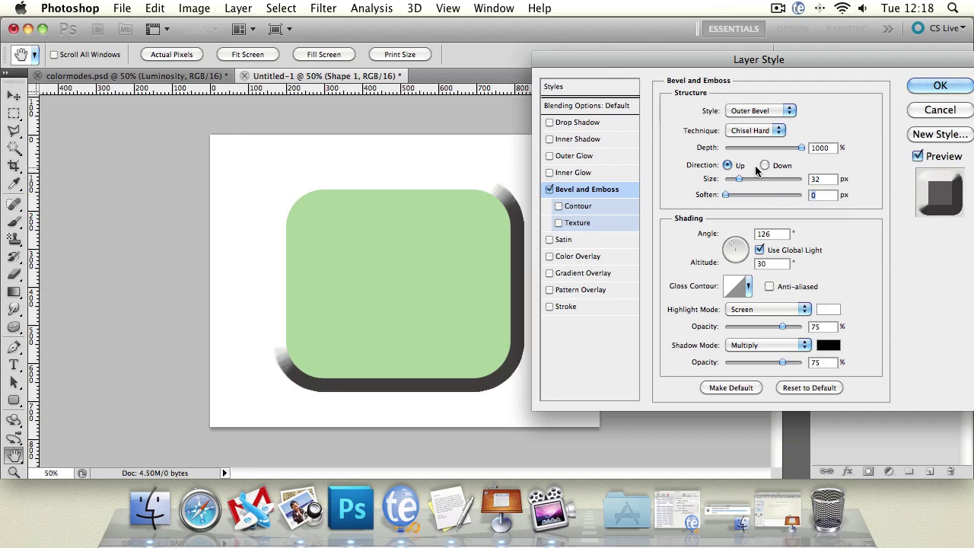
click(764, 165)
click(729, 166)
Set the bevel's technique to Smooth and size to 46 px, with shading at 112° angle and 64° altitude without global light
click(757, 131)
click(751, 121)
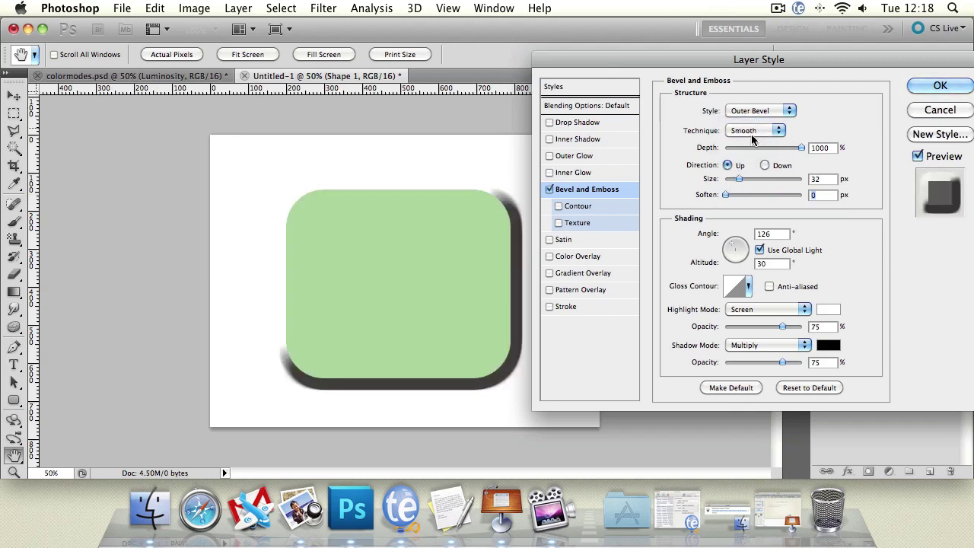
drag(744, 178, 742, 181)
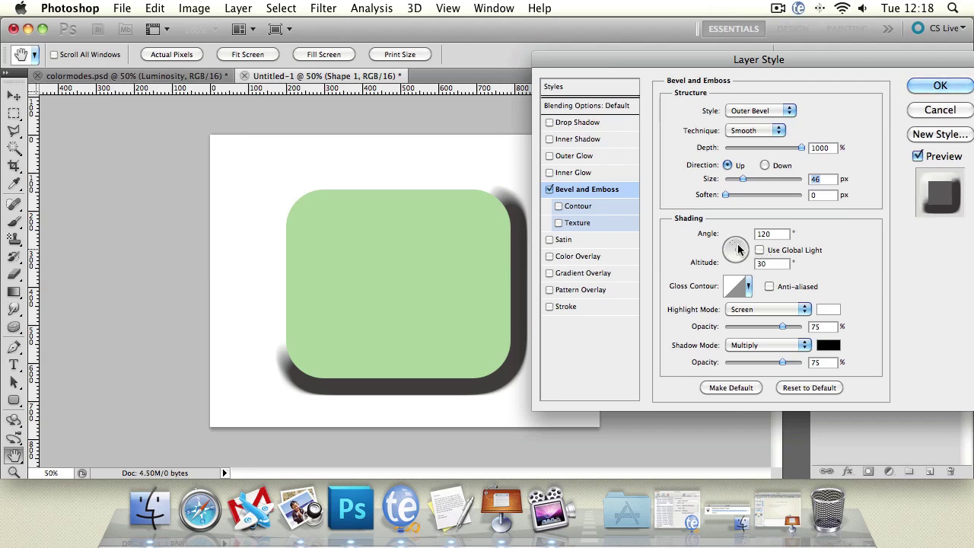
mouse_move(739, 249)
mouse_down()
mouse_move(737, 240)
mouse_move(735, 250)
mouse_up()
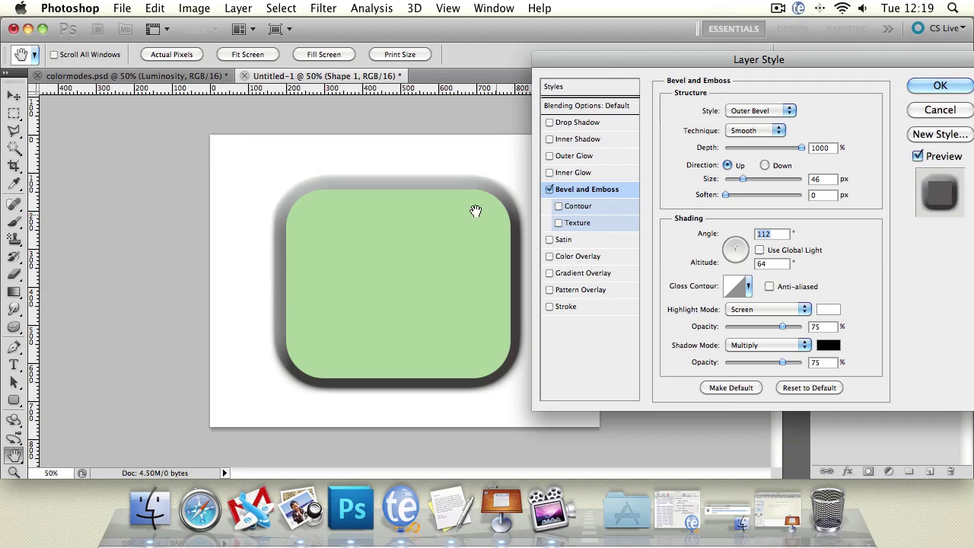
Set the bevel's gloss contour to the double-peaked preset in the second row and try anti-aliasing on it
click(750, 287)
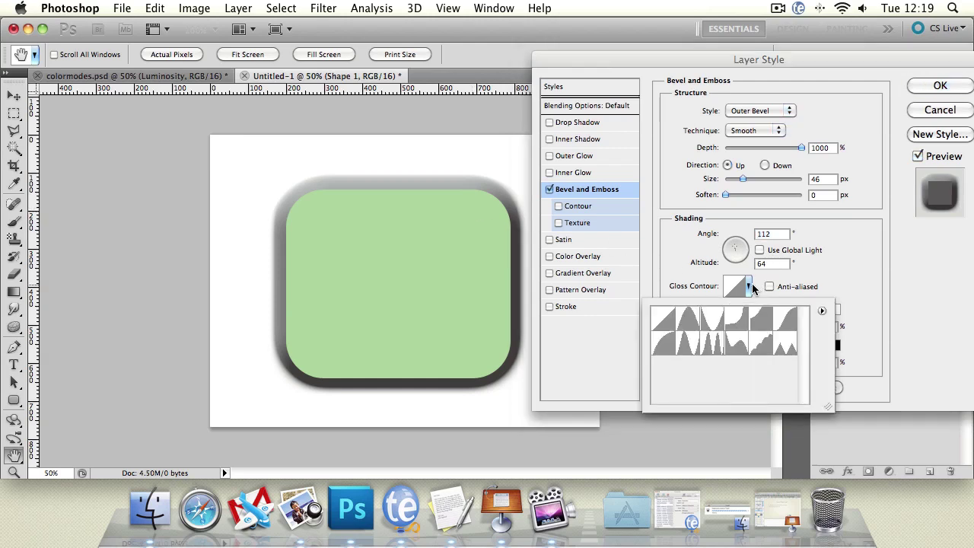
click(667, 346)
click(708, 346)
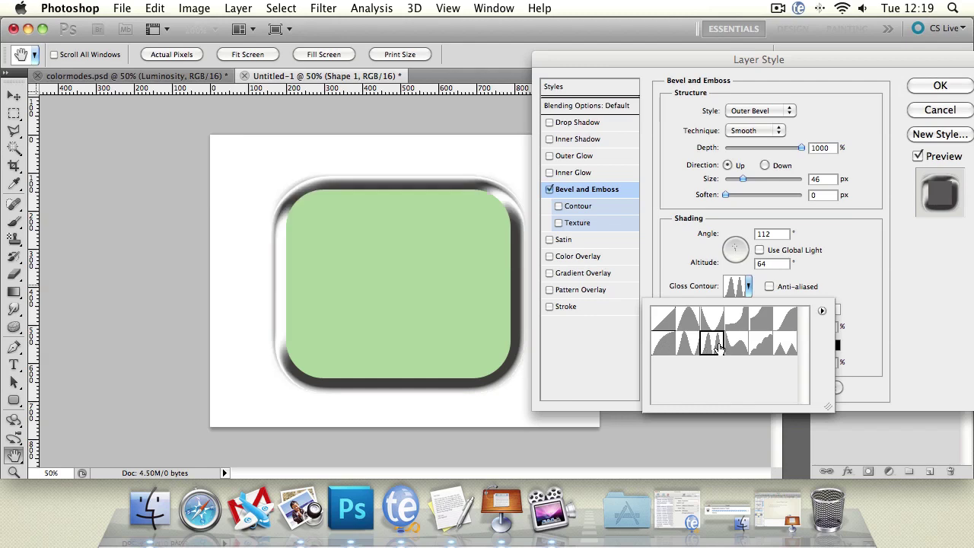
click(862, 275)
click(770, 286)
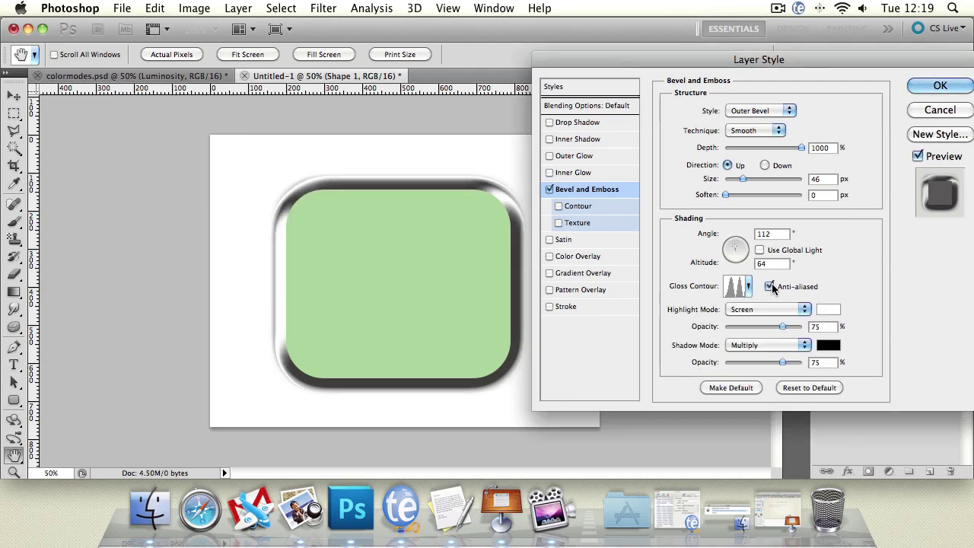
click(768, 308)
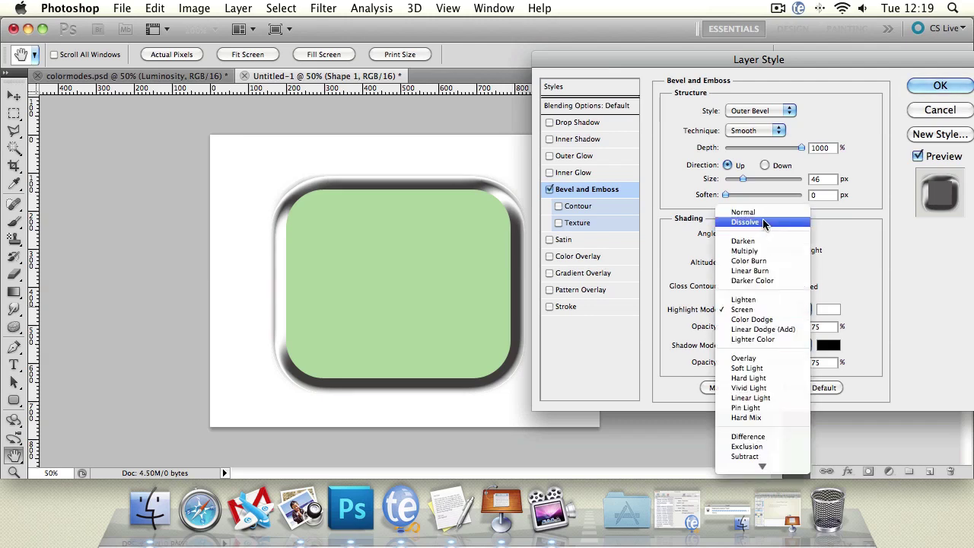
click(850, 225)
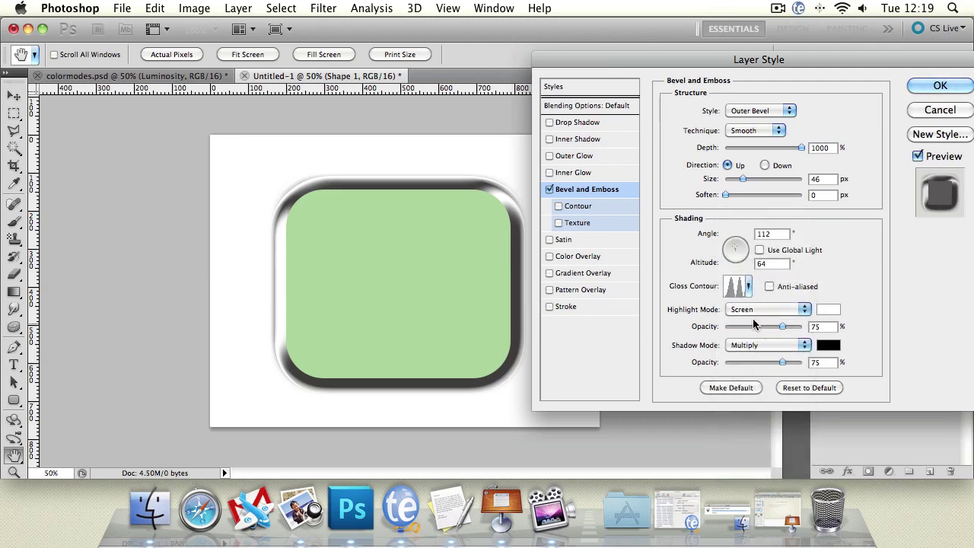
click(753, 314)
click(880, 280)
Change the bevel's highlight color to a pale pink
click(829, 311)
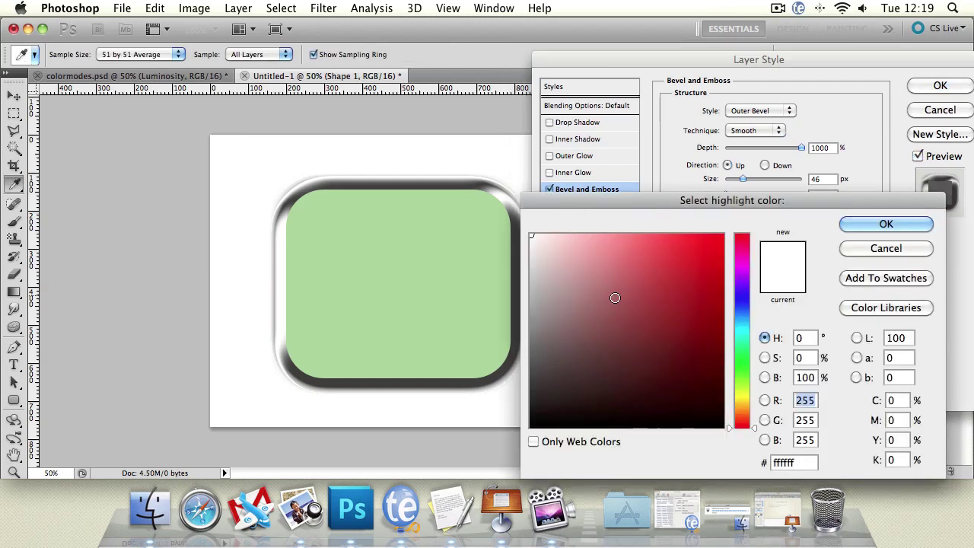
click(698, 244)
drag(660, 258, 548, 236)
click(883, 224)
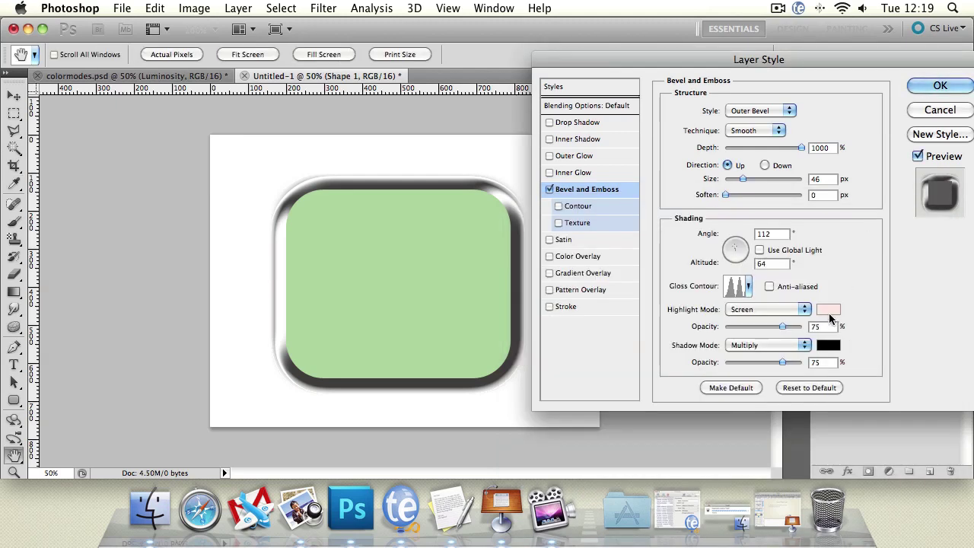
Set the bevel's highlight mode to Normal and its highlight color to a muted brownish orange
click(782, 312)
click(740, 214)
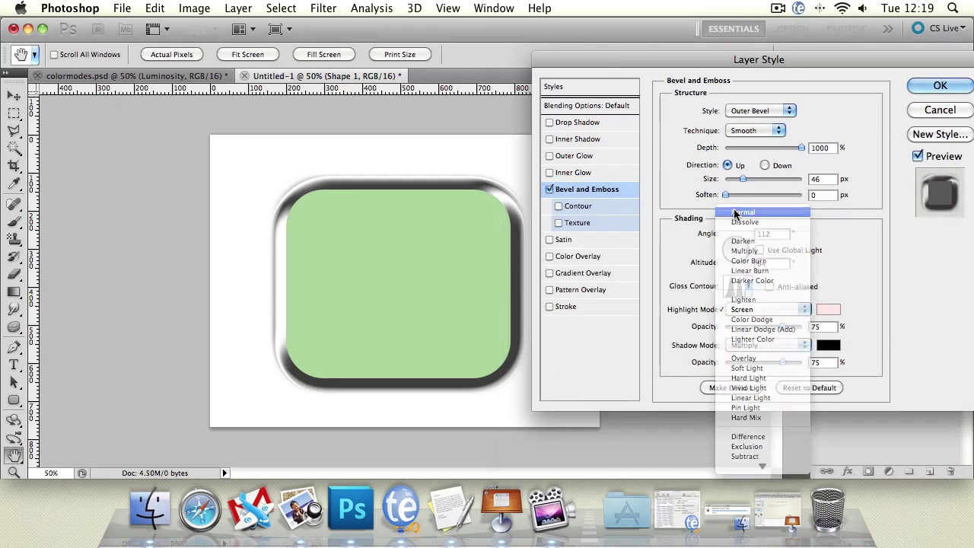
click(835, 315)
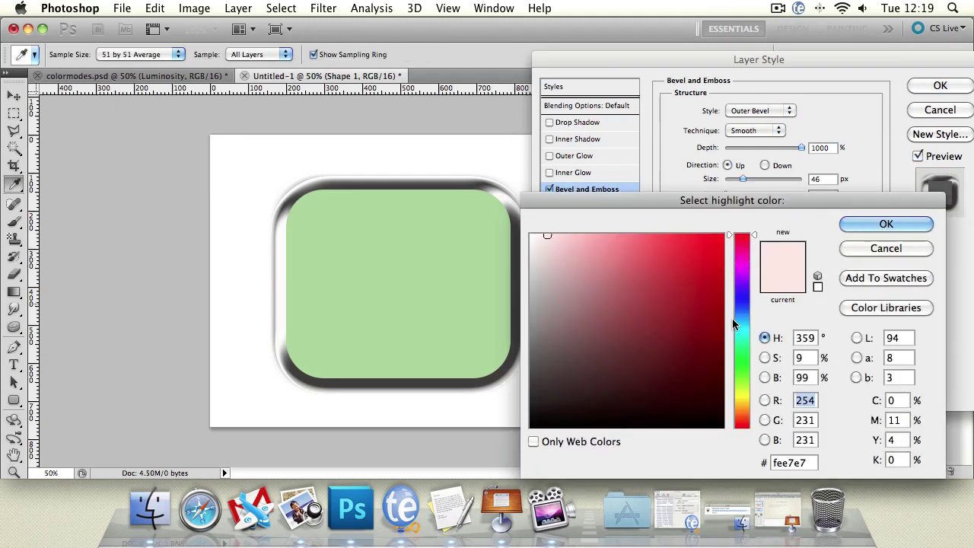
drag(735, 319, 739, 393)
drag(547, 301, 704, 234)
click(741, 416)
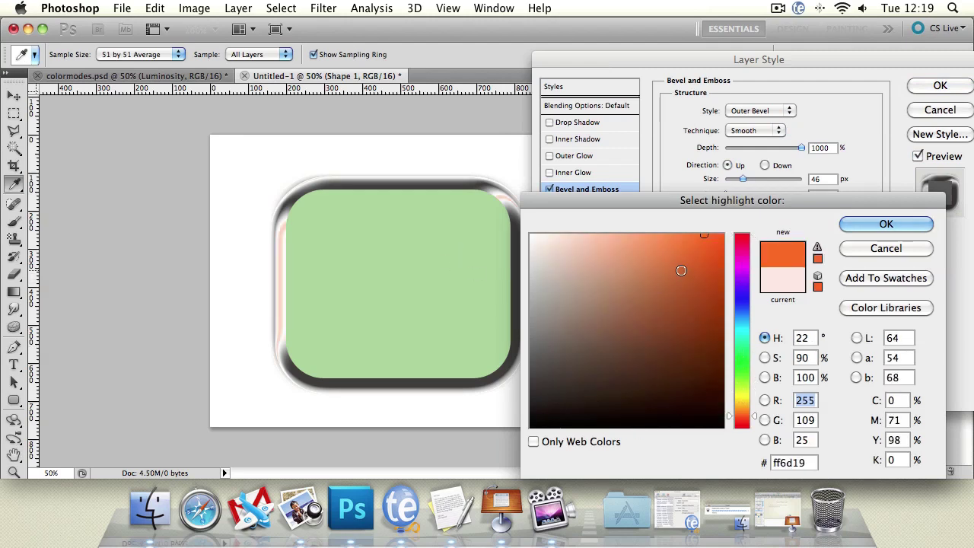
drag(681, 270, 654, 287)
click(886, 223)
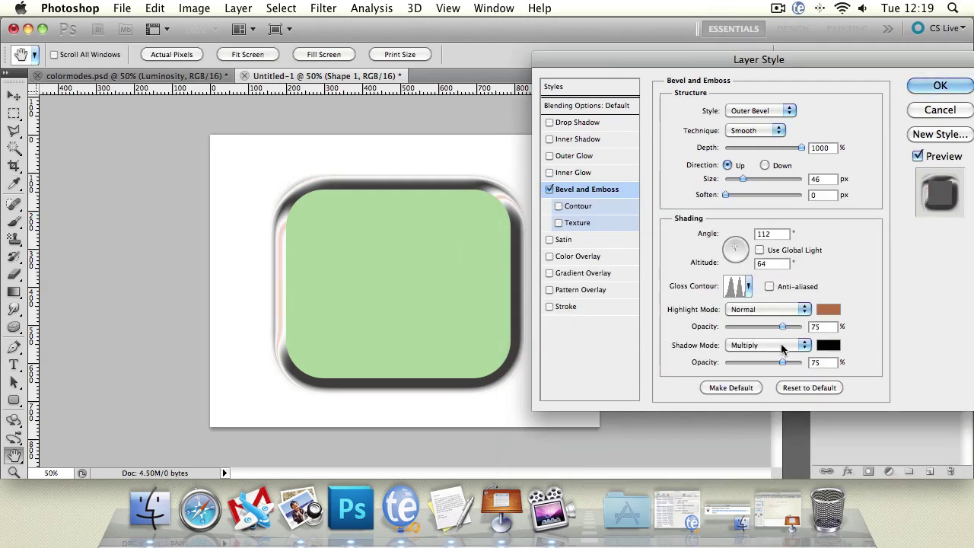
Change the bevel's shadow color to dark teal and set its shadow mode to Normal
click(832, 347)
click(668, 358)
drag(668, 359, 680, 381)
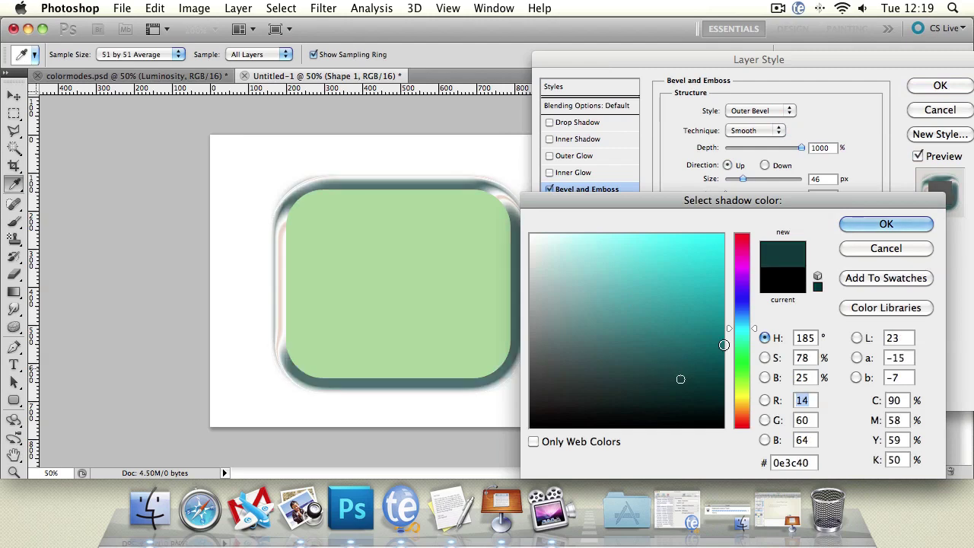
click(877, 225)
click(744, 345)
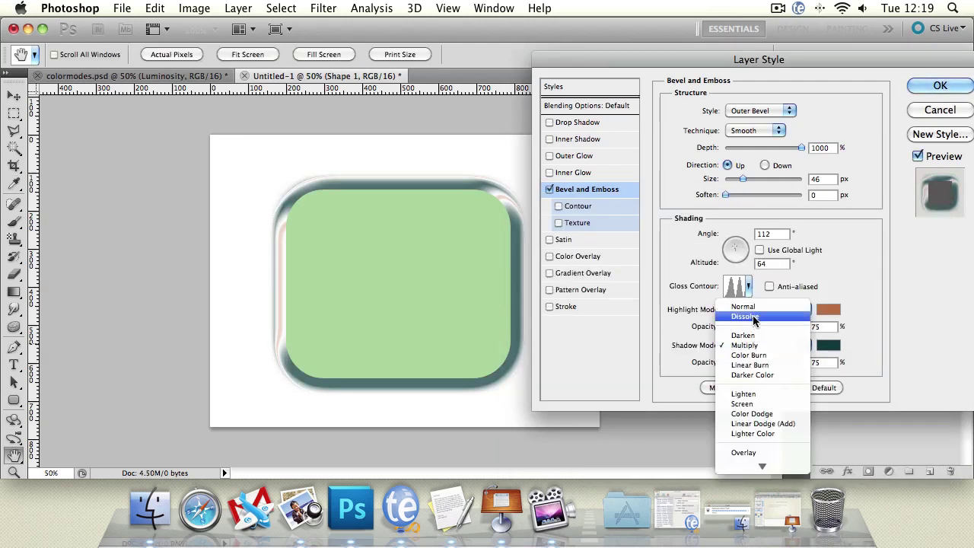
click(751, 308)
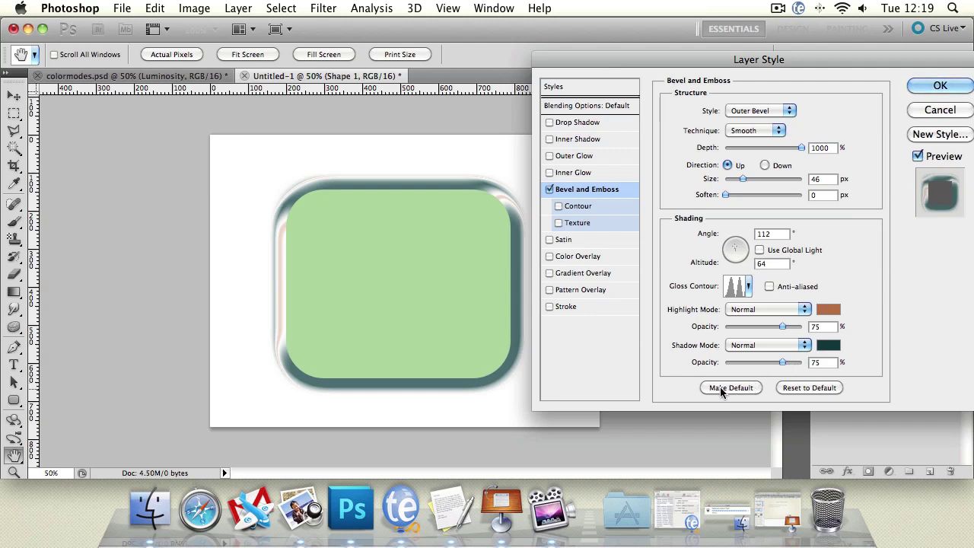
Try a custom upward-bowed curve for the bevel's Contour, discard it and turn Contour back off
drag(665, 52, 577, 43)
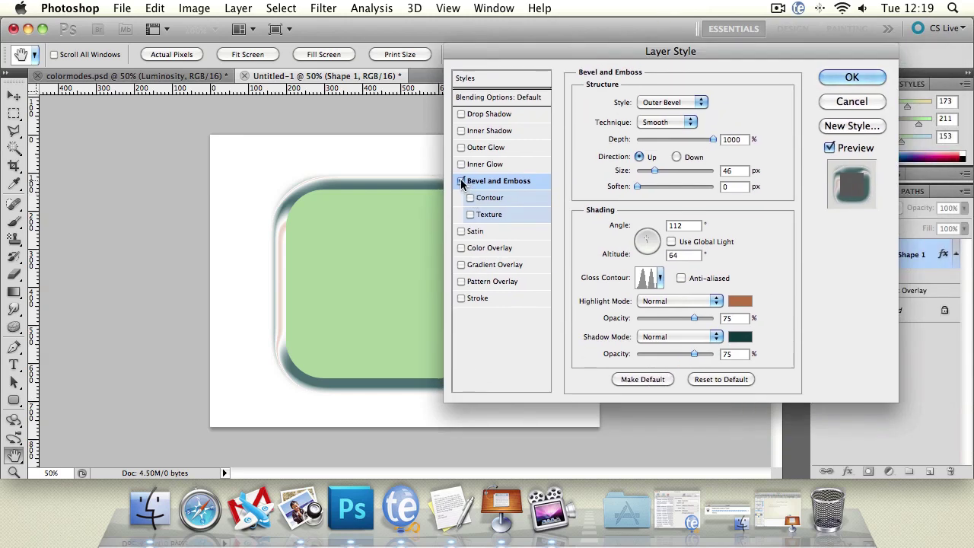
click(469, 198)
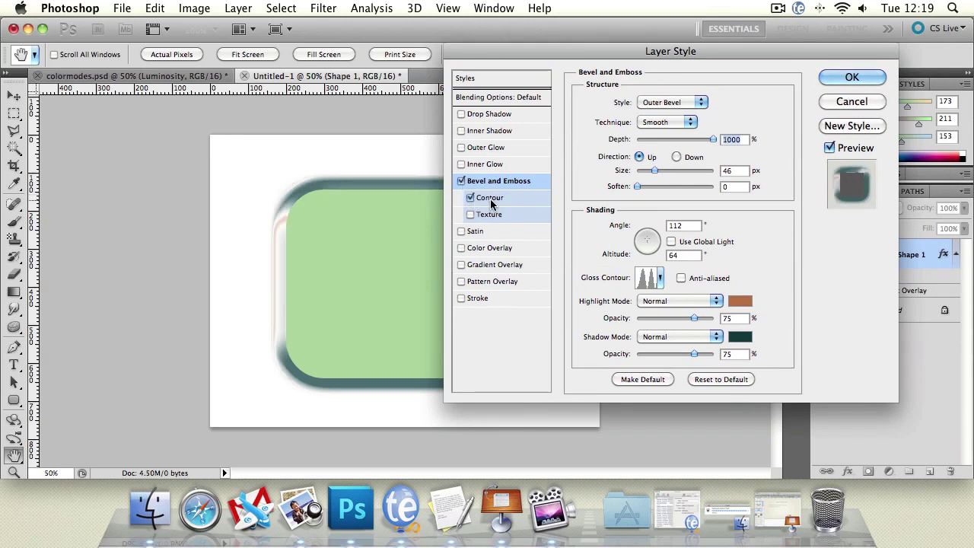
click(638, 105)
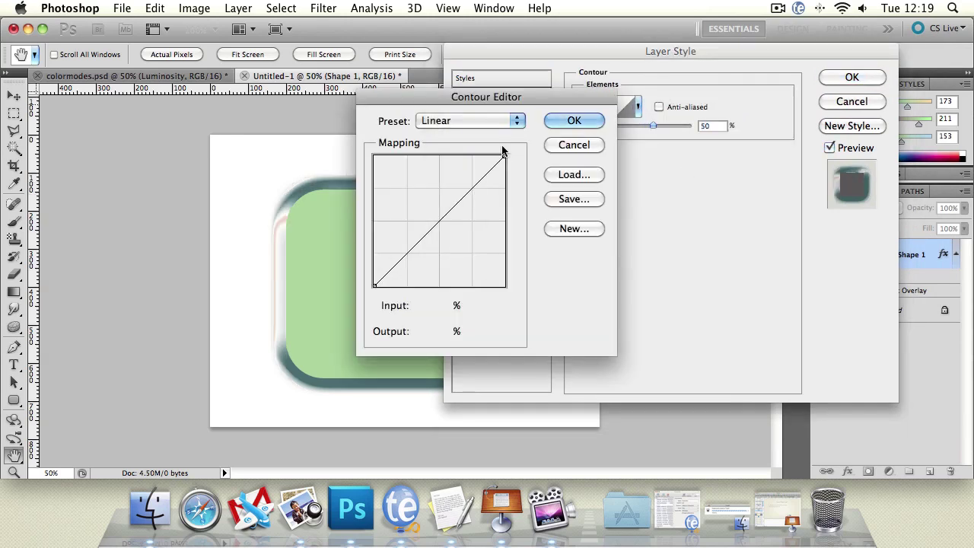
mouse_move(412, 249)
mouse_down()
mouse_move(412, 203)
mouse_move(413, 249)
mouse_up()
click(428, 248)
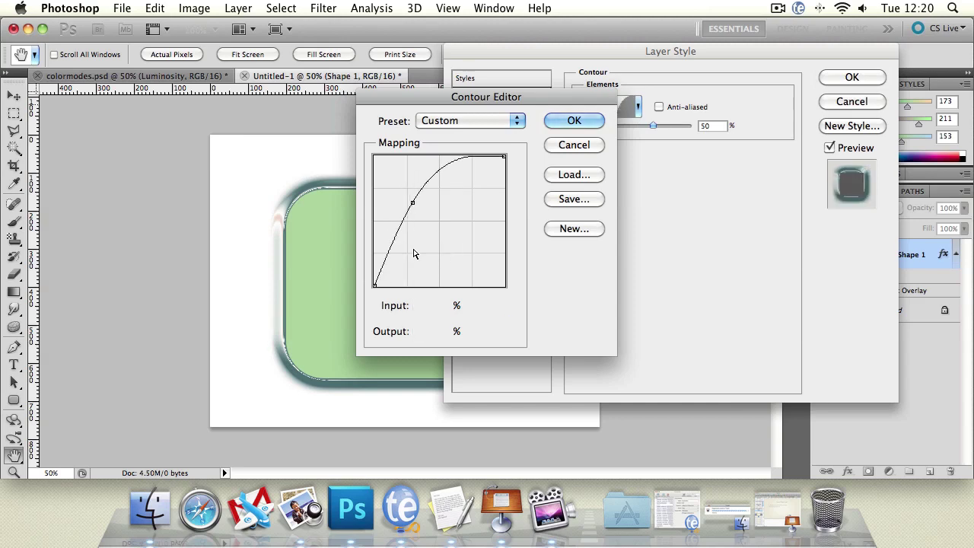
click(574, 144)
click(470, 197)
Add a Texture to the bevel with the last dark damask pattern at 626% scale and -418% depth
click(470, 214)
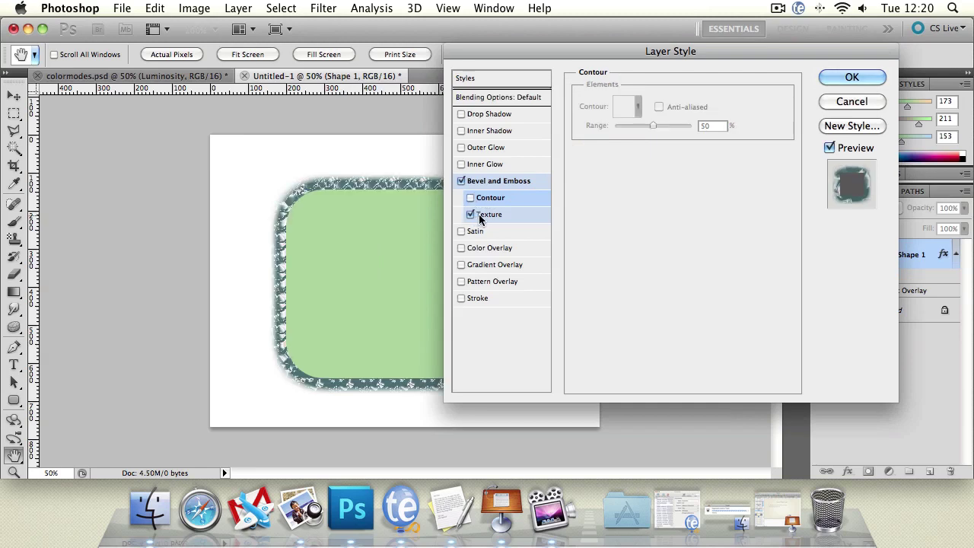
click(490, 214)
click(659, 118)
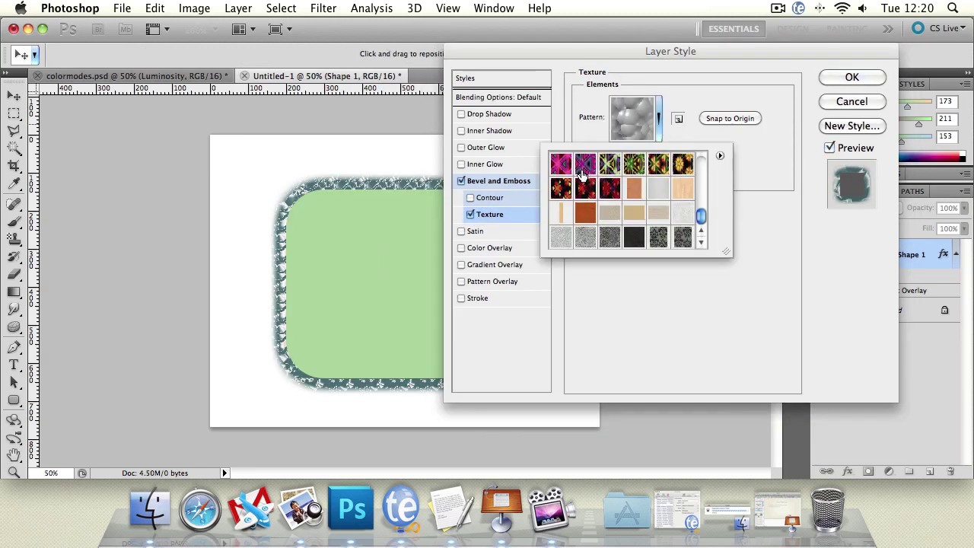
click(683, 238)
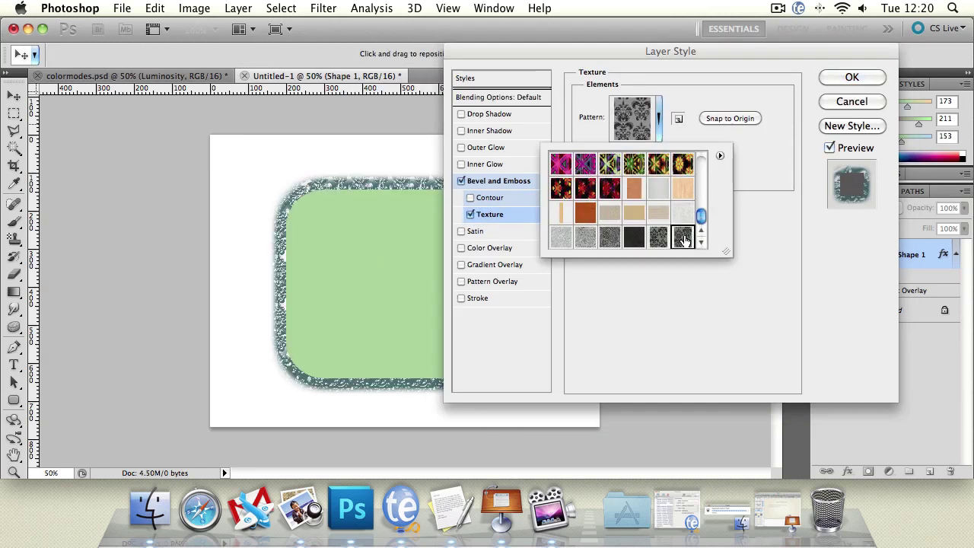
click(765, 252)
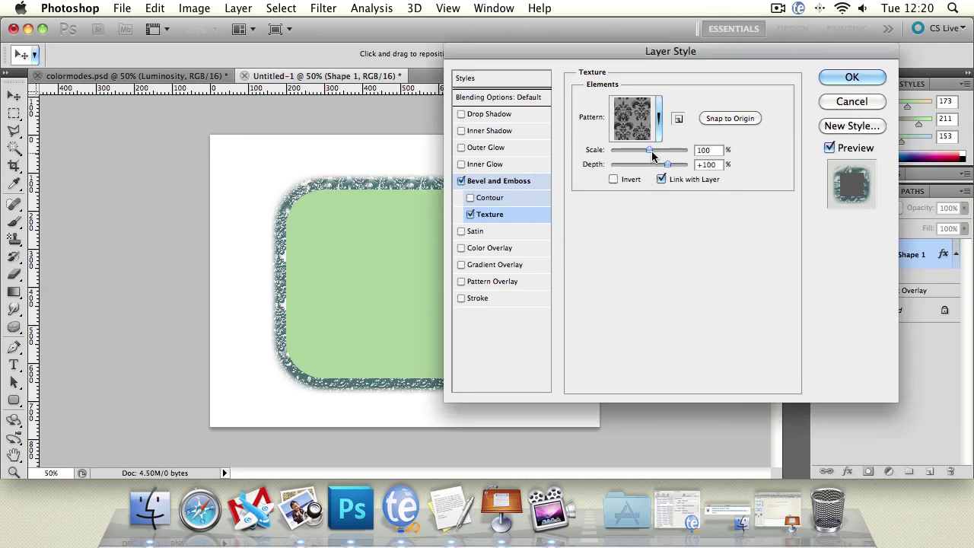
drag(648, 149, 623, 168)
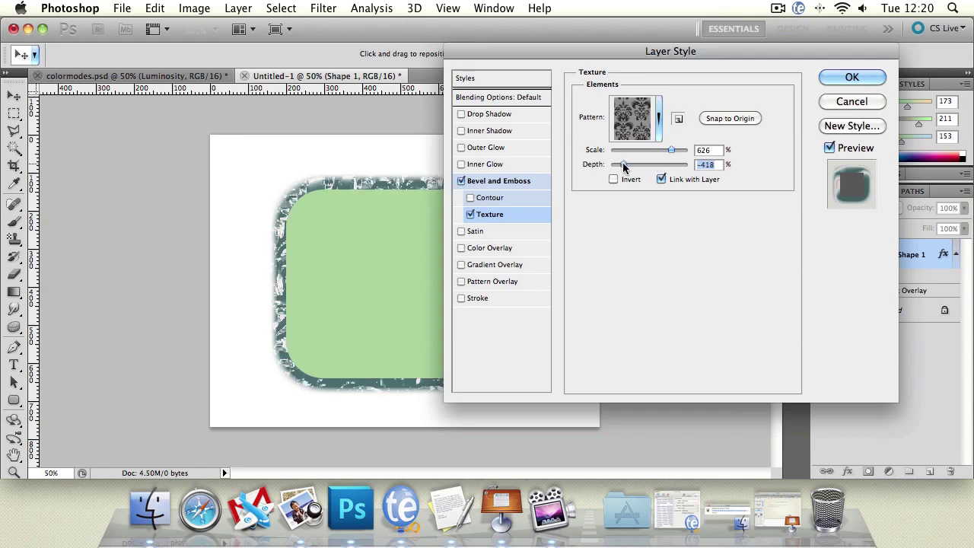
Replace the bevel with a Satin effect in Normal mode at 8% opacity and 49 px distance
click(460, 180)
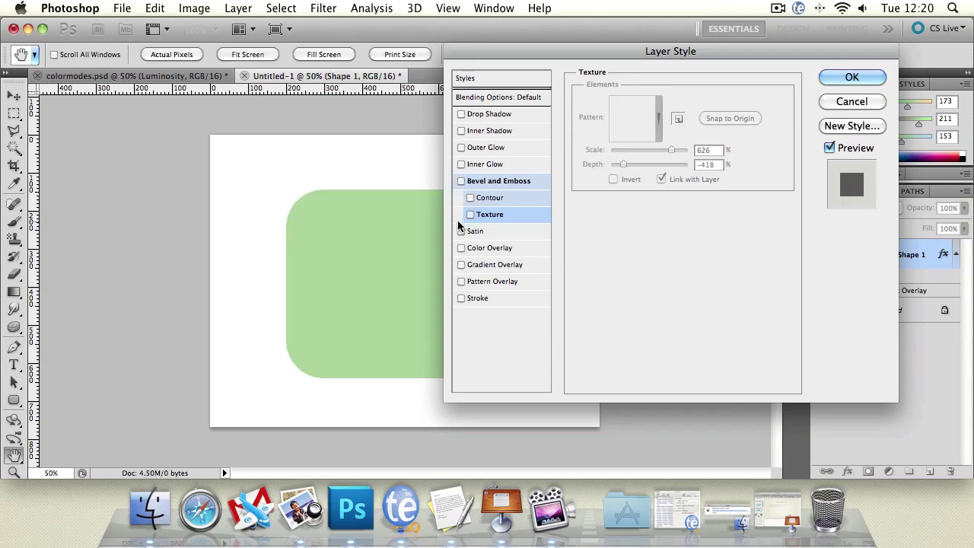
click(461, 232)
click(475, 232)
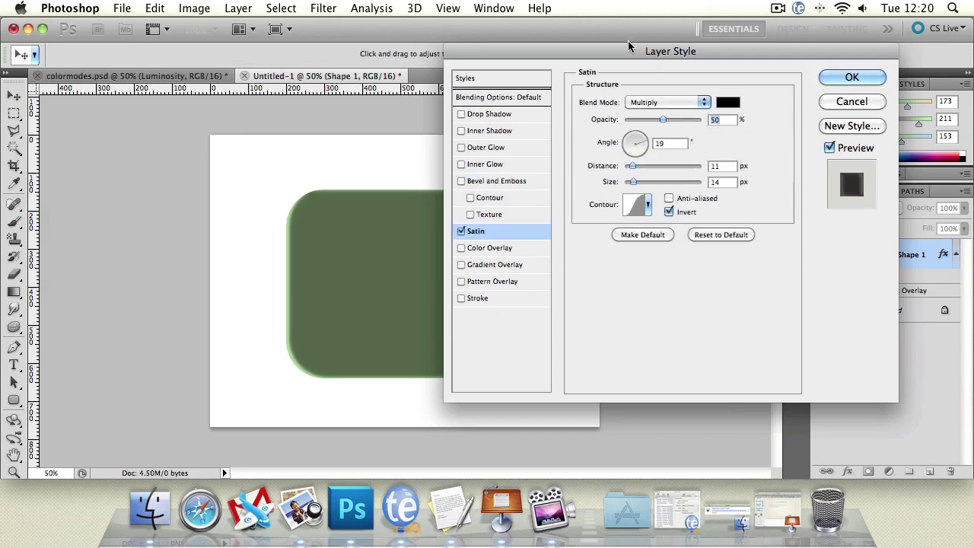
drag(628, 50, 699, 83)
drag(705, 199, 735, 209)
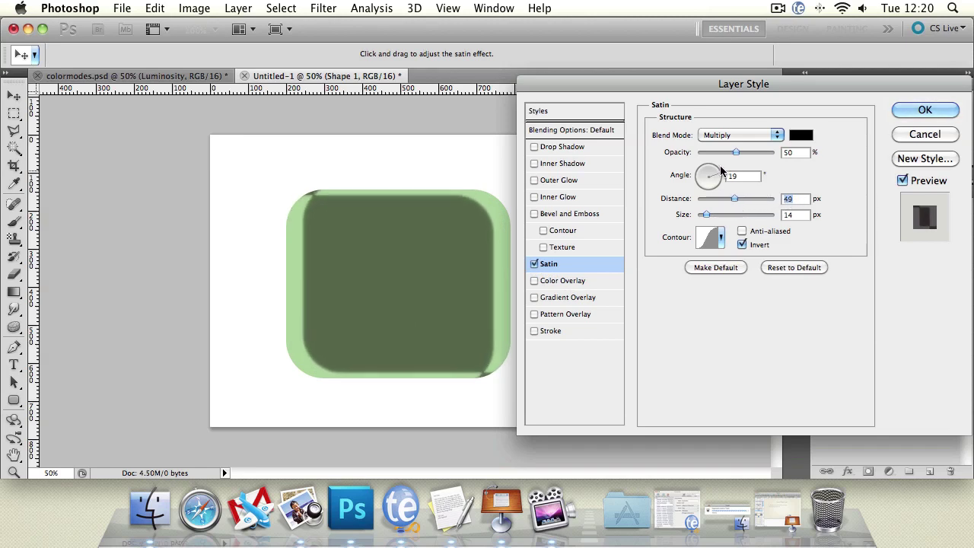
click(733, 137)
click(730, 96)
drag(729, 153, 704, 158)
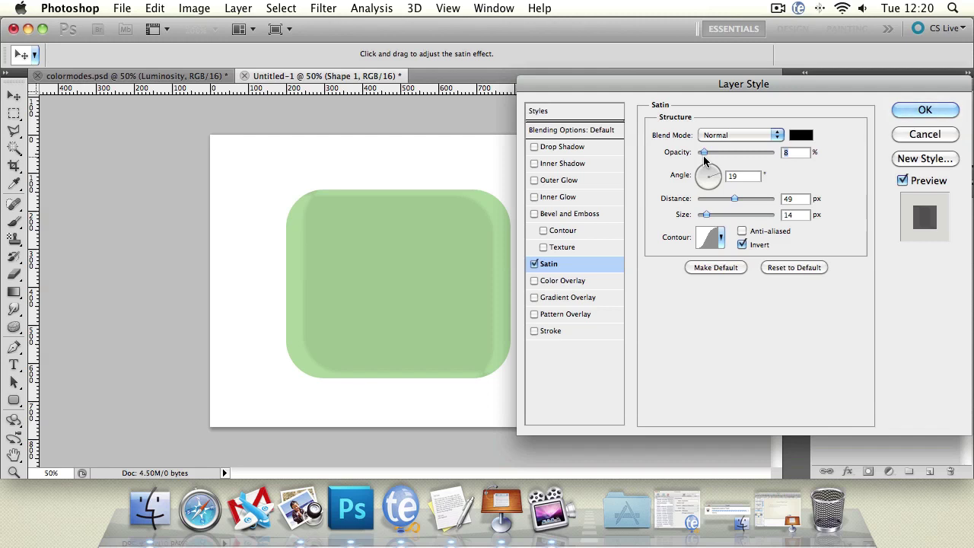
Replace the Satin effect with a Color Overlay and change the overlay color to blue
click(534, 264)
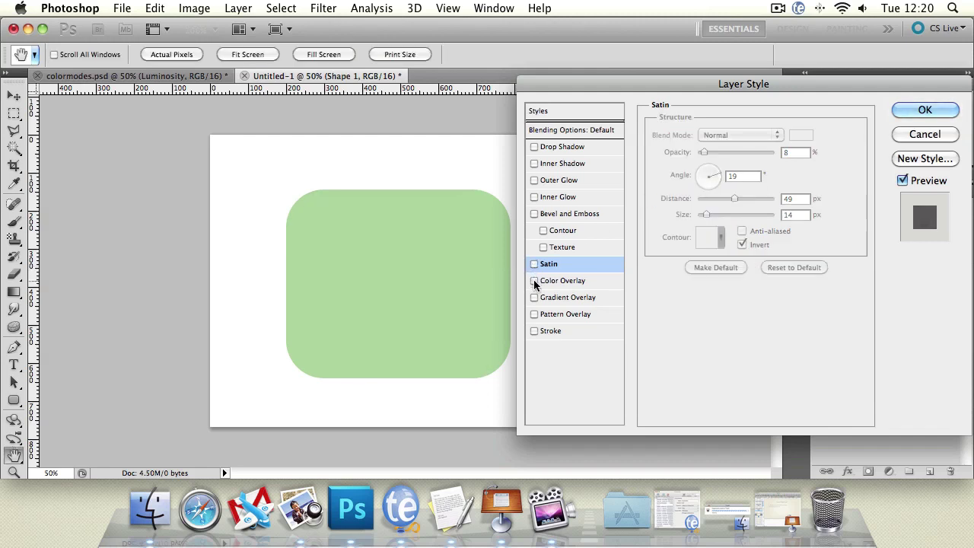
click(535, 280)
click(559, 282)
click(796, 135)
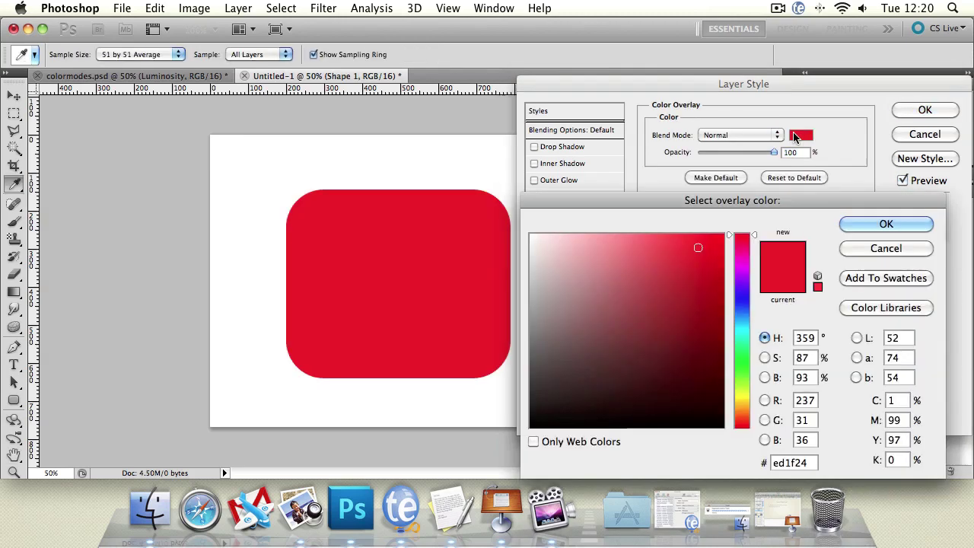
click(747, 313)
click(885, 226)
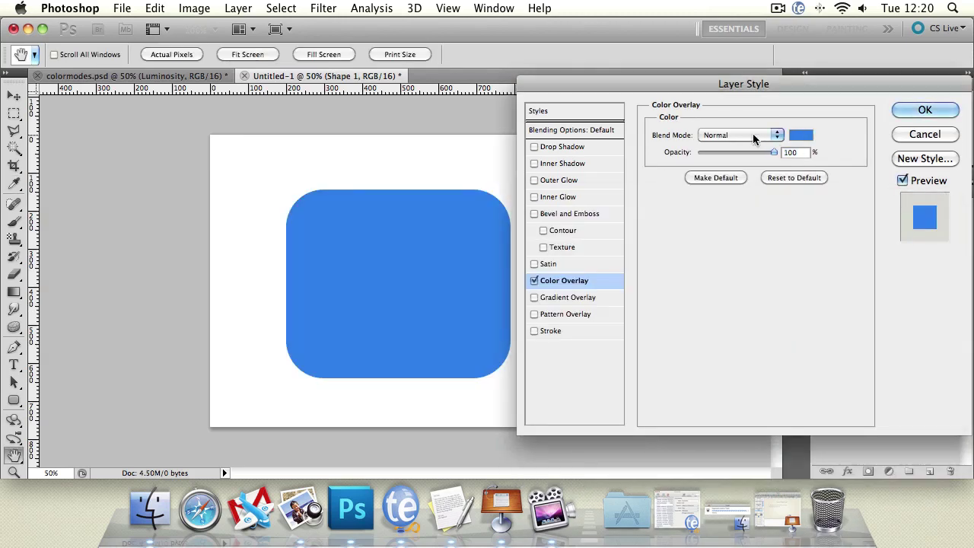
Look through the color overlay's blend modes and try a lower opacity before returning to 100%
click(743, 135)
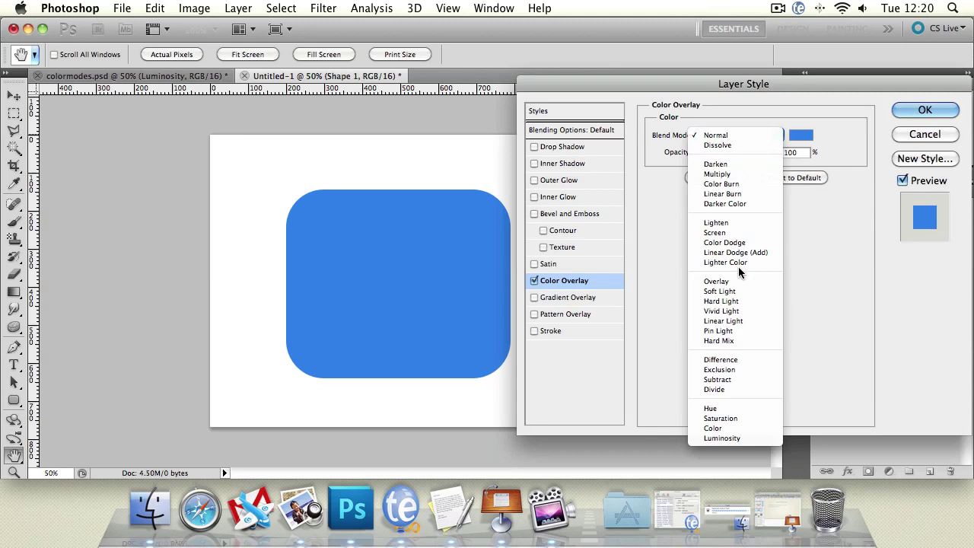
click(827, 294)
drag(772, 152, 831, 151)
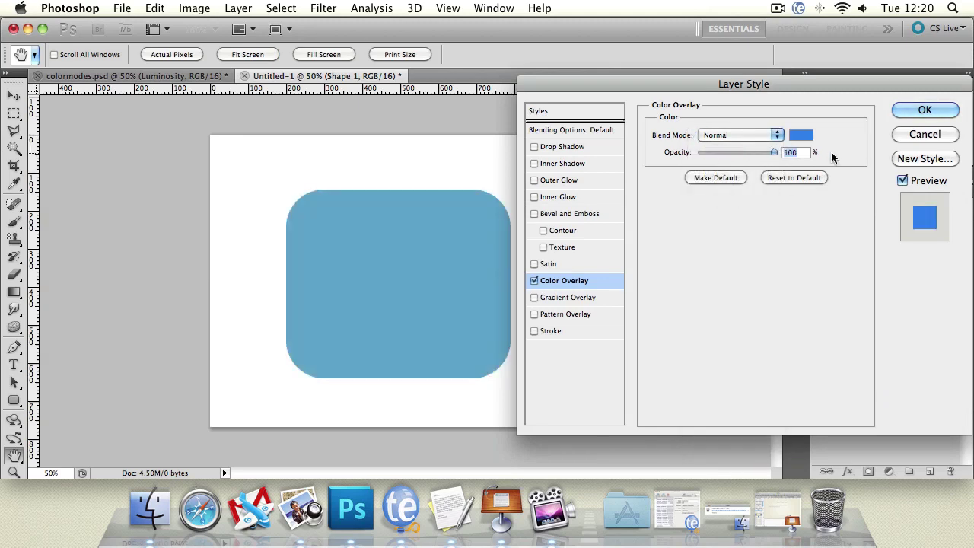
Replace the Color Overlay with a Gradient Overlay, trying the Lighten blend mode before setting it to Overlay
click(535, 282)
click(543, 298)
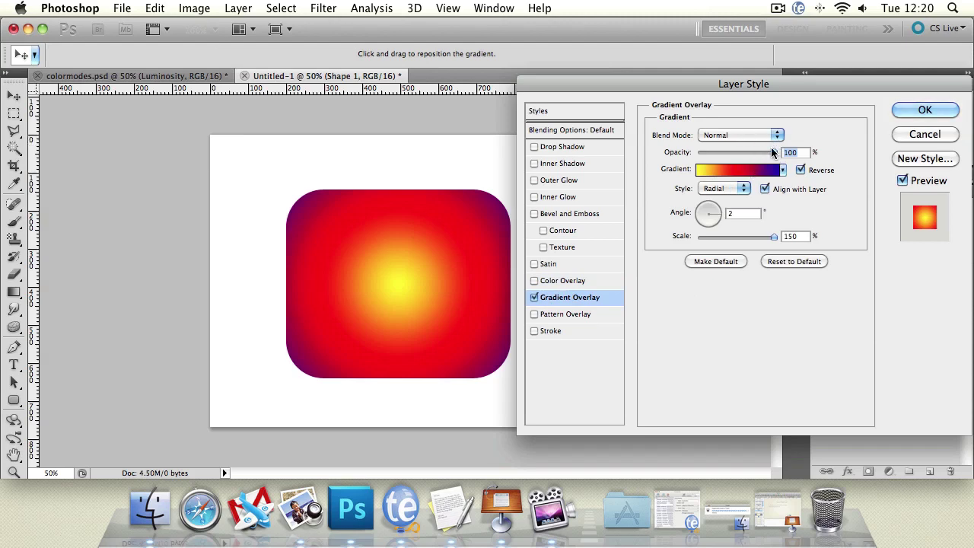
click(757, 137)
click(742, 220)
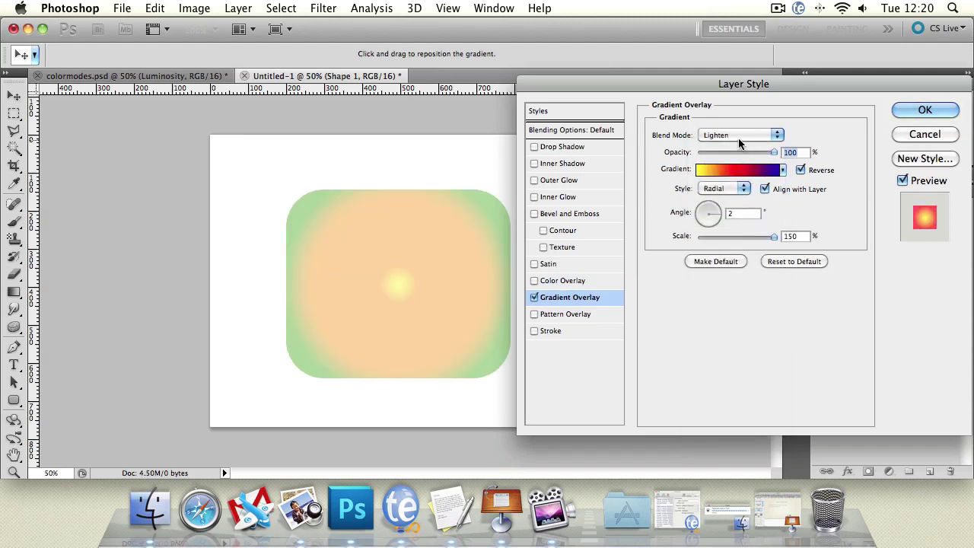
click(738, 137)
click(732, 196)
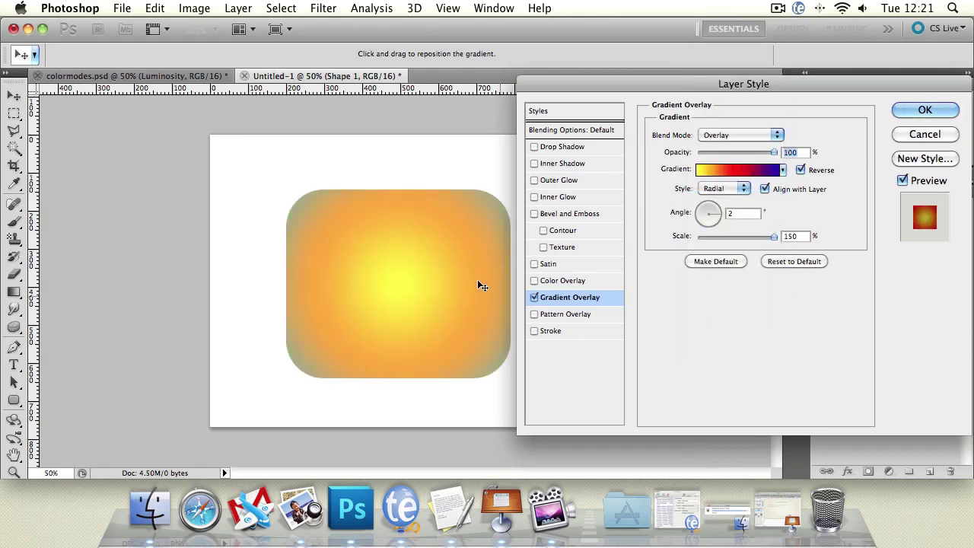
Choose a brown, olive and gold preset for the gradient overlay
click(783, 169)
scroll(811, 212, down, 5)
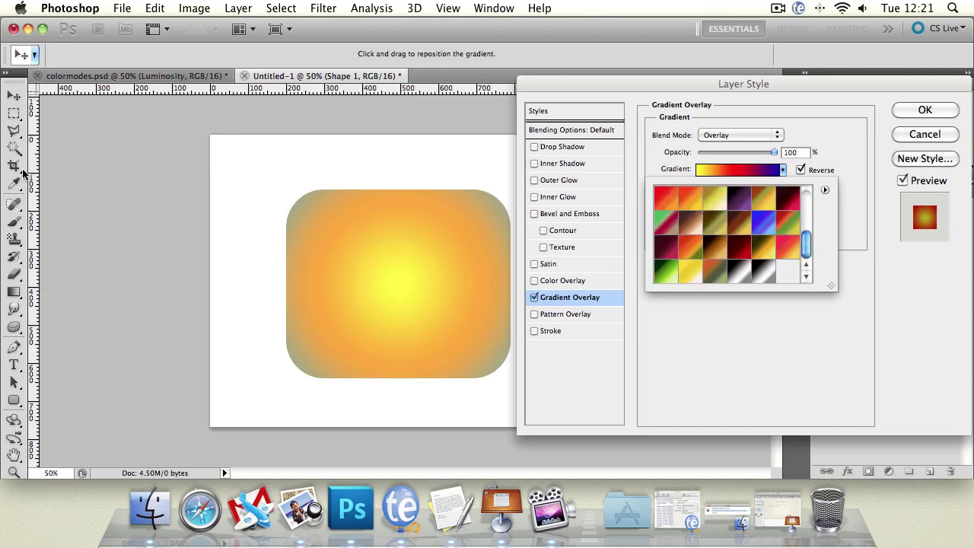
click(825, 191)
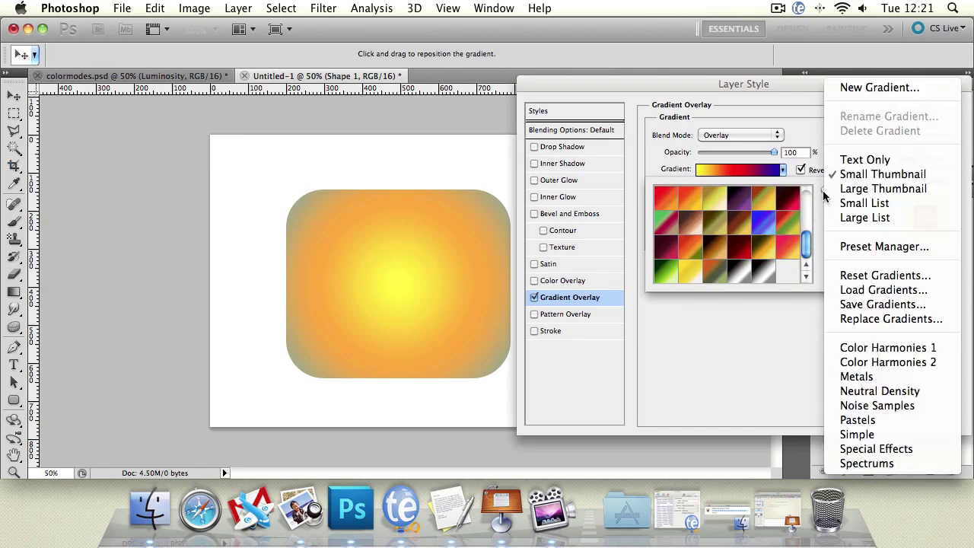
click(714, 247)
double_click(706, 216)
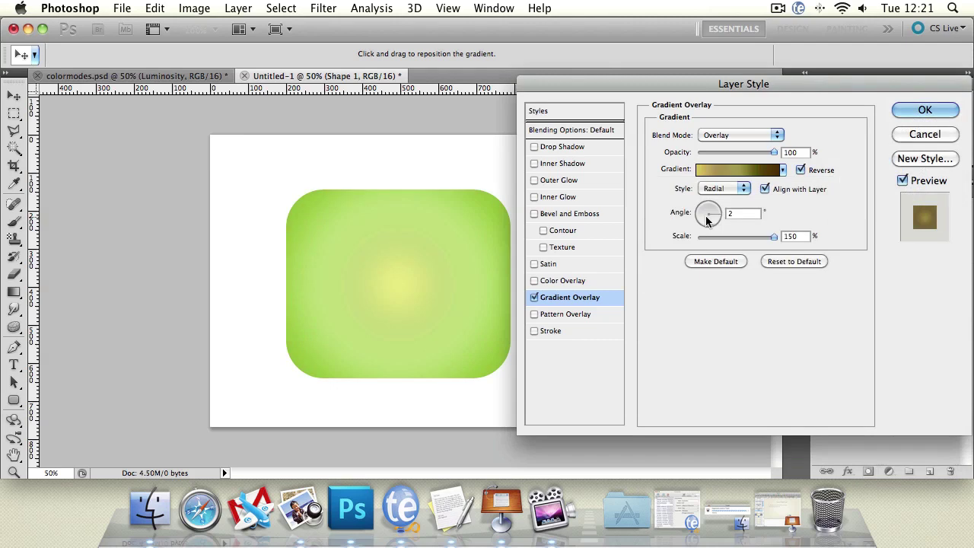
Try shifting the gradient's inner color stops, with the tan one at 72%, and discard the edits
click(744, 171)
click(498, 305)
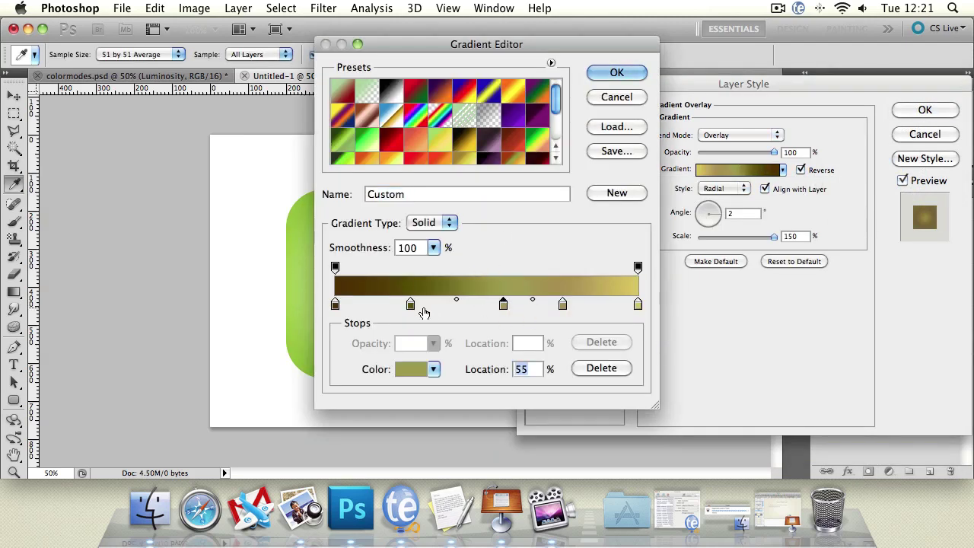
drag(411, 304, 423, 304)
drag(563, 305, 554, 305)
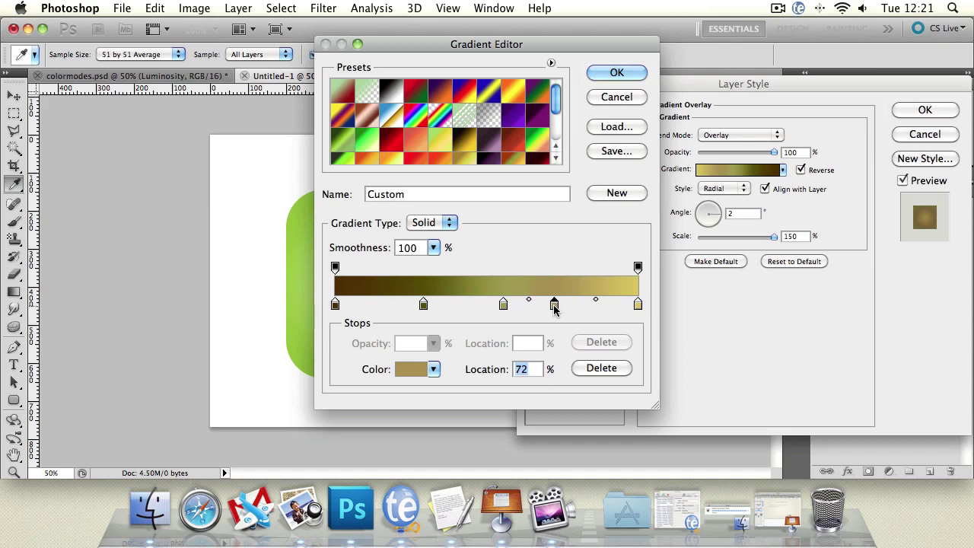
click(617, 97)
Replace the Gradient Overlay with a Pattern Overlay using the dark damask pattern at 47% scale, snapped to the origin
click(535, 297)
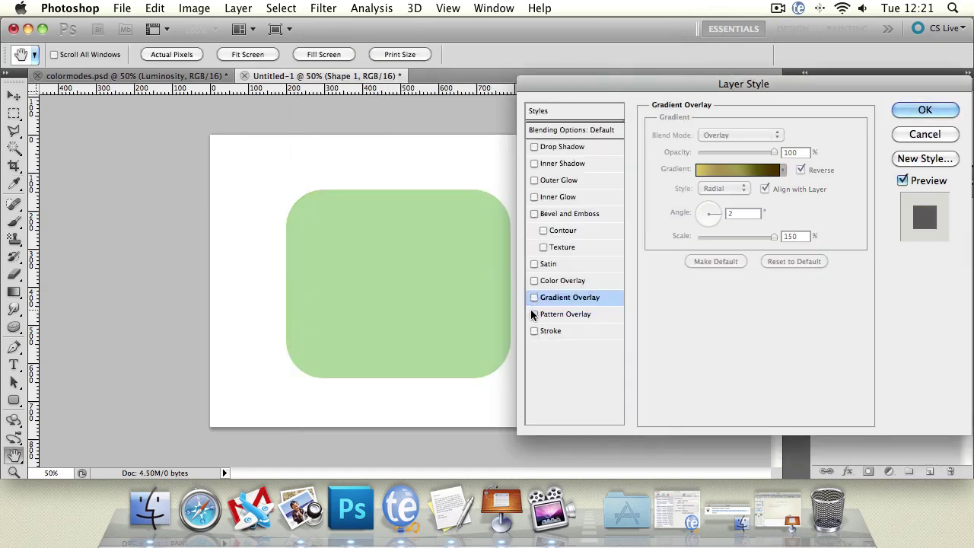
click(534, 314)
click(567, 314)
click(746, 186)
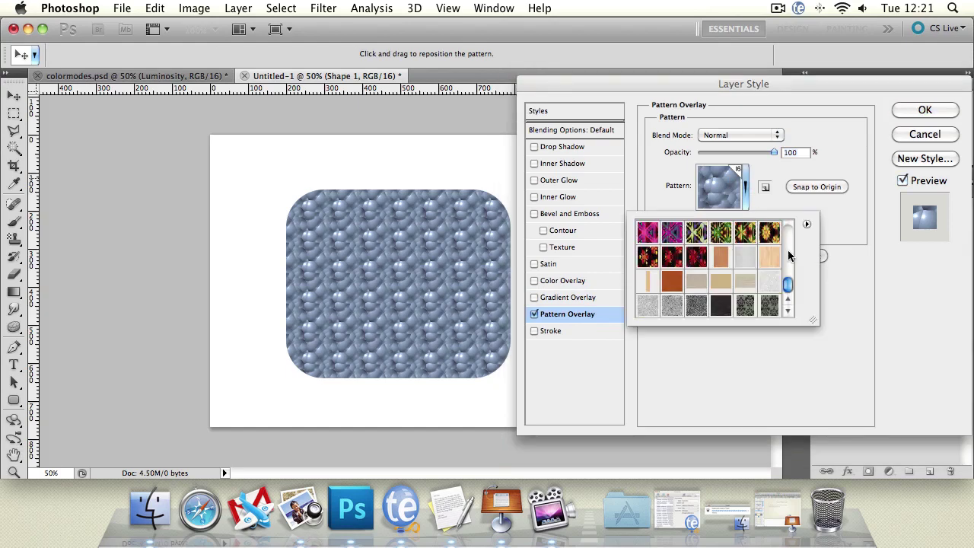
click(769, 305)
click(896, 337)
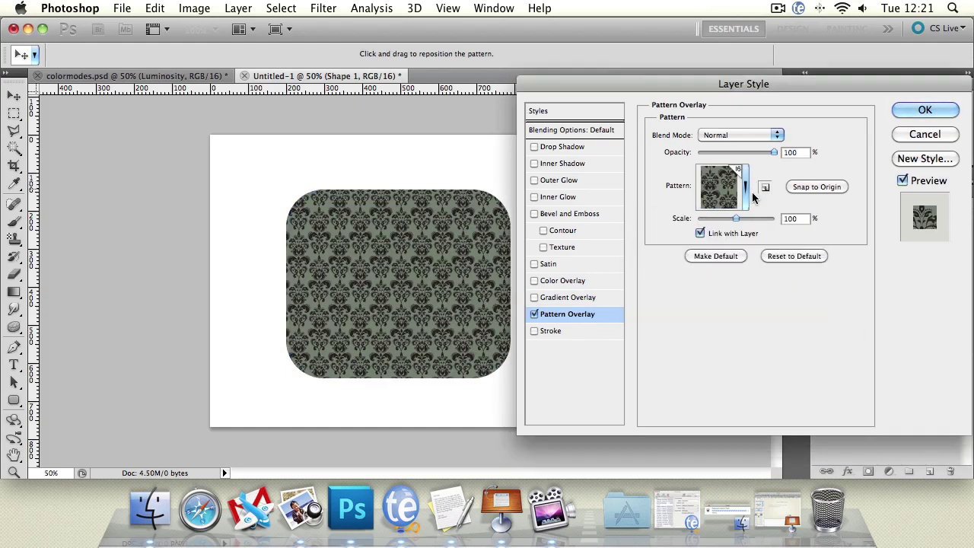
drag(736, 217, 715, 219)
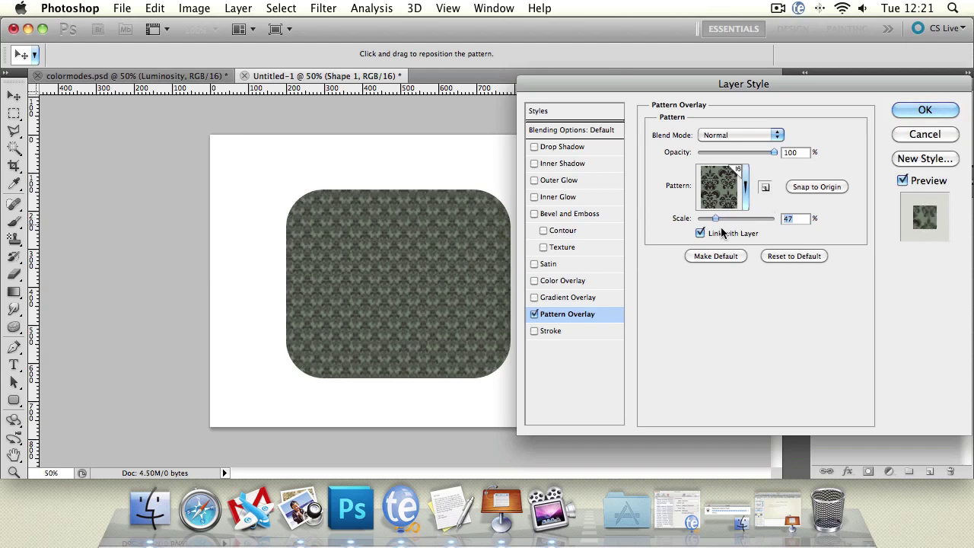
click(822, 187)
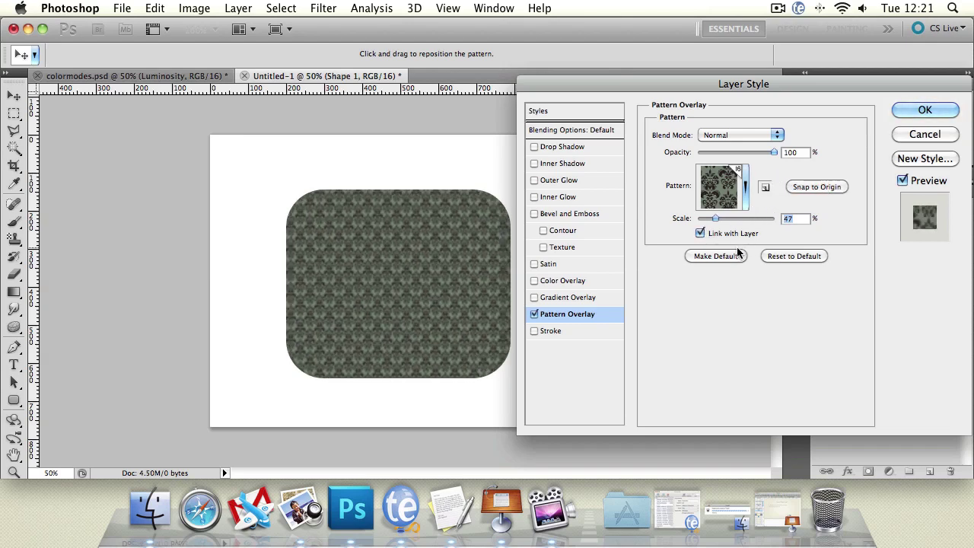
Replace the Pattern Overlay with a 27 px Stroke, trying the Inside position before returning to Outside
click(535, 313)
click(534, 330)
click(549, 330)
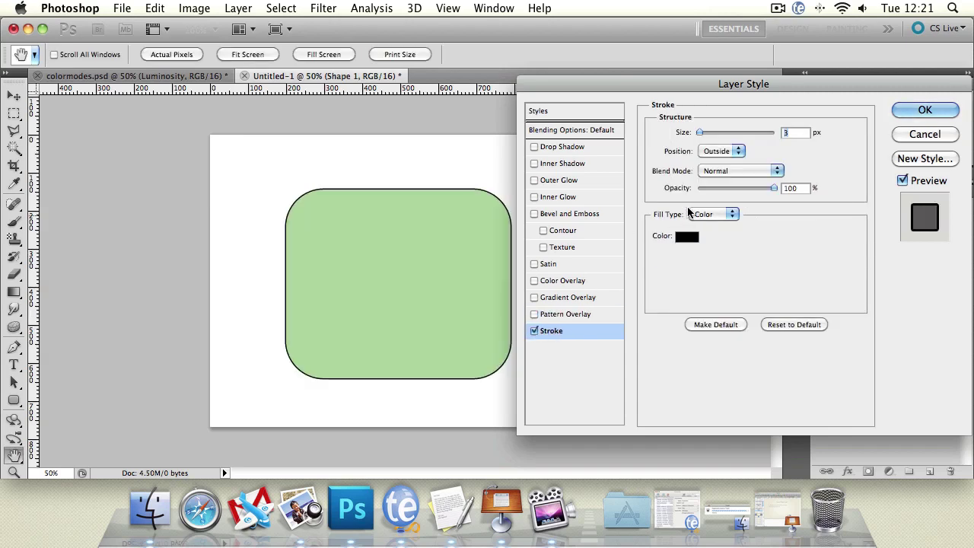
drag(699, 133, 711, 135)
click(719, 151)
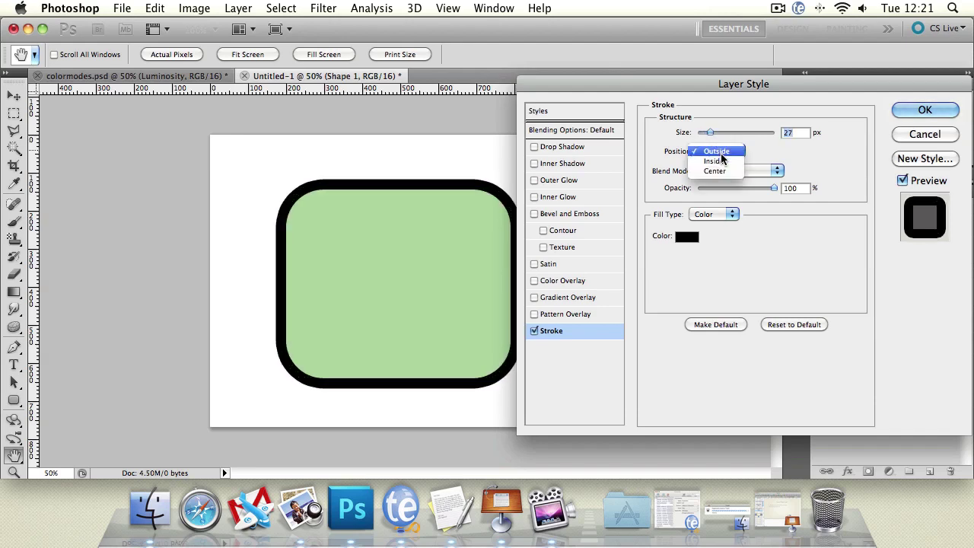
click(721, 160)
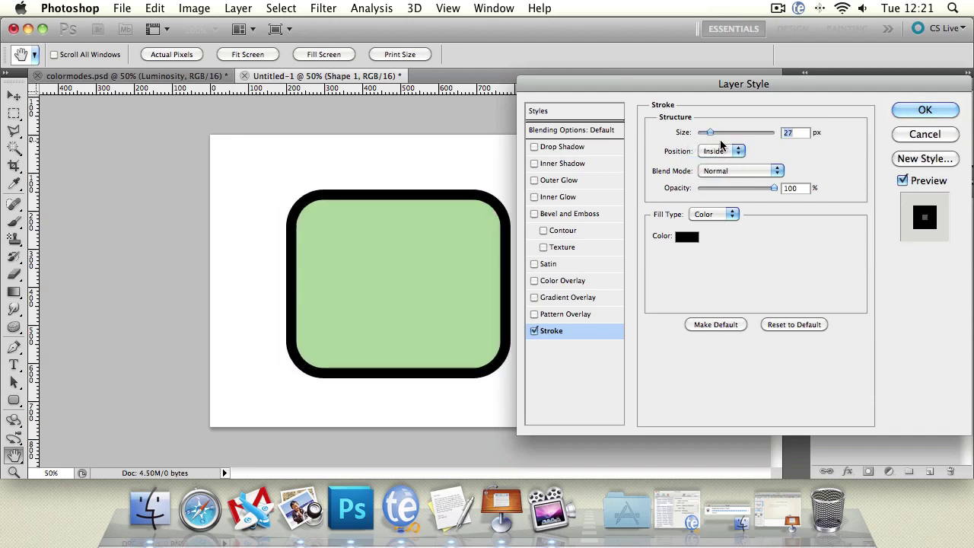
click(723, 151)
click(721, 141)
Give the stroke a gradient fill with a blue and violet preset
click(729, 217)
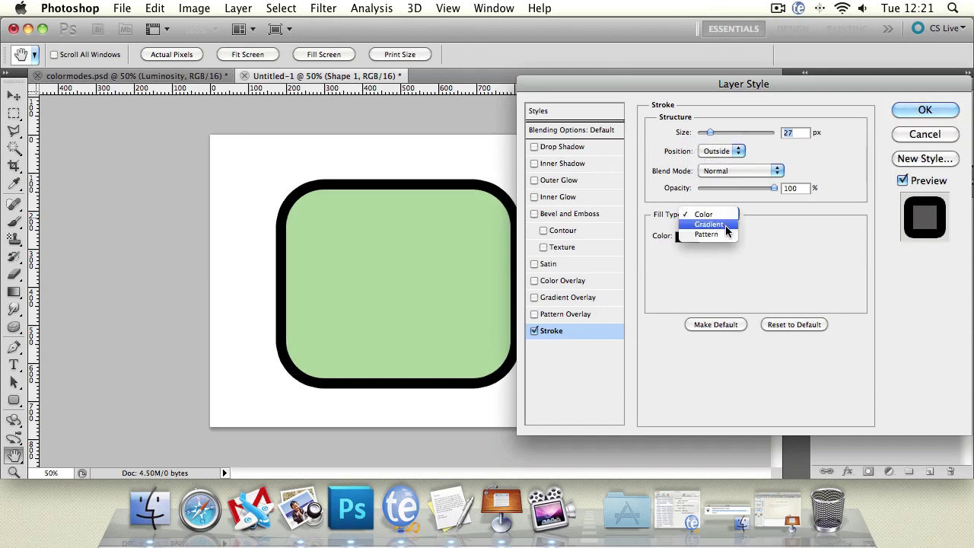
click(727, 225)
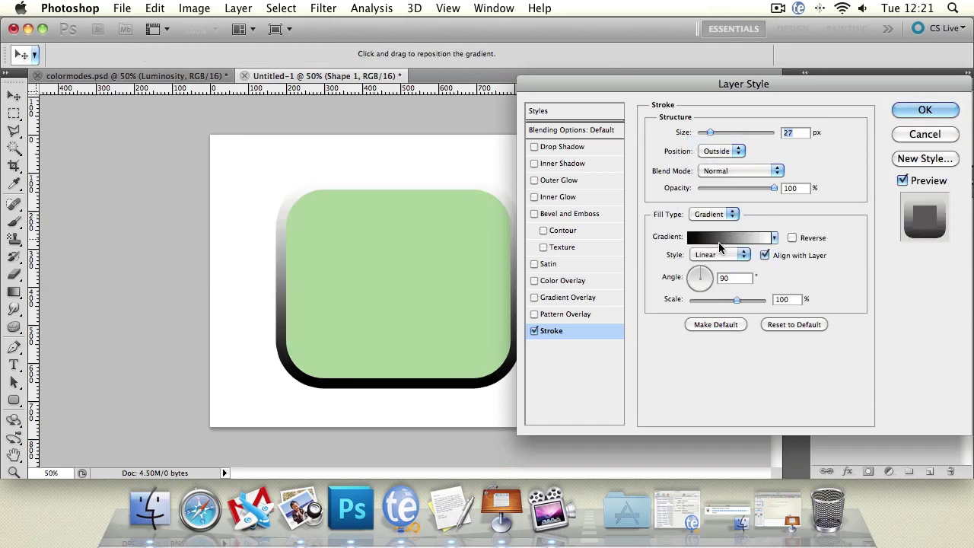
click(773, 237)
click(755, 292)
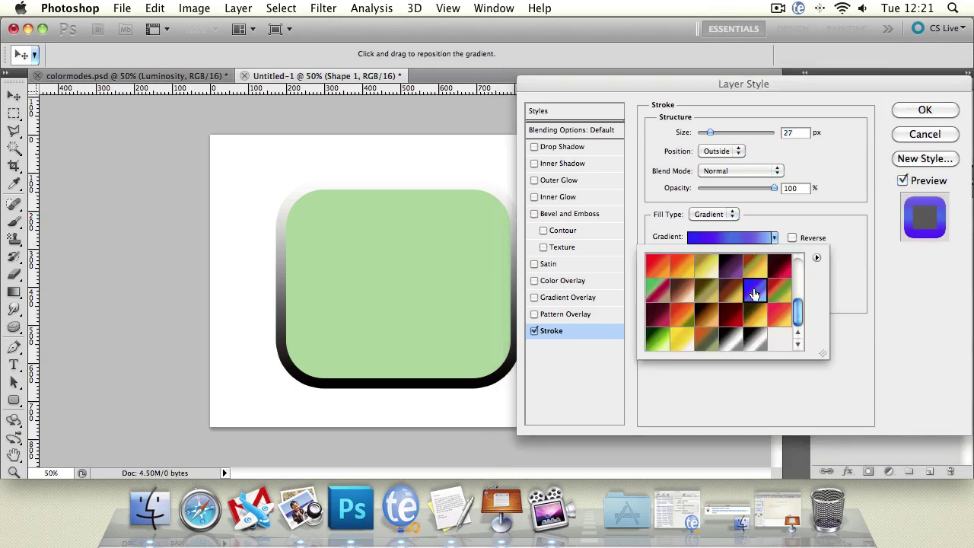
click(879, 263)
Try the Reflected style for the stroke gradient at a 9° angle and 50% scale, and discard the layer style changes
click(723, 256)
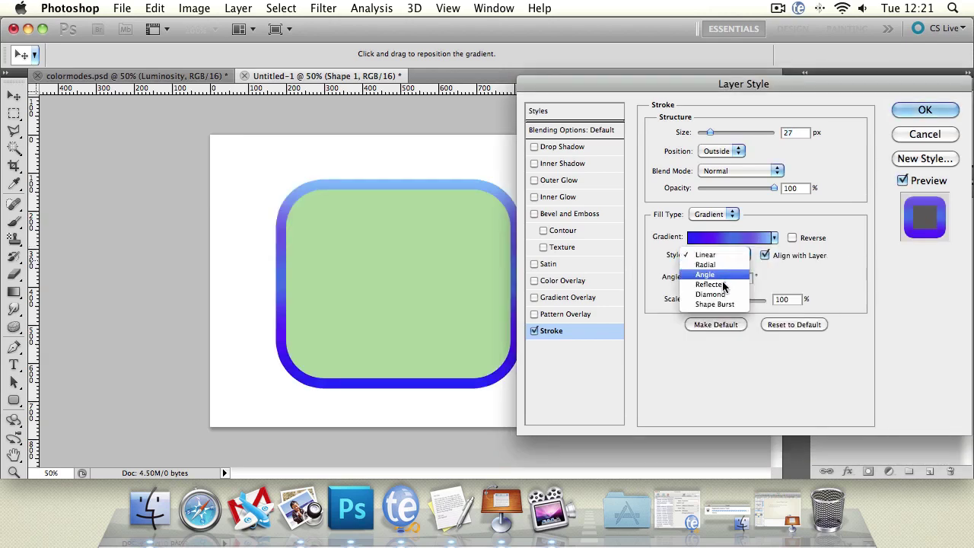
click(722, 284)
click(705, 281)
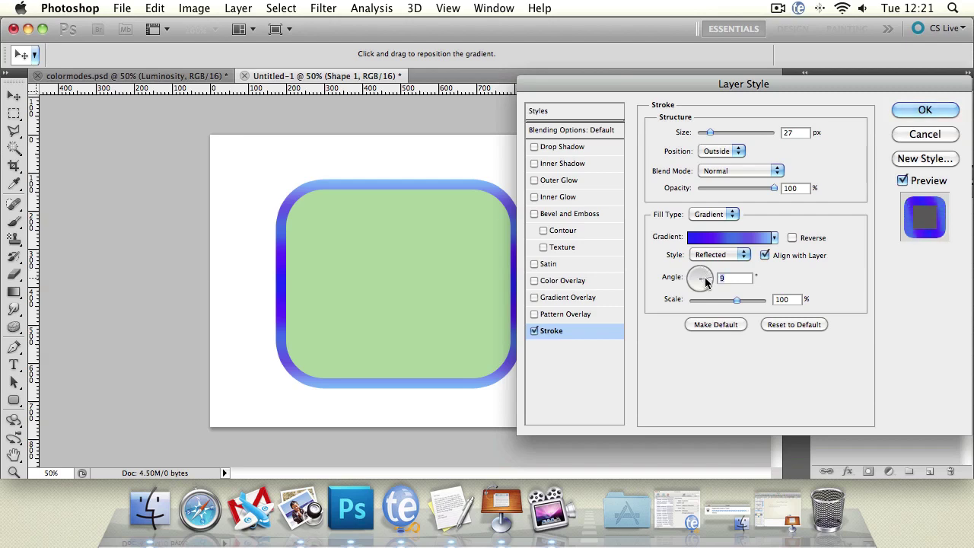
drag(736, 300, 709, 302)
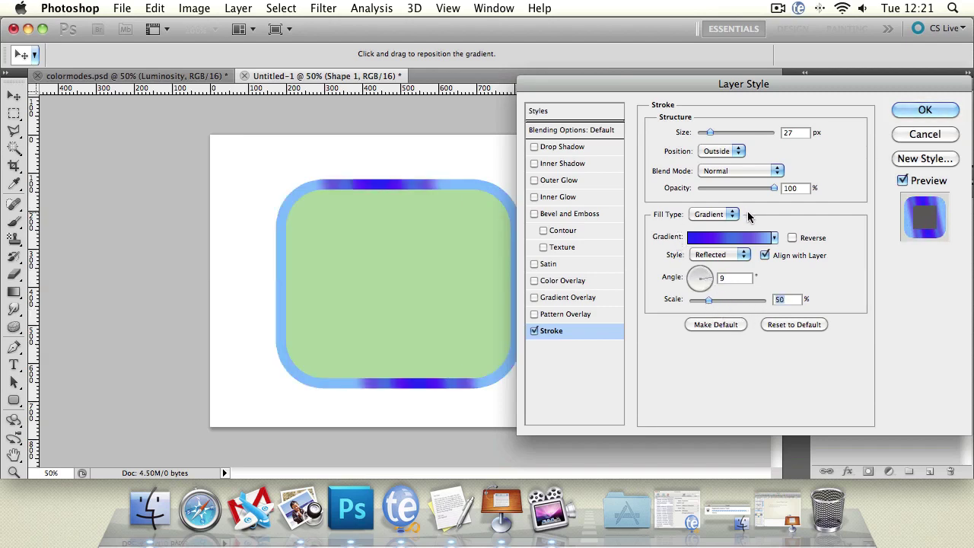
click(902, 135)
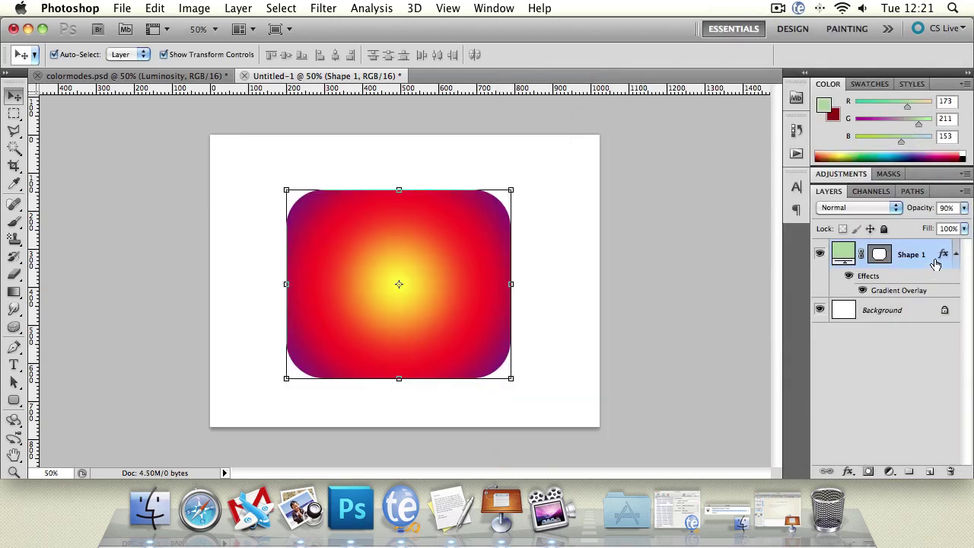
Set the Shape 1 layer's fill to 0% and replace its Gradient Overlay with a black 16 px outside Stroke
click(964, 228)
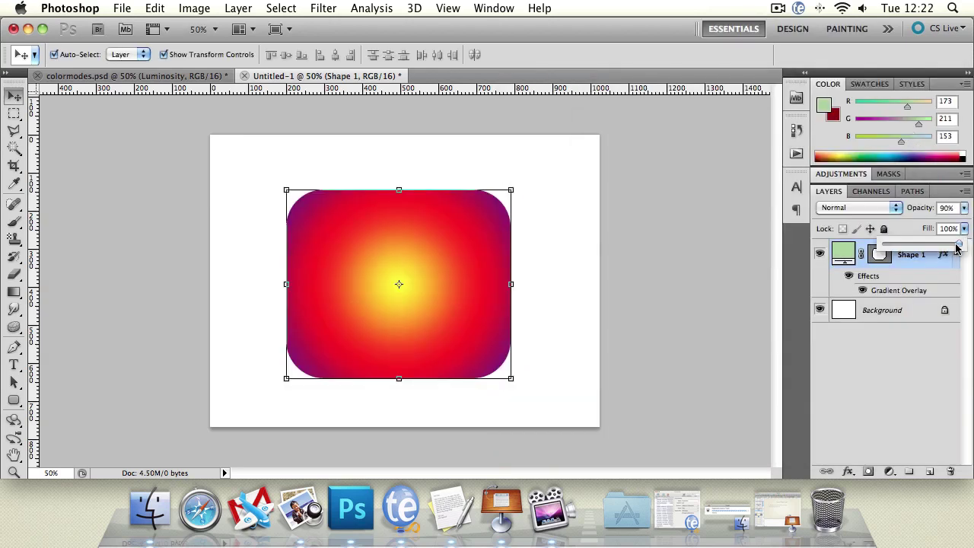
double_click(889, 290)
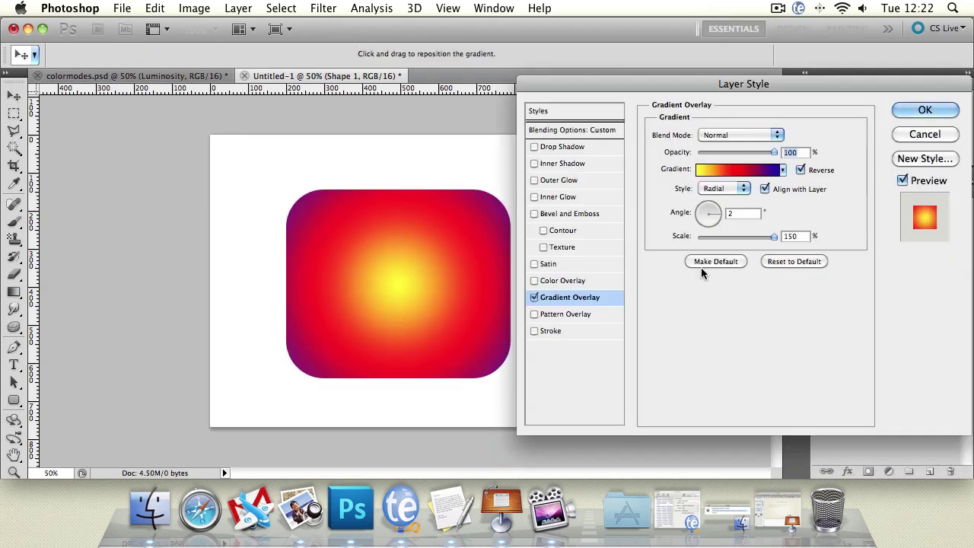
click(534, 297)
click(535, 331)
click(552, 332)
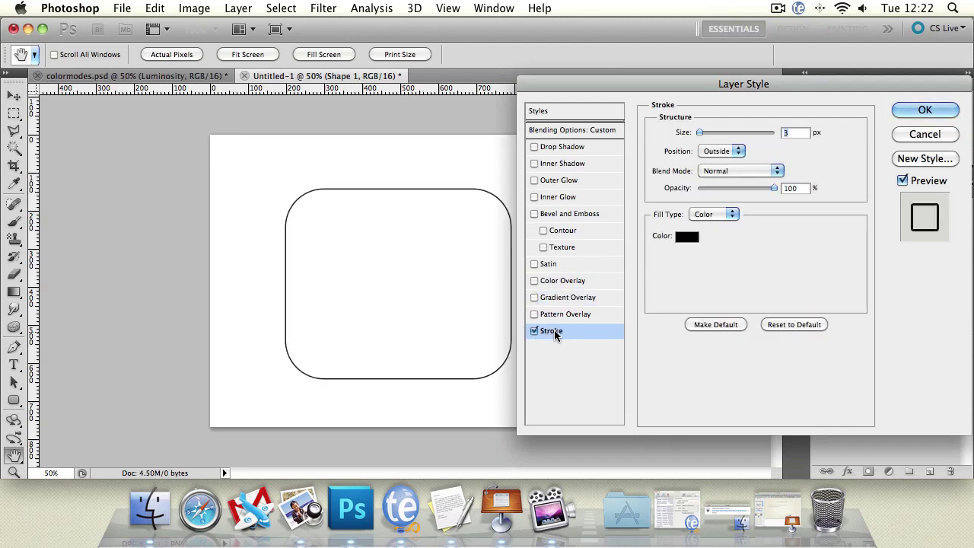
drag(700, 132, 708, 134)
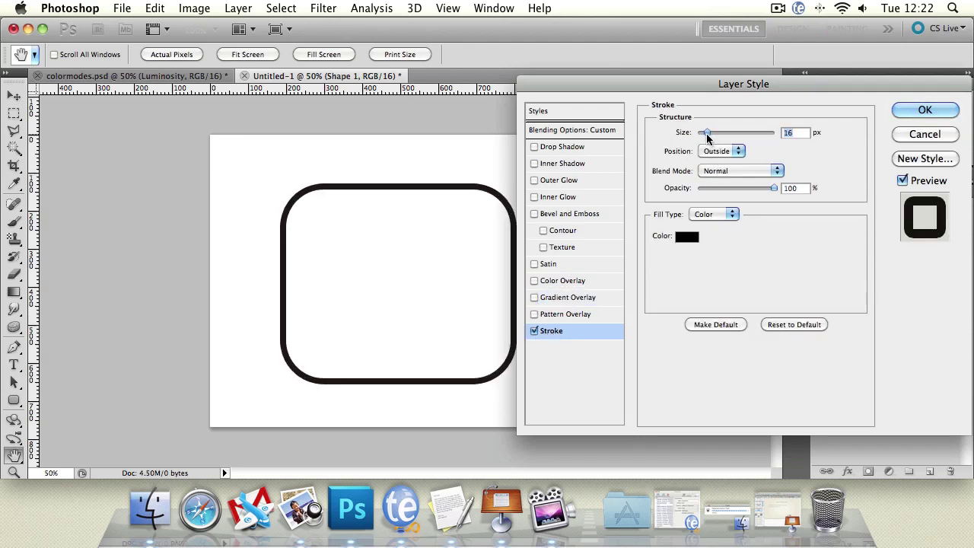
Apply all the main effects to Shape 1: both shadows, both glows, Bevel and Emboss, Satin, the three overlays and Stroke
click(534, 332)
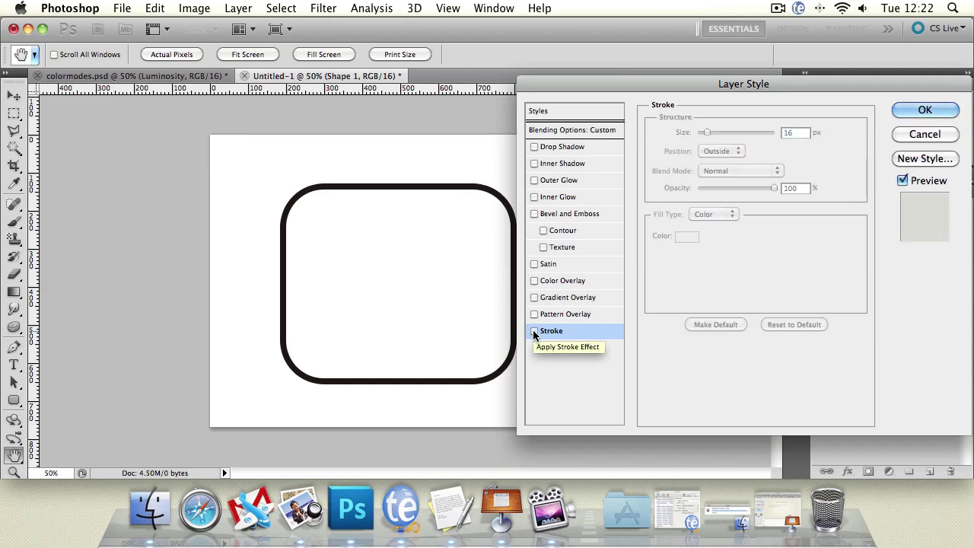
click(534, 147)
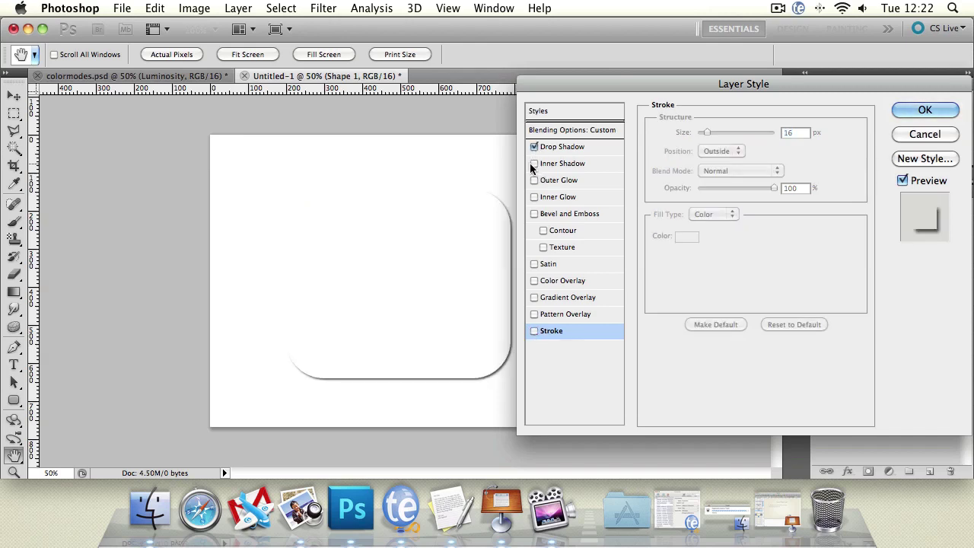
click(534, 164)
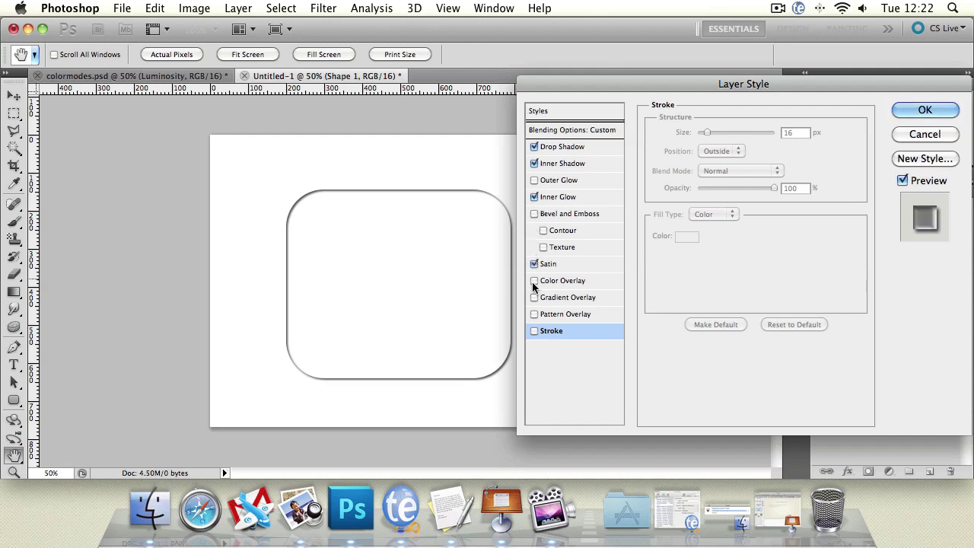
click(534, 281)
click(534, 315)
click(535, 180)
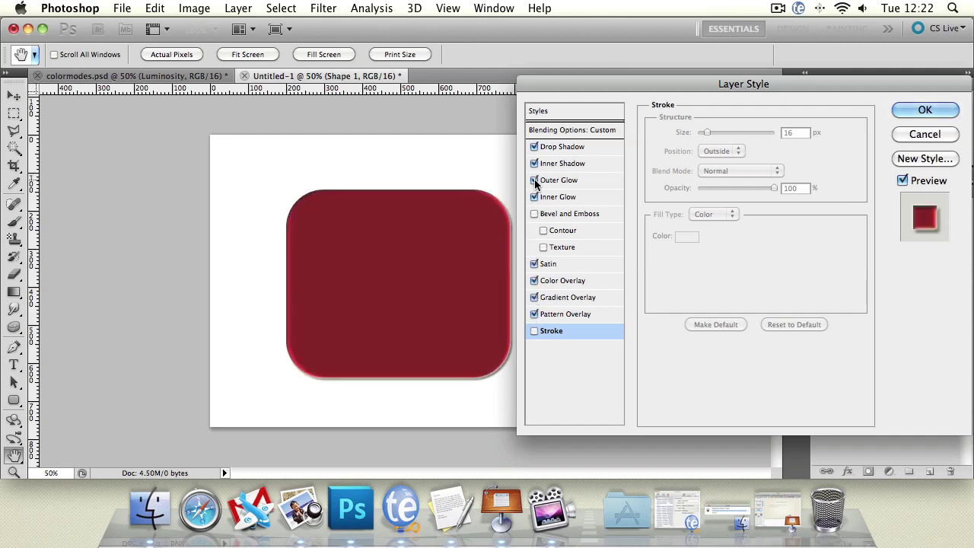
click(536, 213)
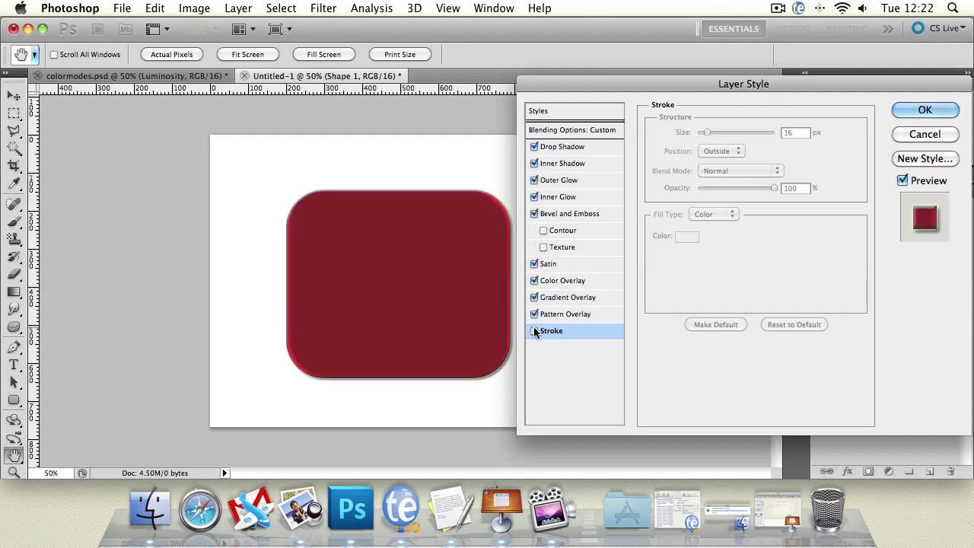
click(534, 330)
click(925, 110)
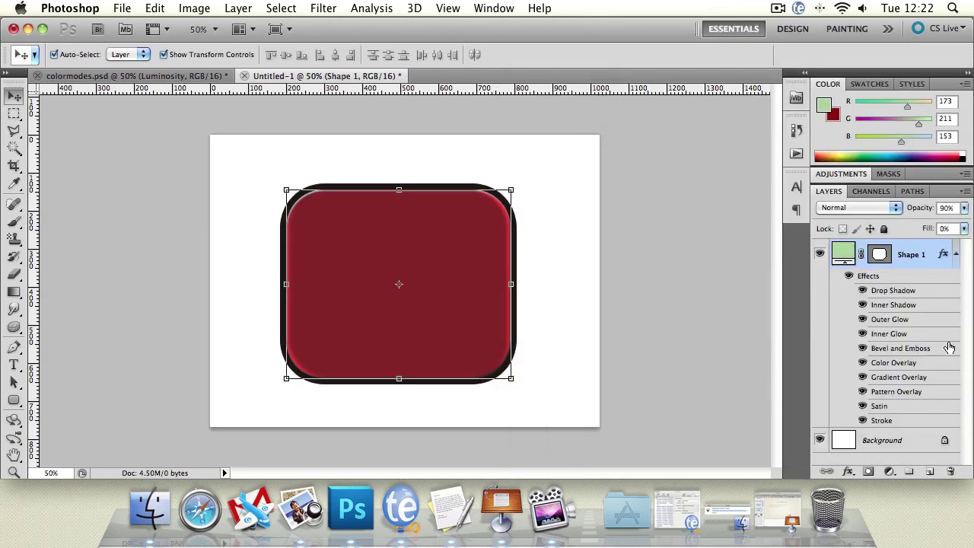
Hide and reshow all of Shape 1's effects at once, and collapse and expand its effects list
click(849, 278)
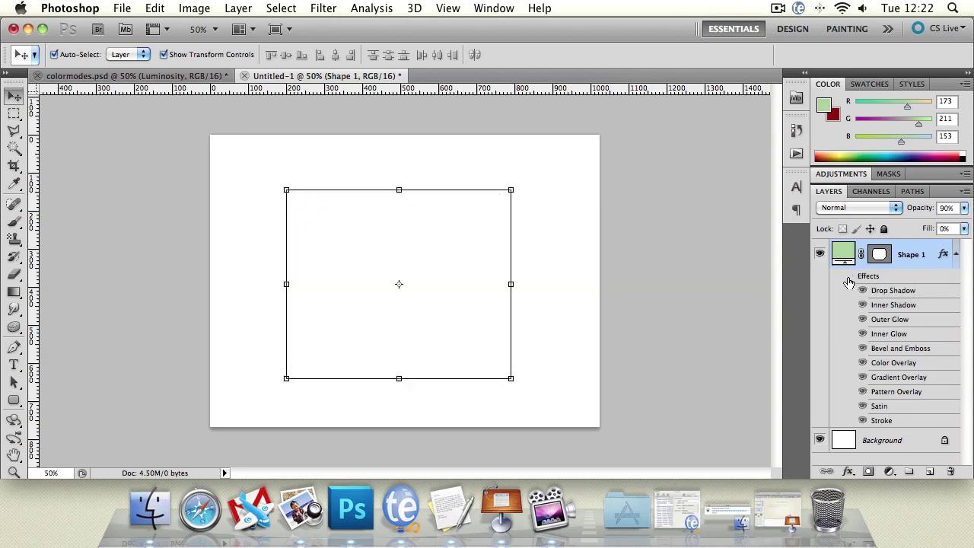
click(849, 280)
click(957, 254)
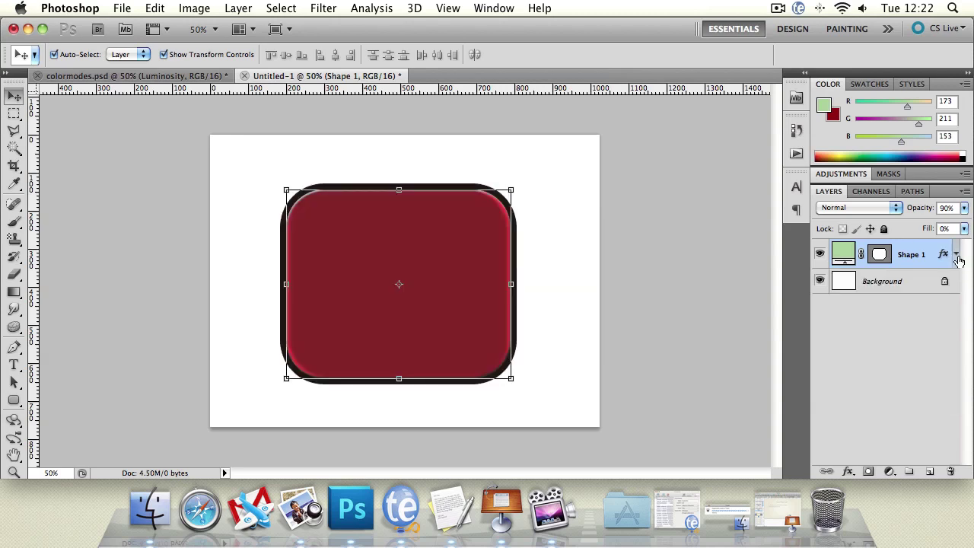
click(958, 255)
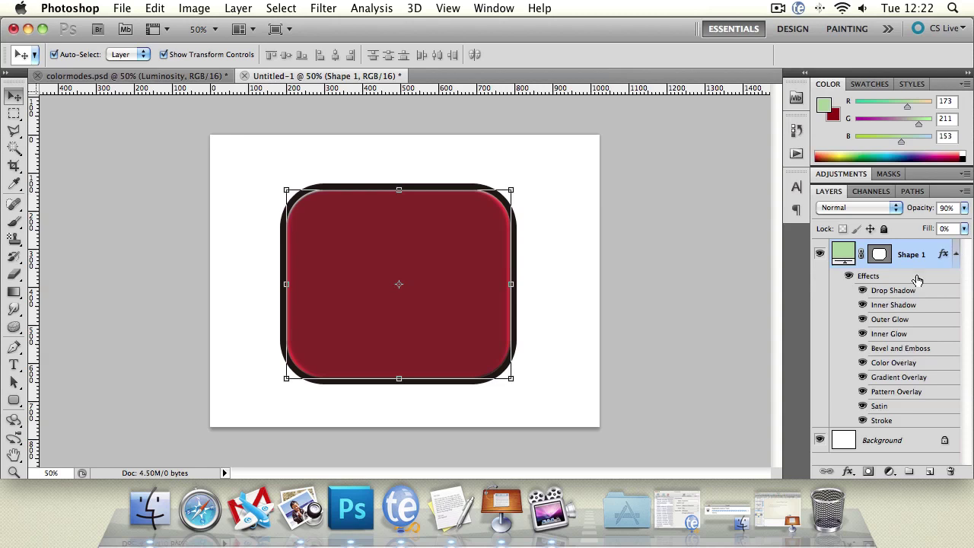
Hide each of Shape 1's effects individually, from Drop Shadow to Stroke, and deselect the layer
click(863, 305)
click(863, 319)
click(863, 348)
click(862, 392)
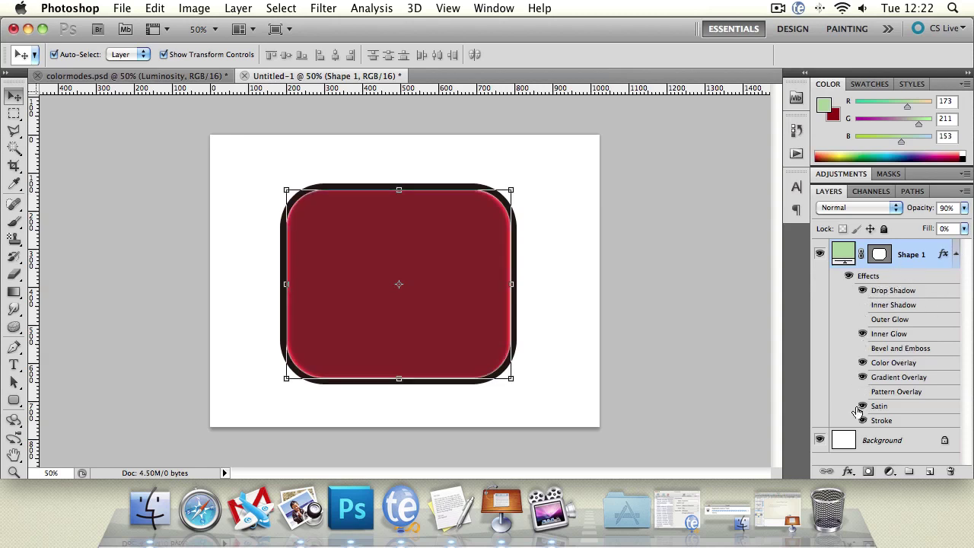
click(863, 420)
click(862, 405)
click(862, 377)
click(863, 362)
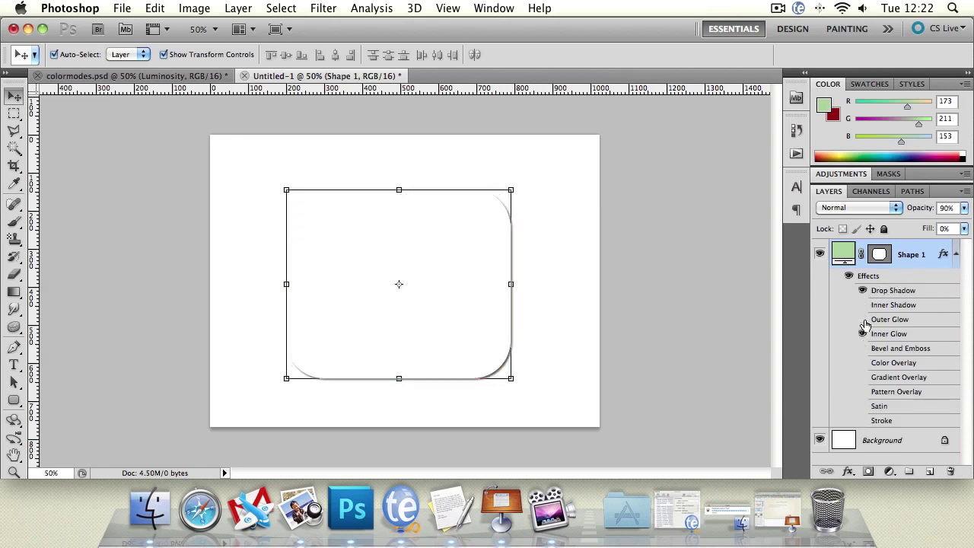
click(862, 333)
click(863, 290)
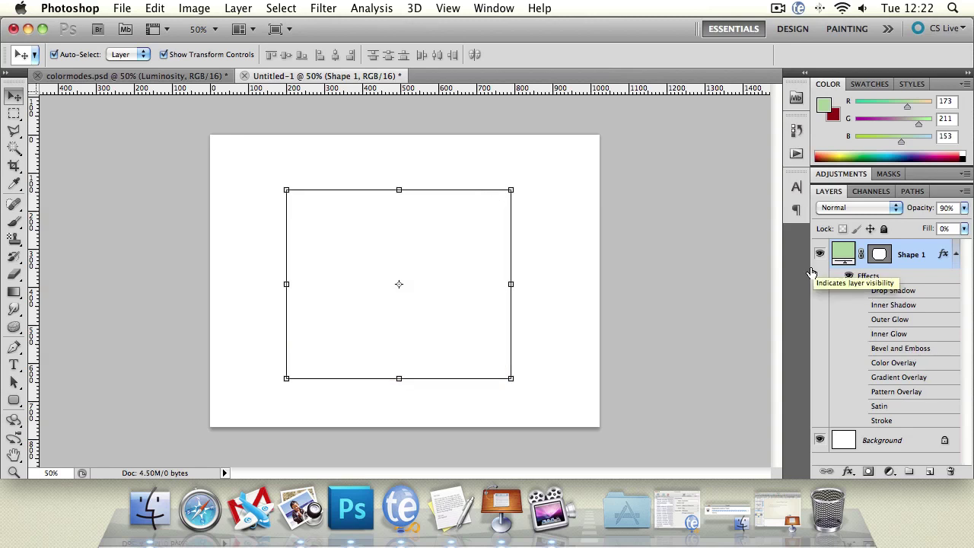
click(142, 185)
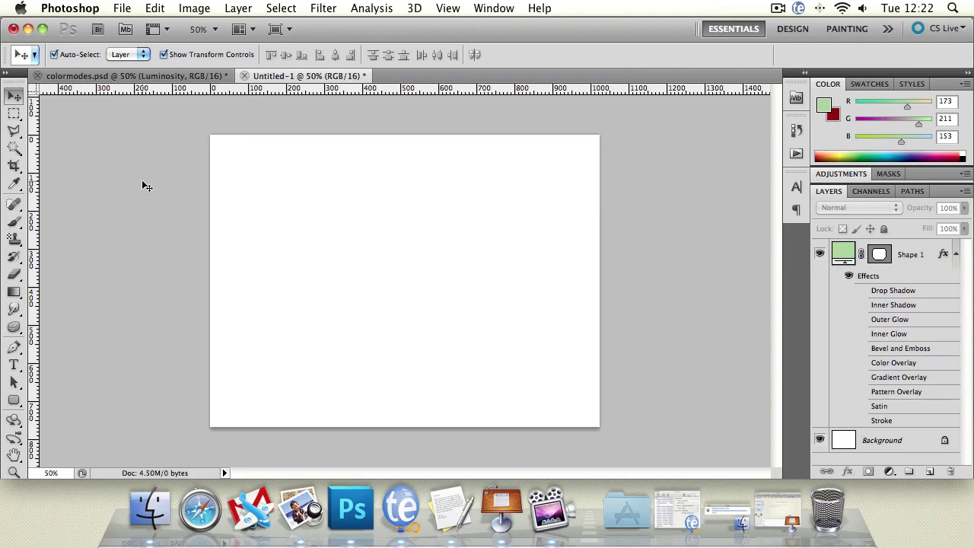